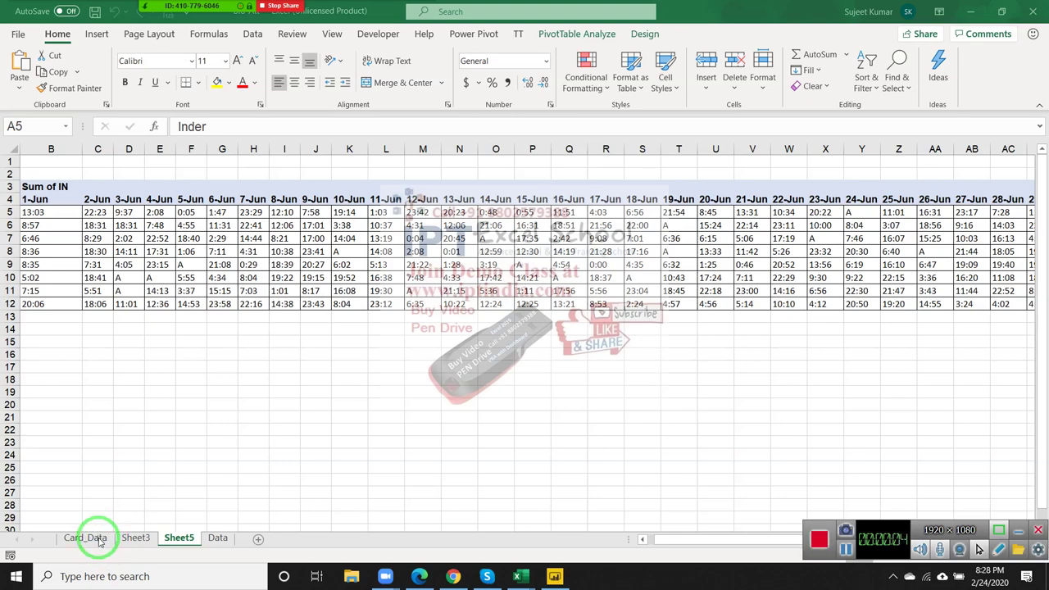
Step: Switch to the Card_Data sheet listing Name, Sdate, IN and OUT records
{"action": "left_click_drag", "start_coordinate": [99, 539], "coordinate": [86, 533]}
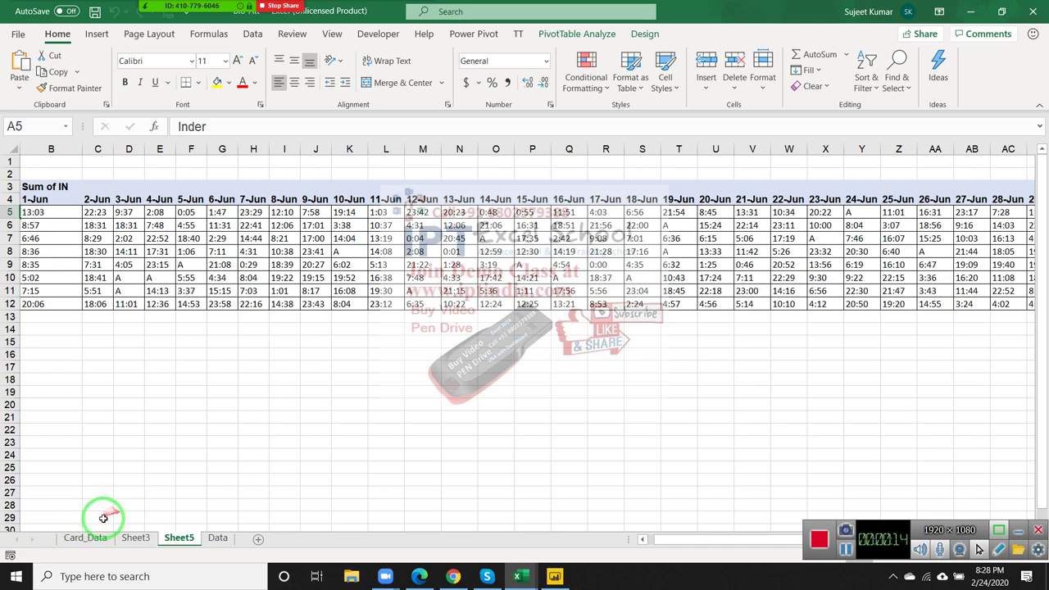
{"action": "left_click_drag", "start_coordinate": [85, 532], "coordinate": [66, 557]}
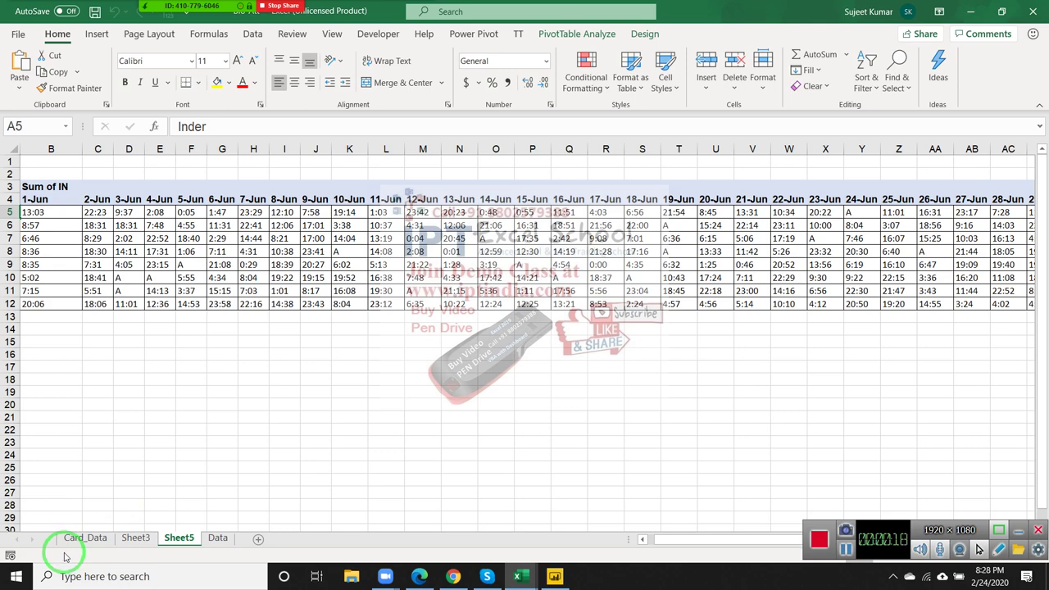
{"action": "left_click_drag", "start_coordinate": [66, 556], "coordinate": [89, 273]}
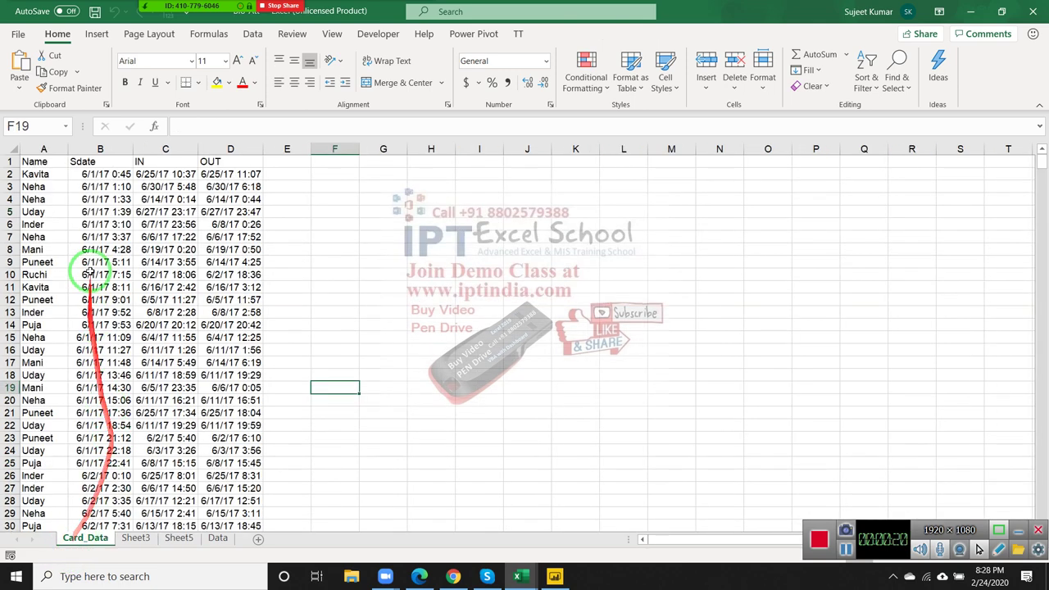
Step: Move the Data sheet tab next to Card_Data
{"action": "left_click", "coordinate": [89, 265]}
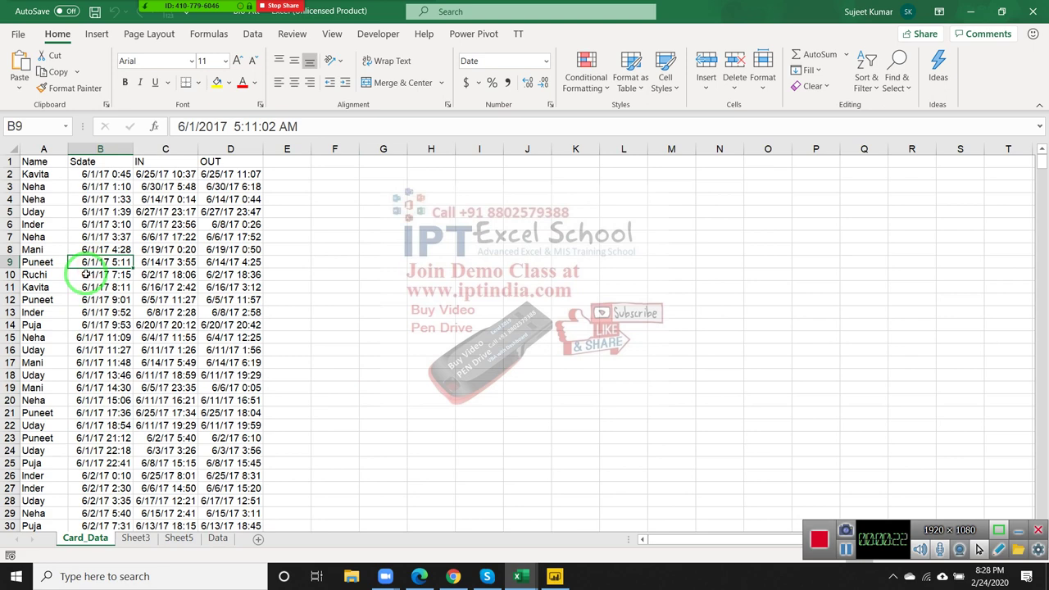
{"action": "left_click_drag", "start_coordinate": [85, 274], "coordinate": [221, 492]}
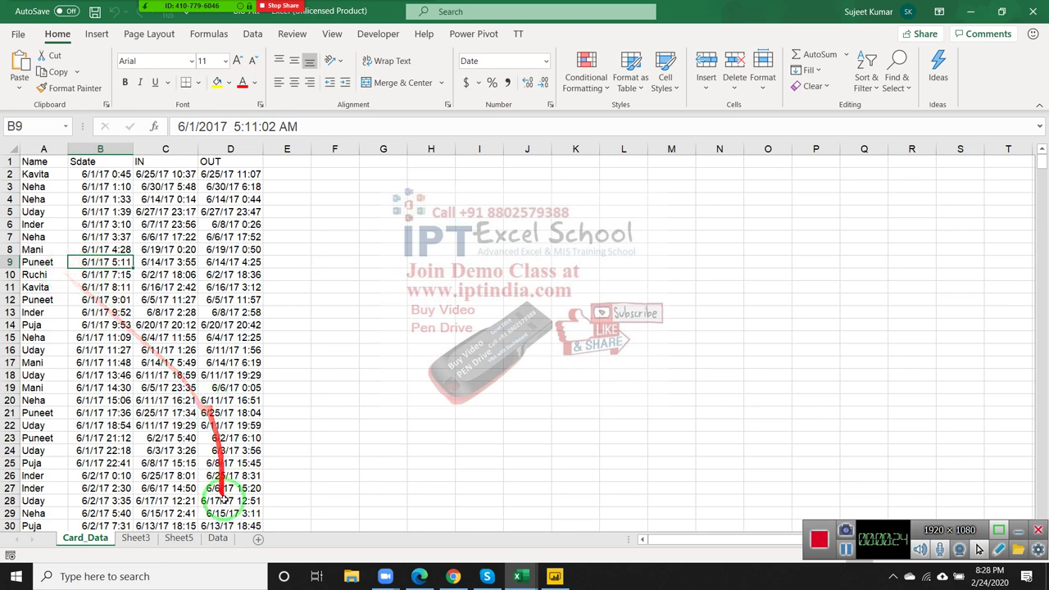
{"action": "left_click", "coordinate": [218, 539]}
{"action": "left_click_drag", "start_coordinate": [220, 540], "coordinate": [128, 539]}
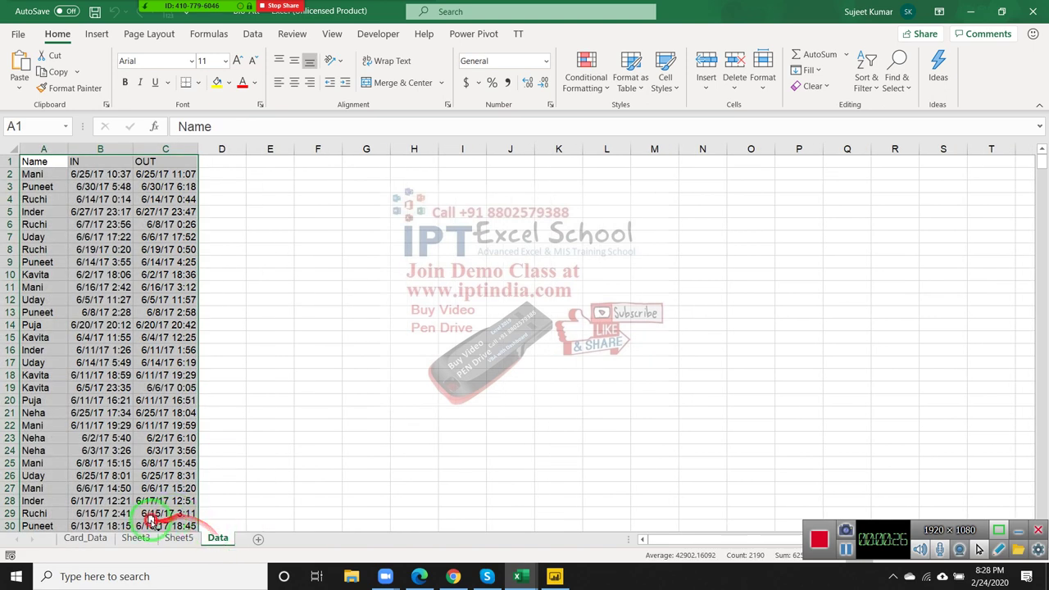
Step: Delete Sheet3 and Sheet5 together, then return to Card_Data
{"action": "left_click", "coordinate": [166, 538]}
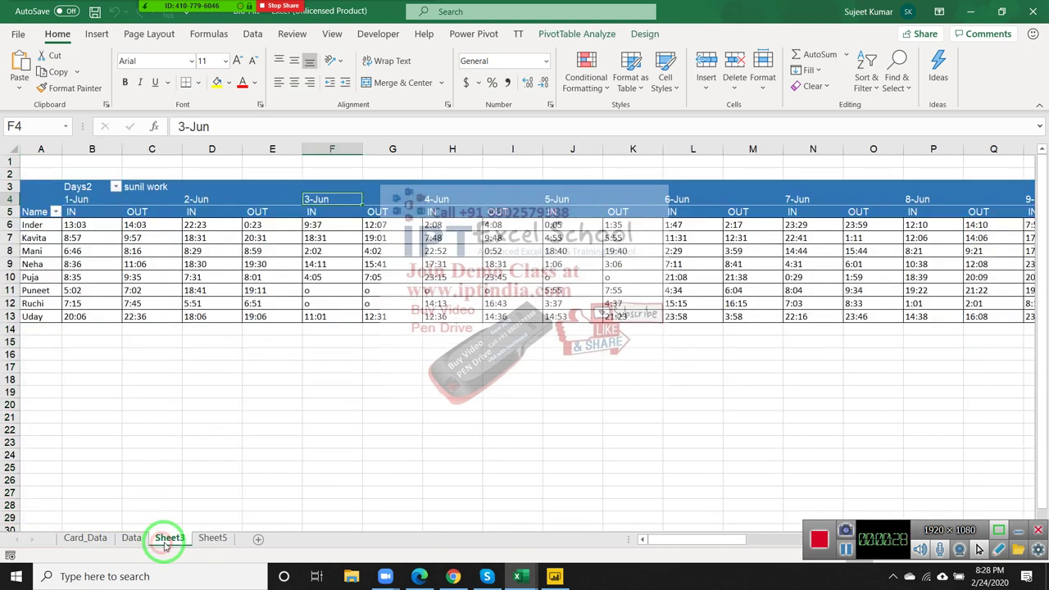
{"action": "left_click", "coordinate": [210, 542], "text": "ctrl"}
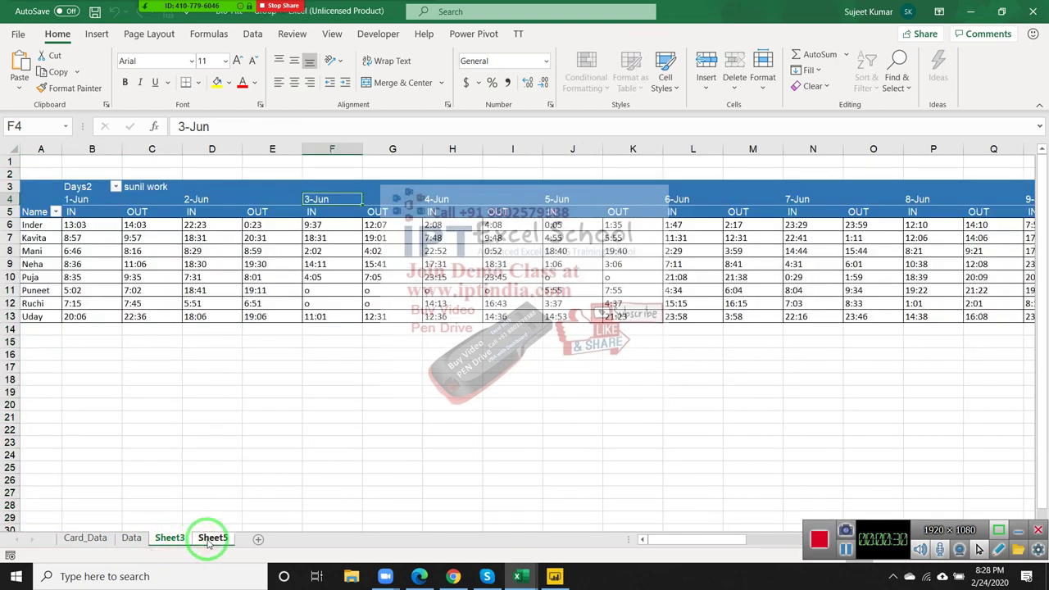
{"action": "right_click", "coordinate": [210, 543]}
{"action": "key", "text": "Escape"}
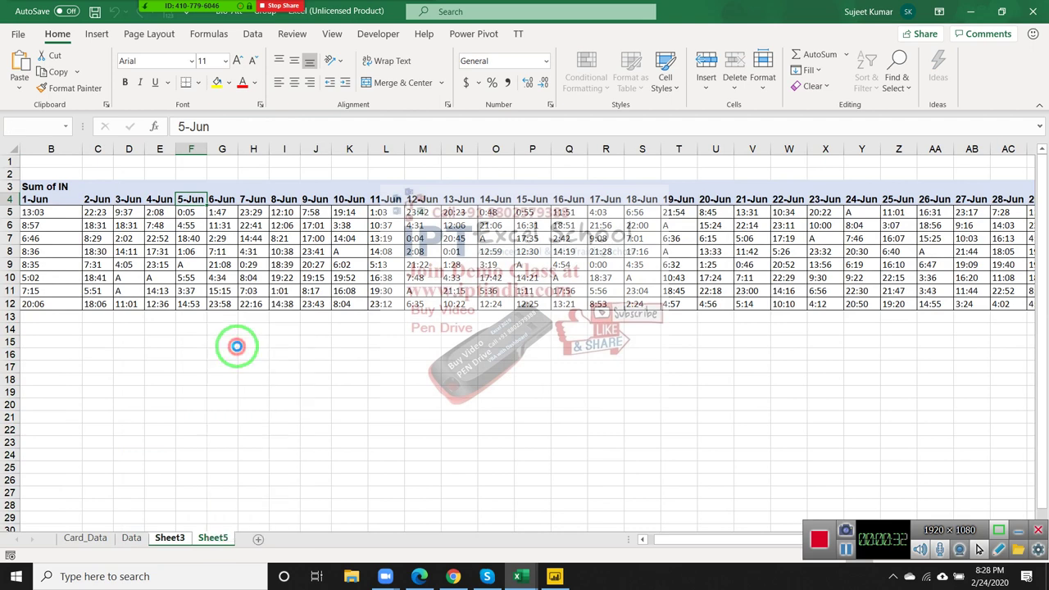
{"action": "left_click", "coordinate": [500, 330]}
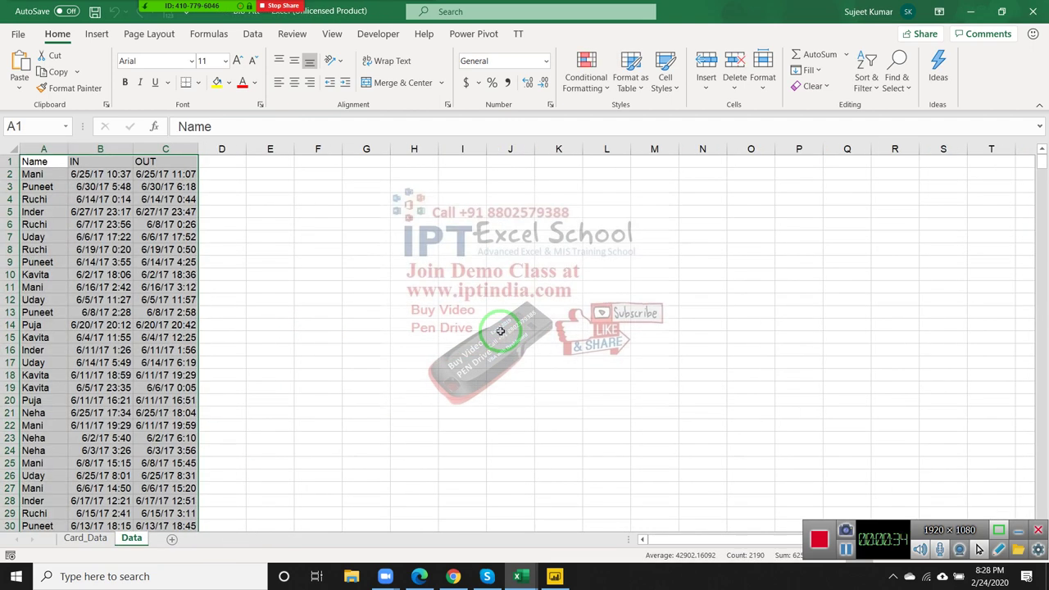
{"action": "left_click", "coordinate": [80, 547]}
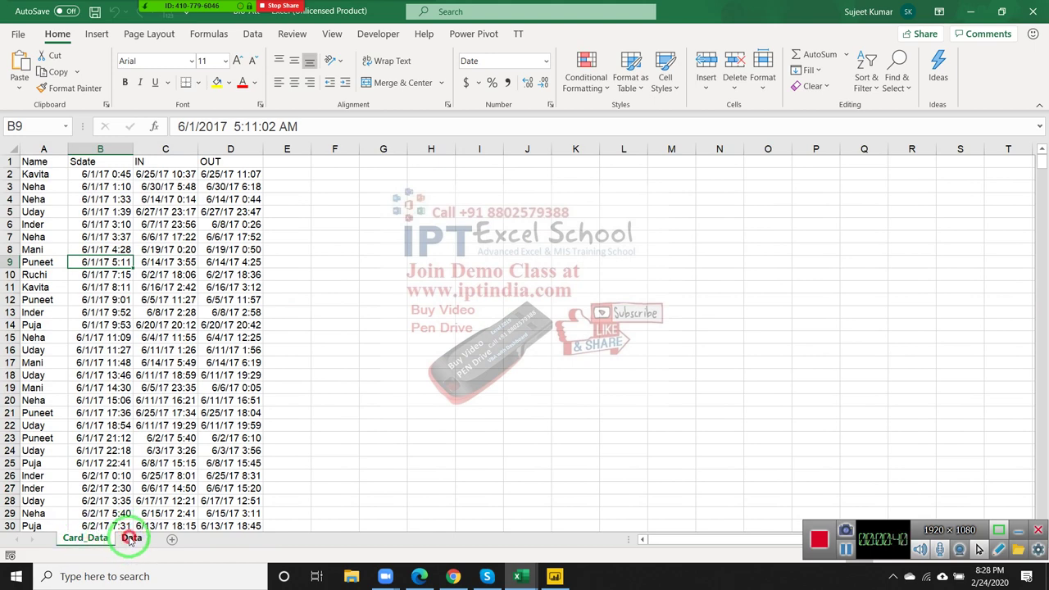
Step: Compare the IN, OUT and Sdate timestamps on the Data and Card_Data sheets
{"action": "left_click", "coordinate": [129, 541]}
{"action": "left_click", "coordinate": [78, 262]}
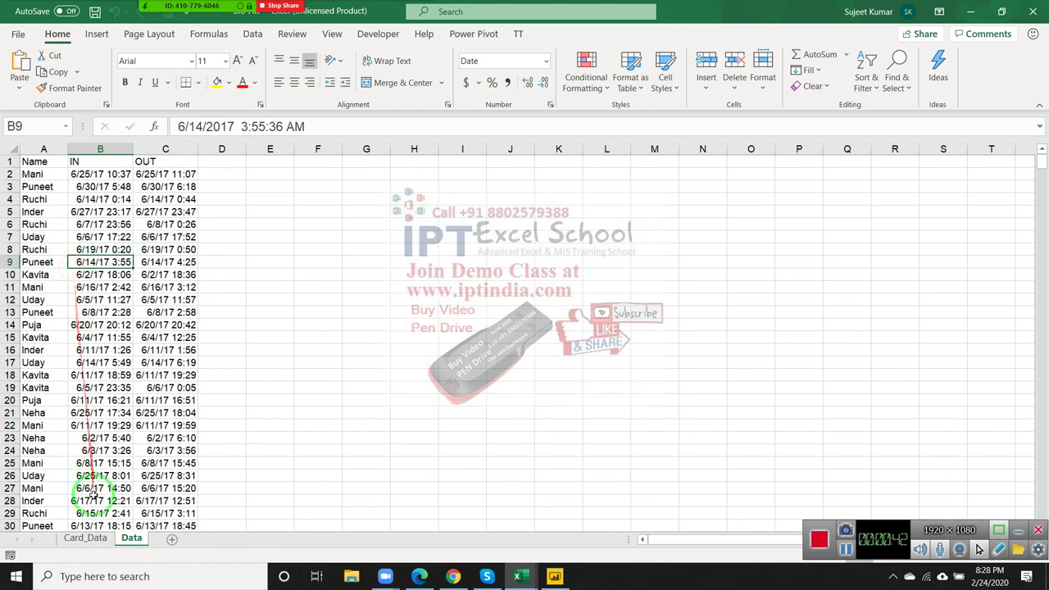
{"action": "left_click", "coordinate": [85, 538]}
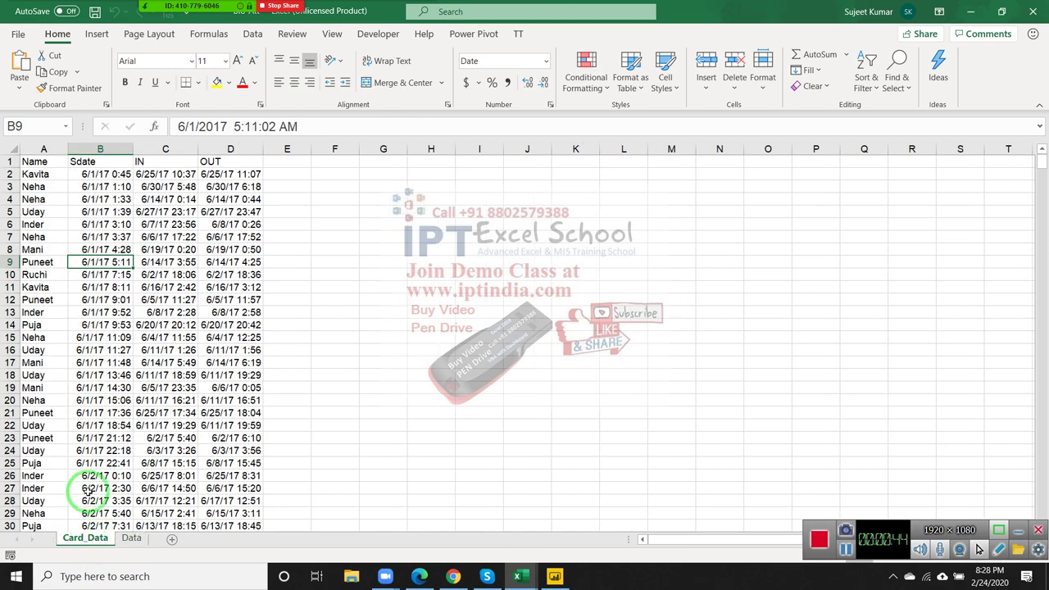
{"action": "left_click", "coordinate": [230, 187]}
{"action": "left_click", "coordinate": [230, 212]}
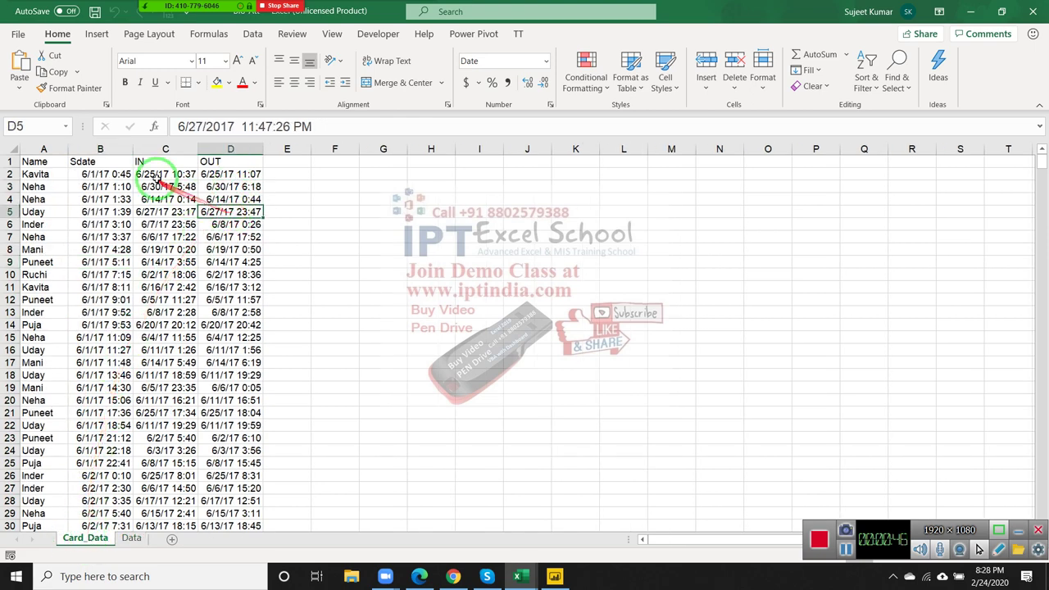
{"action": "left_click", "coordinate": [156, 175]}
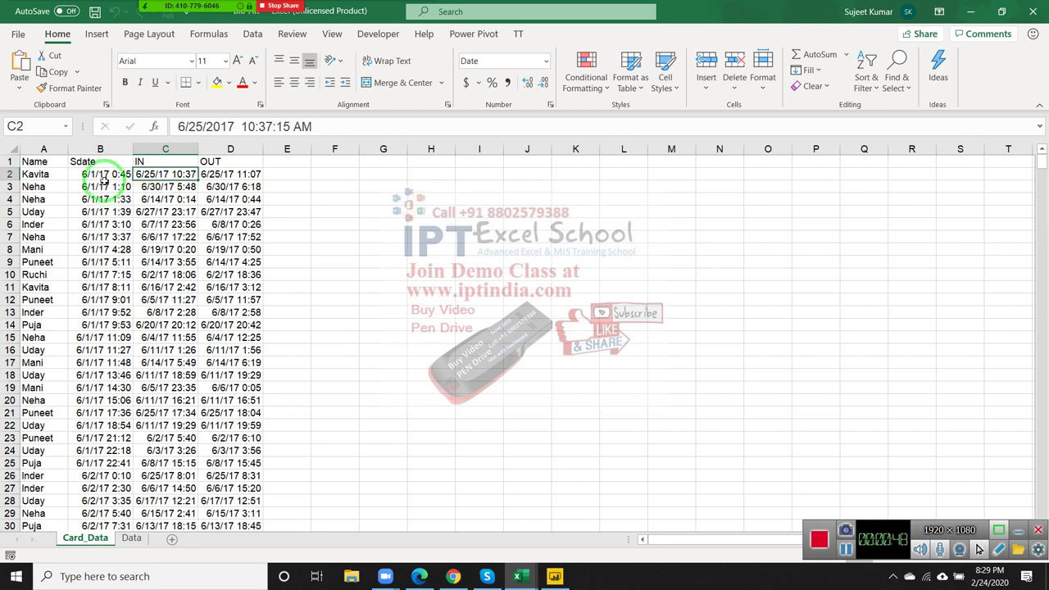
{"action": "left_click", "coordinate": [104, 176]}
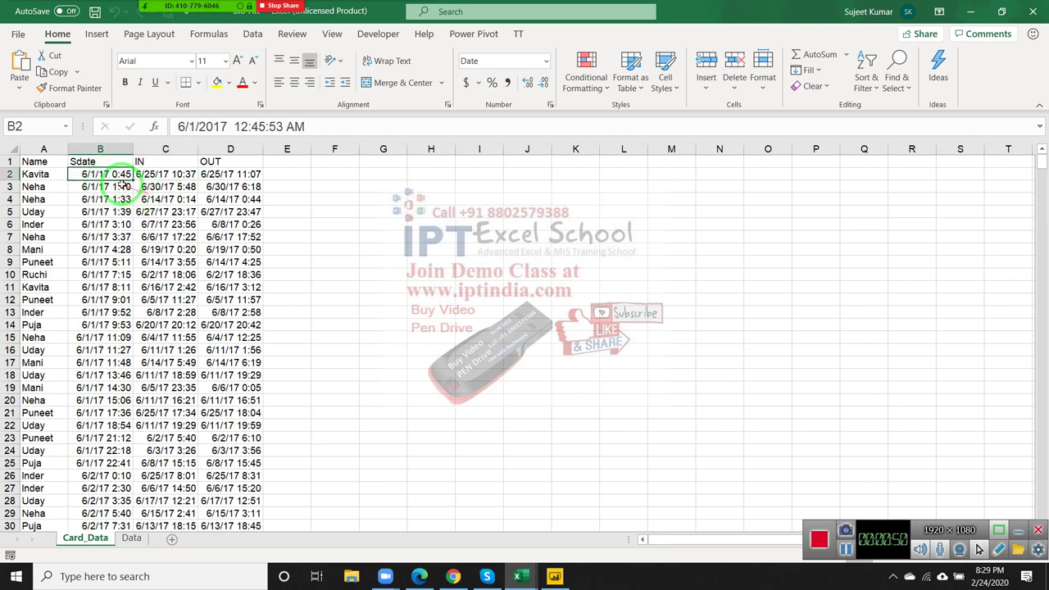
Step: Delete the IN and OUT columns (C:D) from Card_Data
{"action": "left_click_drag", "start_coordinate": [43, 149], "coordinate": [100, 149]}
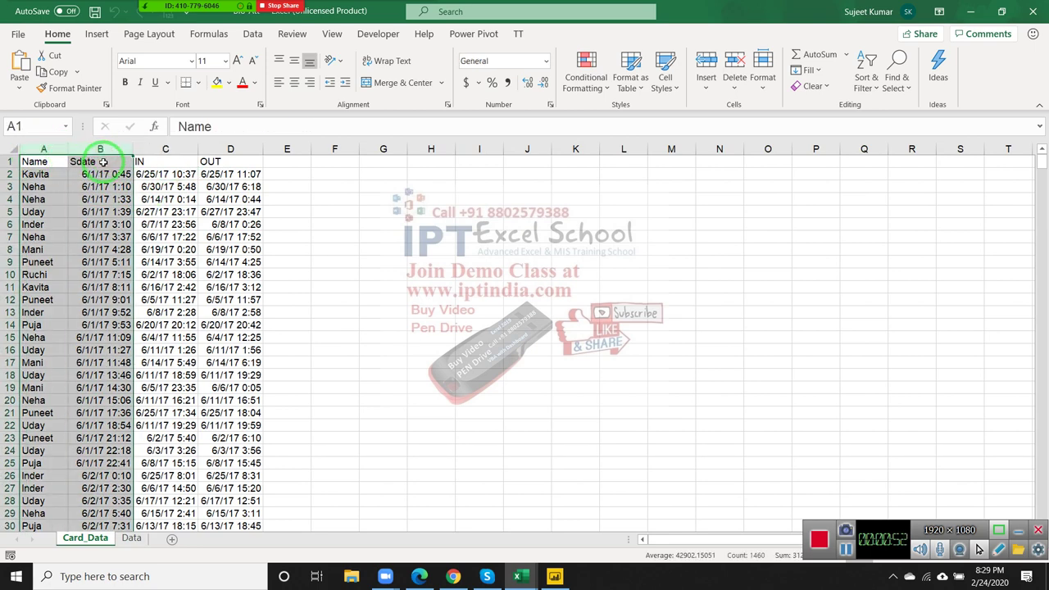
{"action": "key", "text": "ctrl+c"}
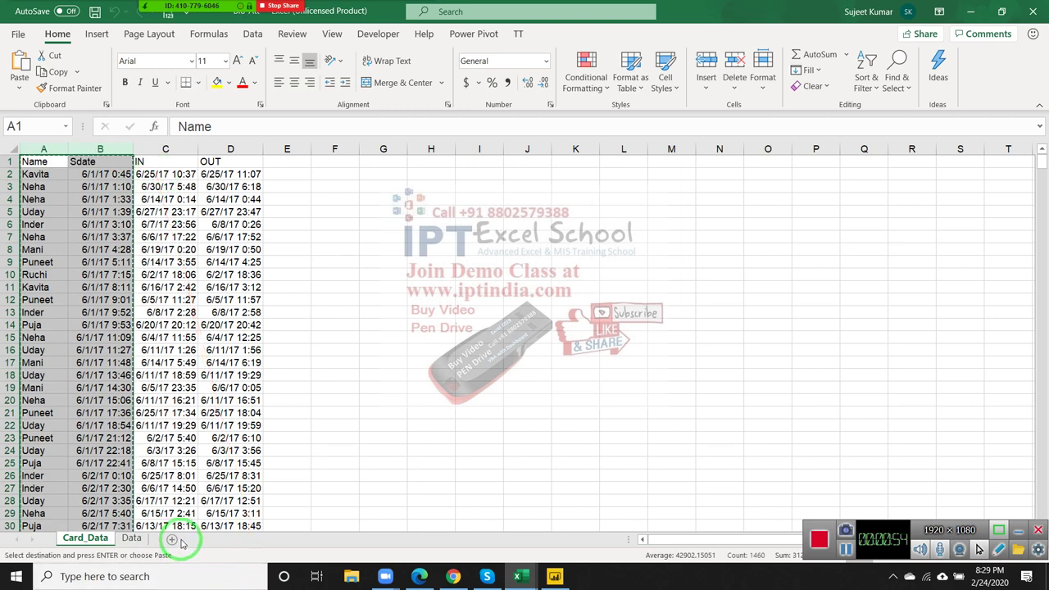
{"action": "key", "text": "Escape"}
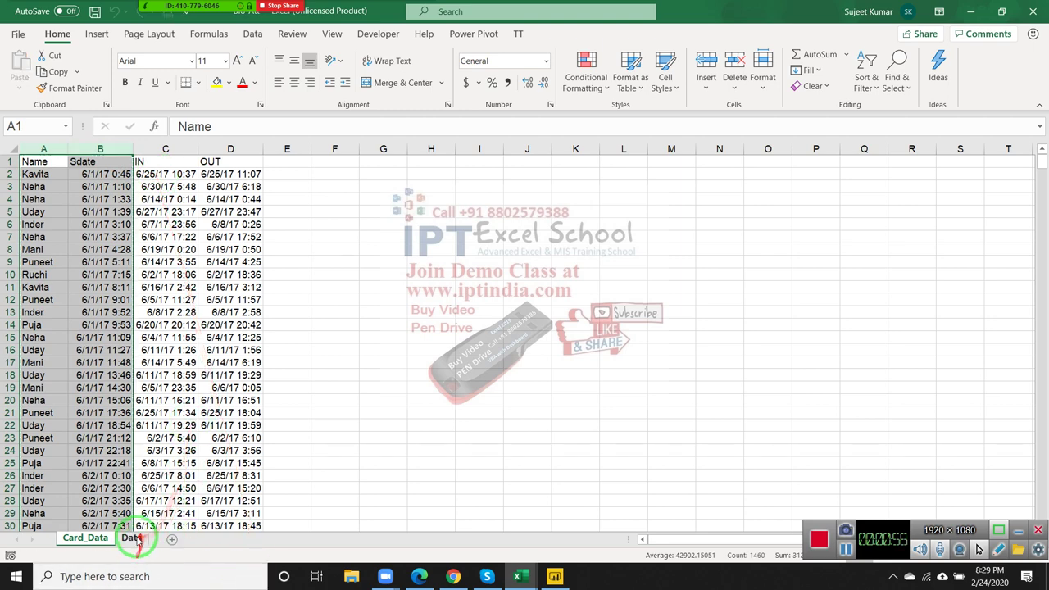
{"action": "left_click", "coordinate": [134, 538]}
{"action": "left_click", "coordinate": [95, 539]}
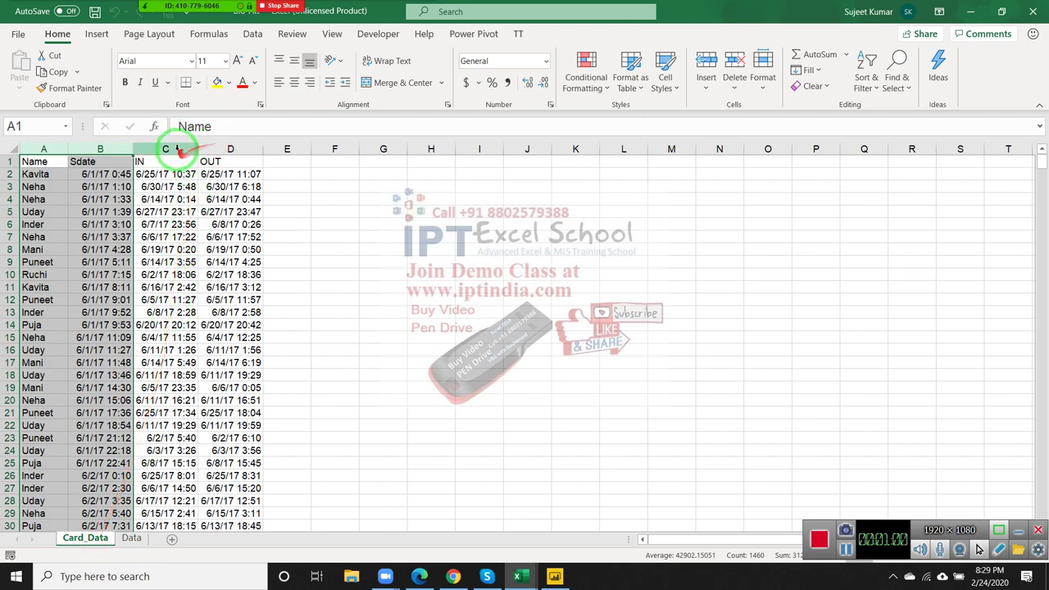
{"action": "left_click_drag", "start_coordinate": [177, 148], "coordinate": [219, 165]}
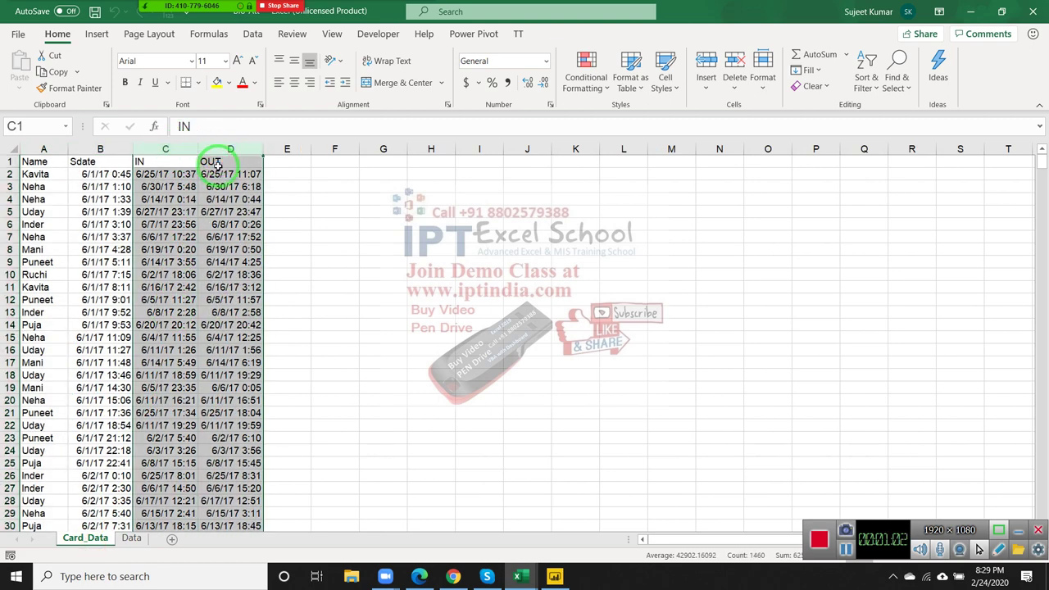
{"action": "key", "text": "ctrl+minus"}
{"action": "left_click", "coordinate": [255, 261]}
{"action": "left_click", "coordinate": [72, 164]}
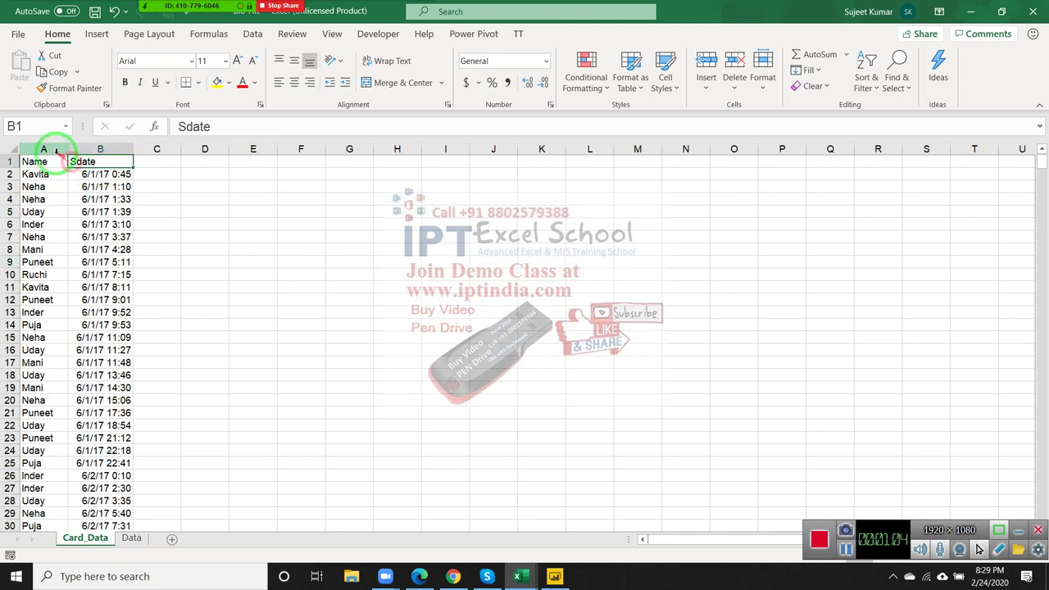
{"action": "left_click", "coordinate": [48, 150]}
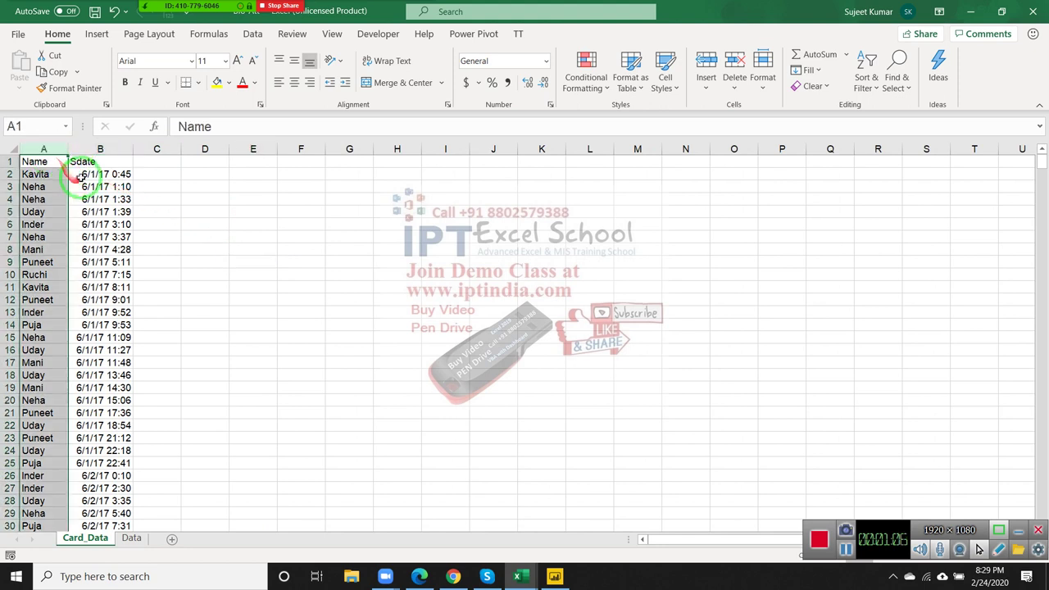
{"action": "left_click_drag", "start_coordinate": [82, 174], "coordinate": [77, 348]}
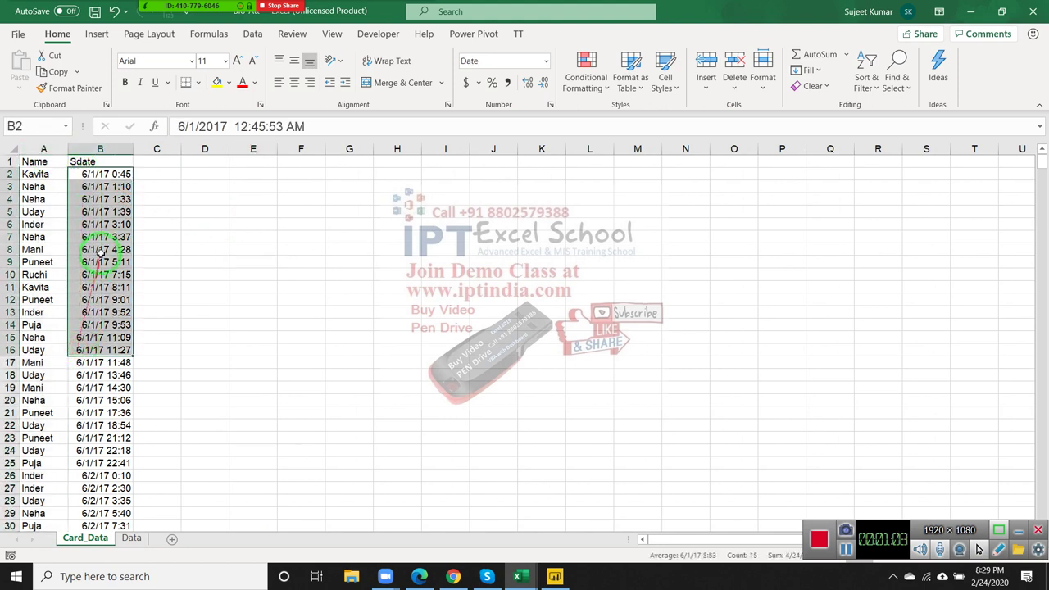
{"action": "left_click_drag", "start_coordinate": [106, 186], "coordinate": [110, 173]}
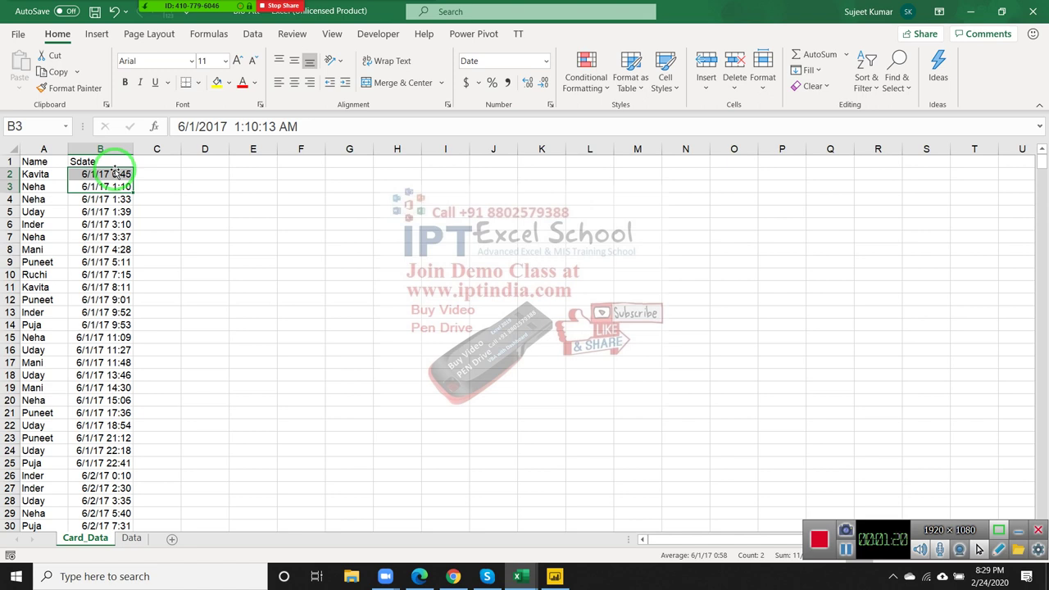
{"action": "left_click", "coordinate": [115, 172]}
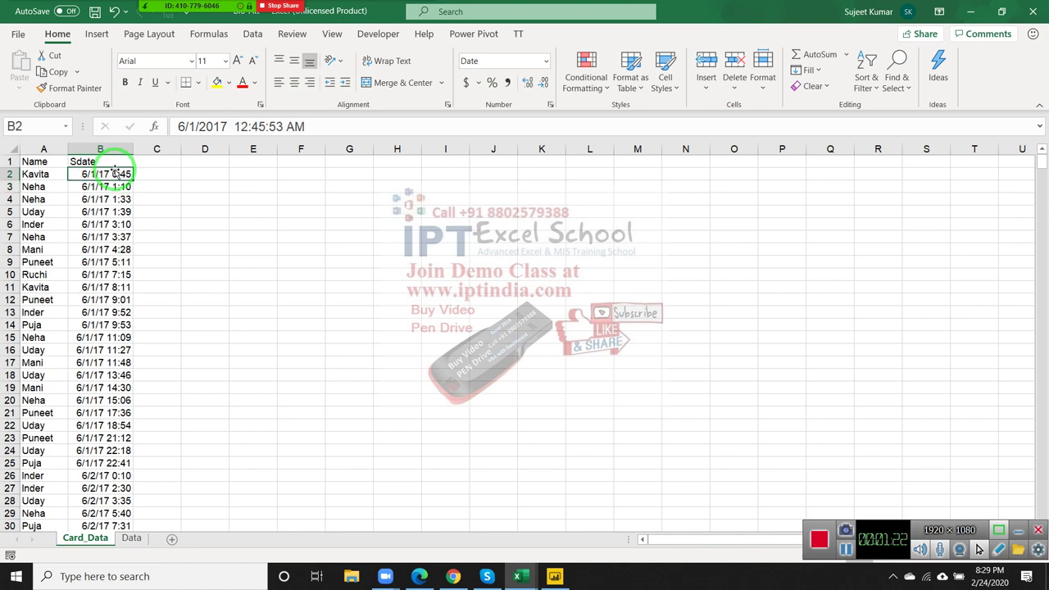
{"action": "key", "text": "Down"}
{"action": "key", "text": "Down"}
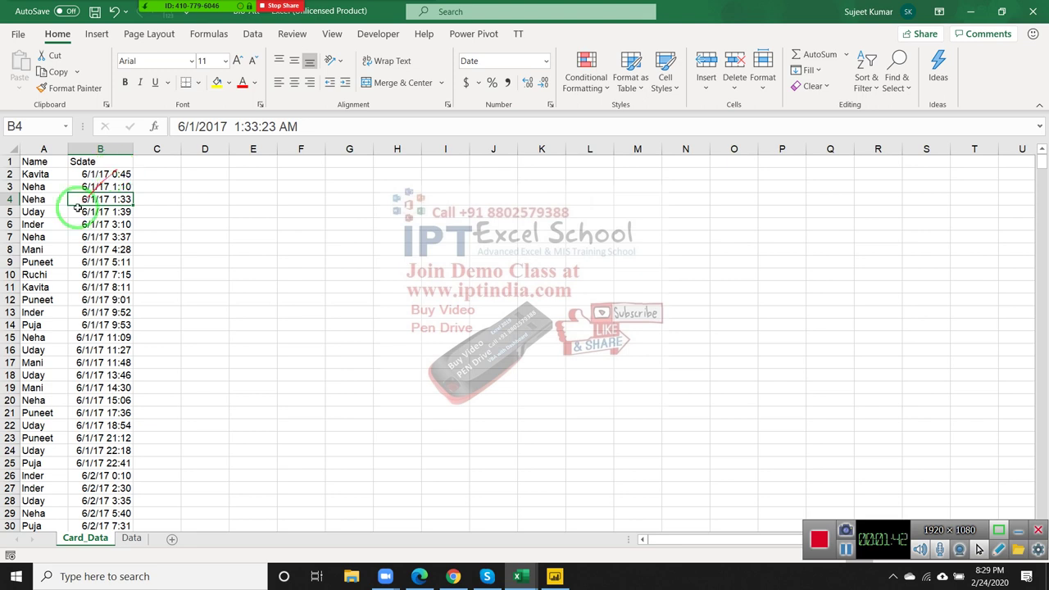
{"action": "left_click", "coordinate": [35, 162]}
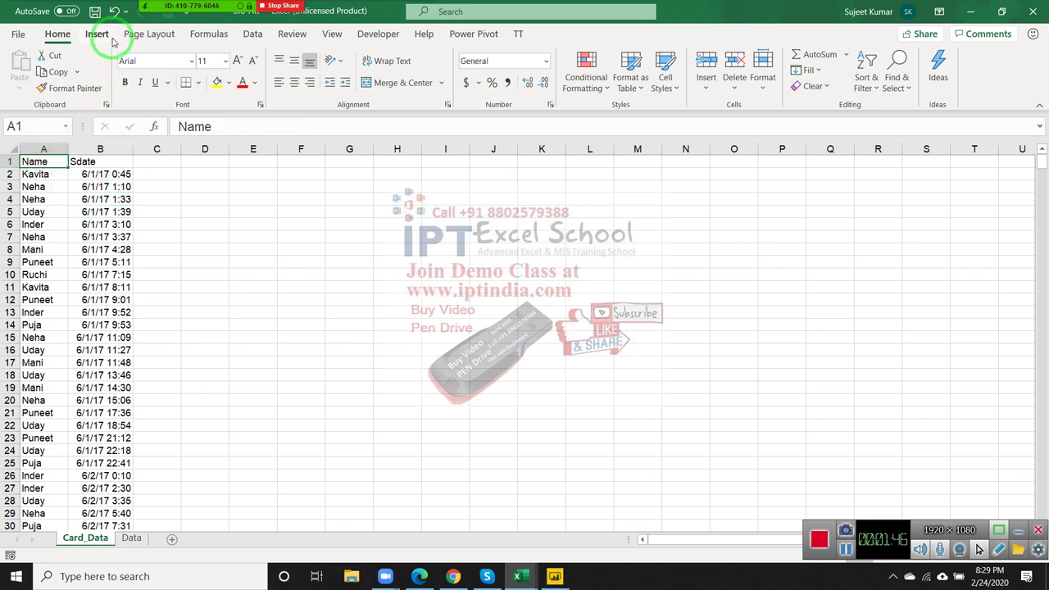
Step: Insert a PivotTable from the Card_Data records on a new sheet
{"action": "left_click", "coordinate": [96, 33]}
{"action": "left_click", "coordinate": [24, 67]}
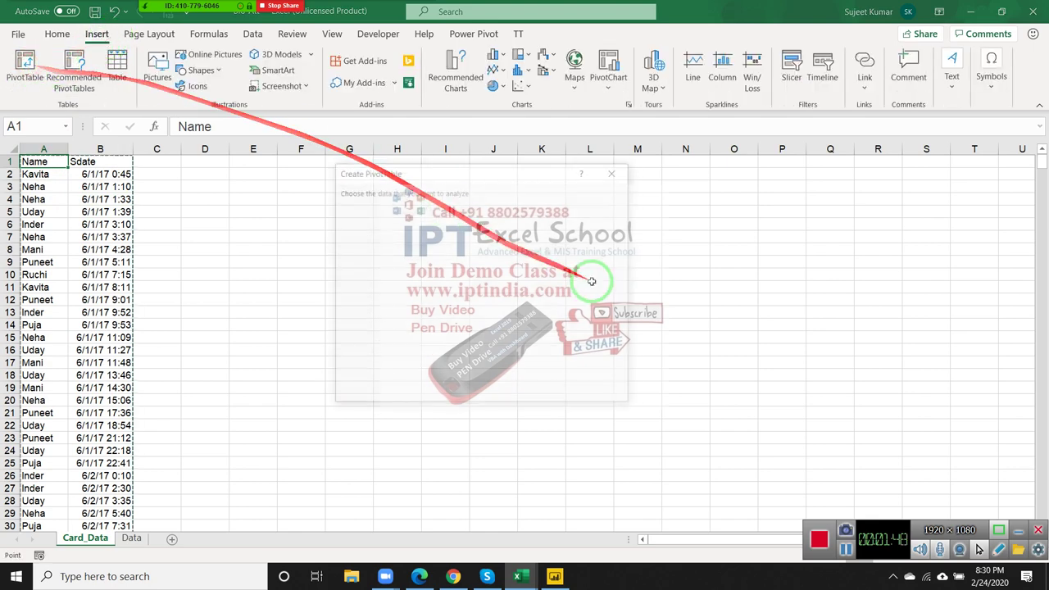
{"action": "left_click", "coordinate": [529, 392]}
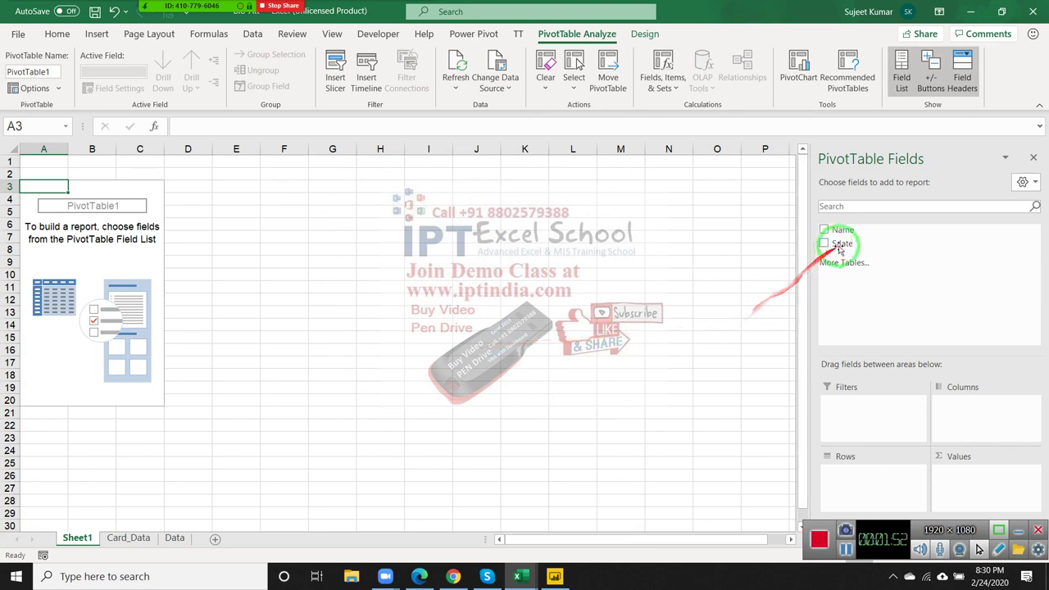
Step: Put Name in the pivot Rows and Sdate in the Columns
{"action": "left_click_drag", "start_coordinate": [843, 230], "coordinate": [852, 472]}
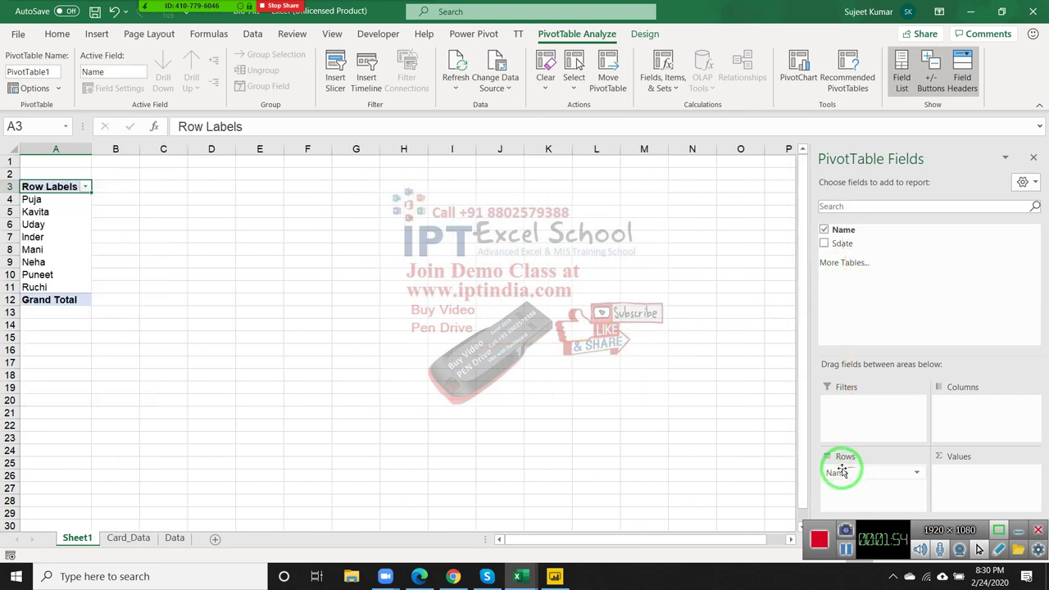
{"action": "mouse_move", "coordinate": [844, 243]}
{"action": "left_mouse_down"}
{"action": "mouse_move", "coordinate": [868, 373]}
{"action": "mouse_move", "coordinate": [975, 409]}
{"action": "left_mouse_up"}
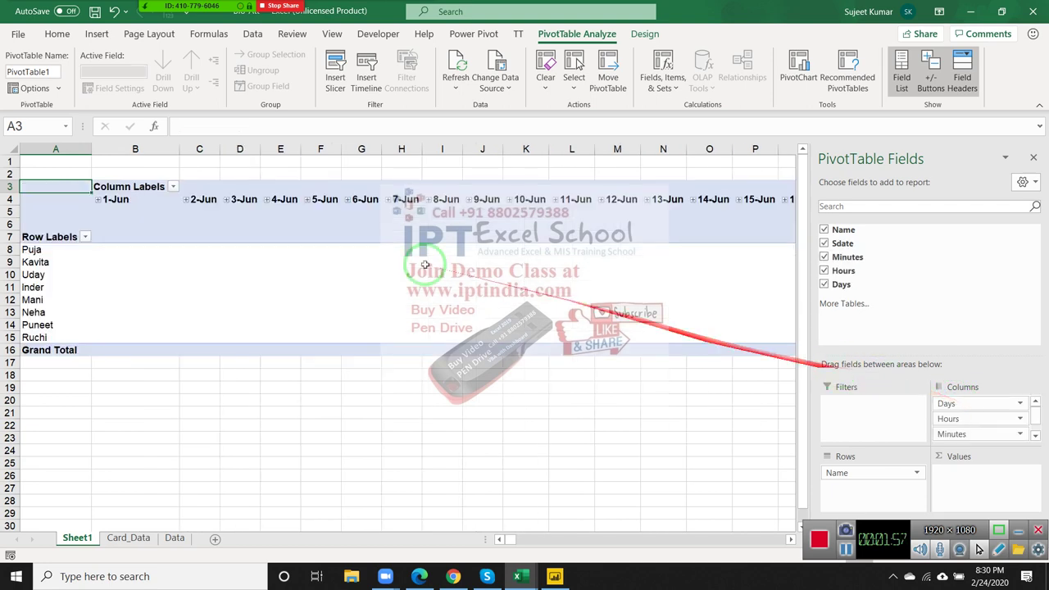
{"action": "left_click", "coordinate": [139, 200]}
Step: Ungroup the auto-grouped Sdate headers back to full date-times
{"action": "right_click", "coordinate": [141, 203]}
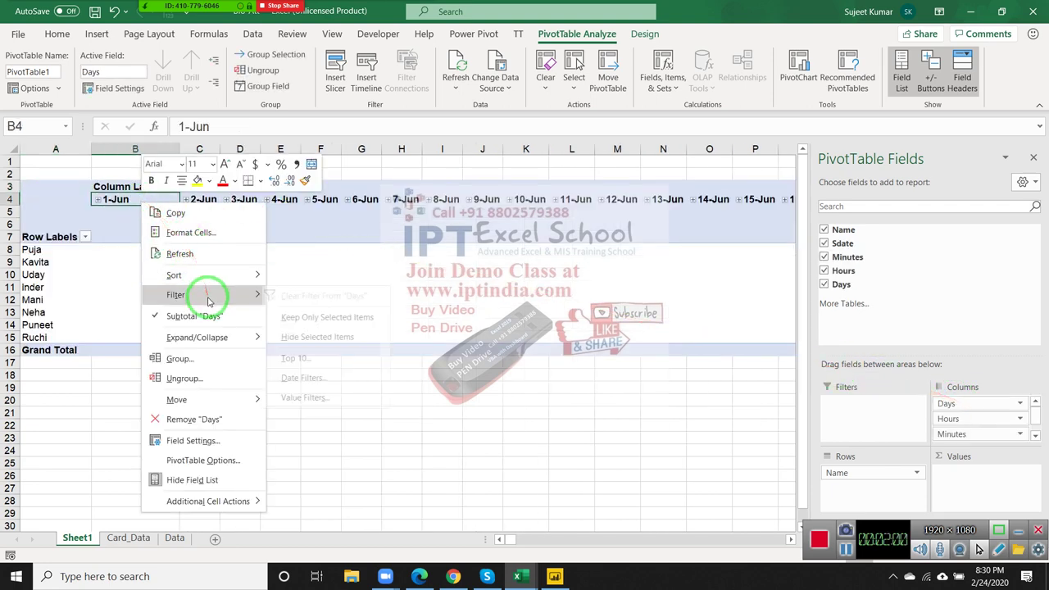
{"action": "left_click", "coordinate": [205, 376]}
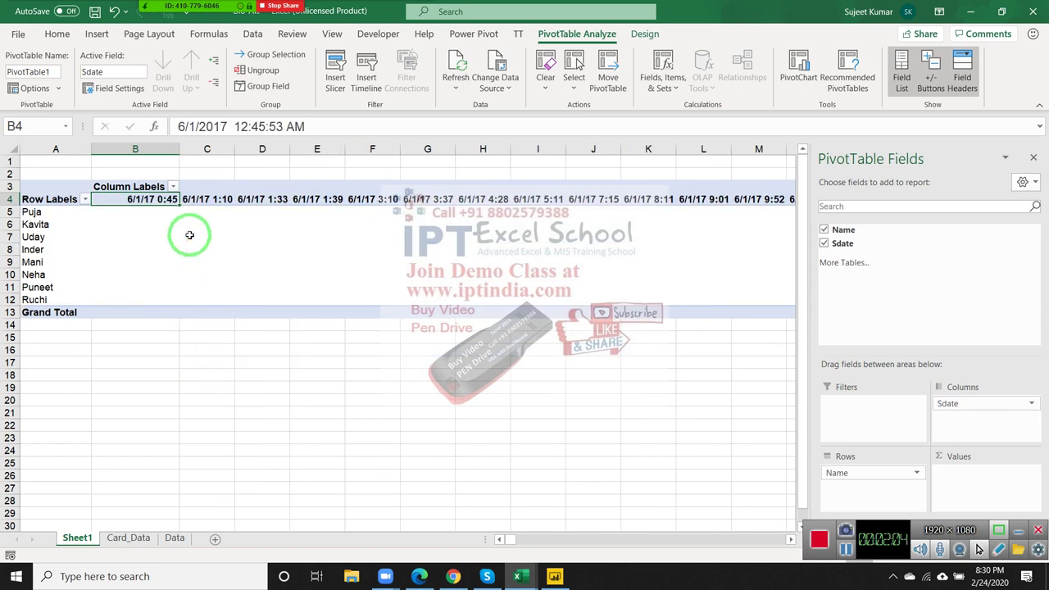
{"action": "key", "text": "Right"}
{"action": "key", "text": "Right"}
{"action": "key", "text": "Right"}
{"action": "key", "text": "Right"}
{"action": "key", "text": "Right"}
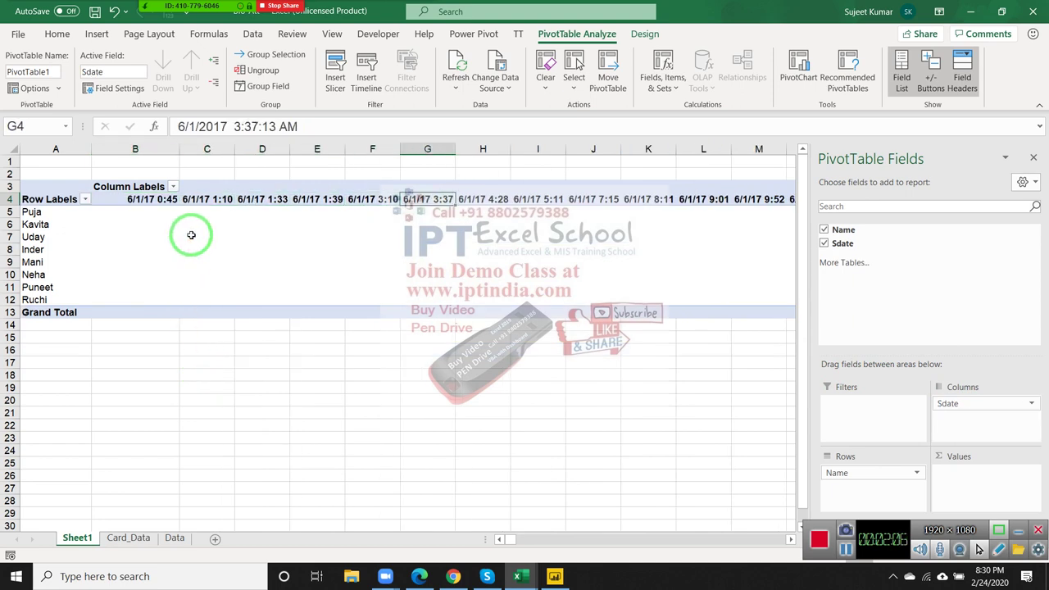
{"action": "key", "text": "Left"}
{"action": "key", "text": "Left"}
{"action": "key", "text": "Left"}
{"action": "key", "text": "Left"}
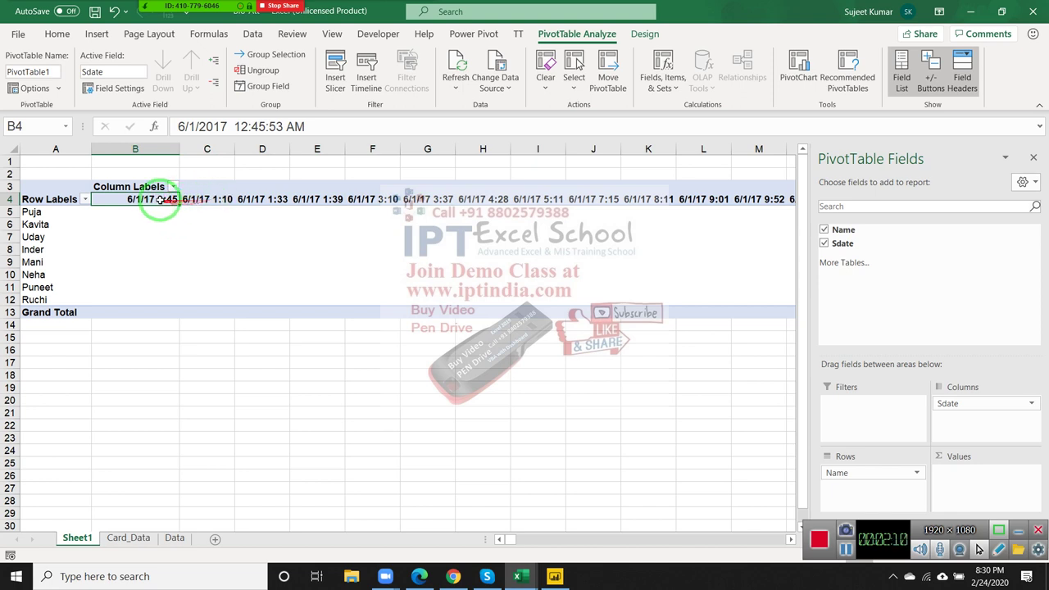
Step: Group the Sdate headers with Days as the only grouping level
{"action": "left_click_drag", "start_coordinate": [150, 148], "coordinate": [191, 147]}
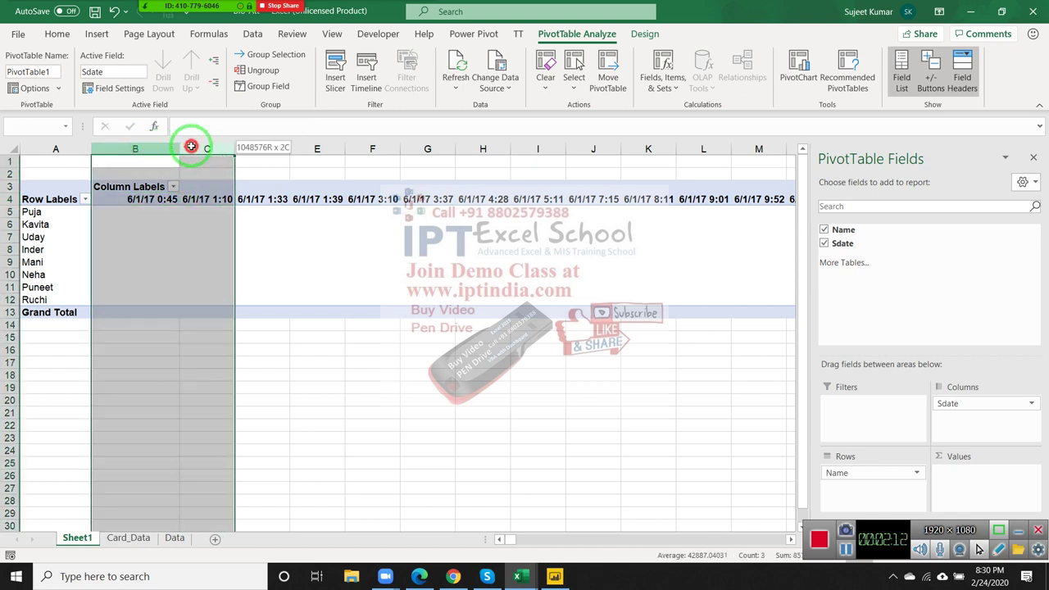
{"action": "left_click", "coordinate": [136, 199]}
{"action": "right_click", "coordinate": [140, 199]}
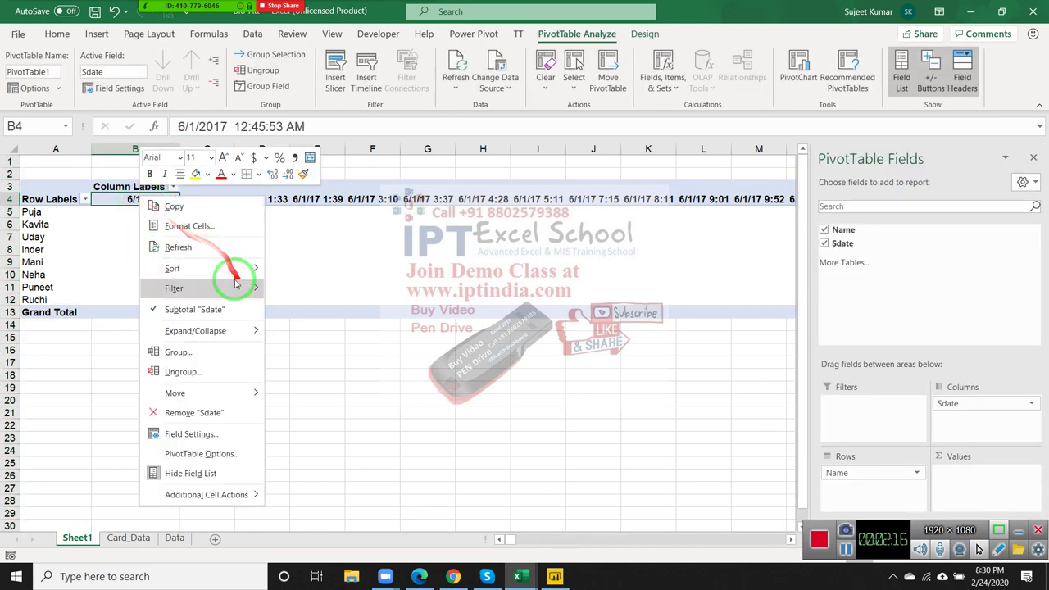
{"action": "left_click", "coordinate": [219, 358]}
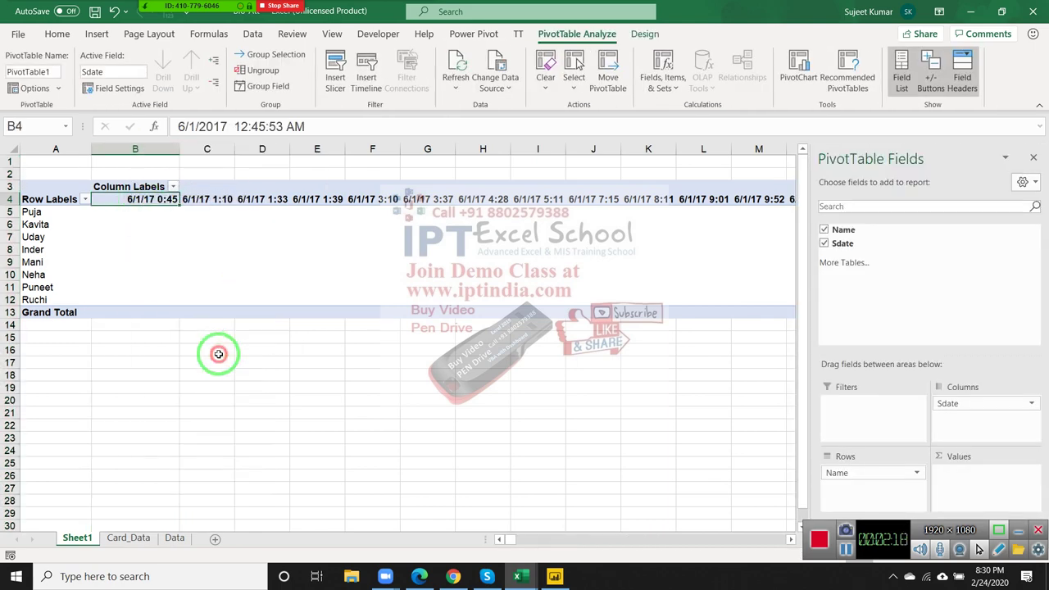
{"action": "left_click", "coordinate": [151, 359]}
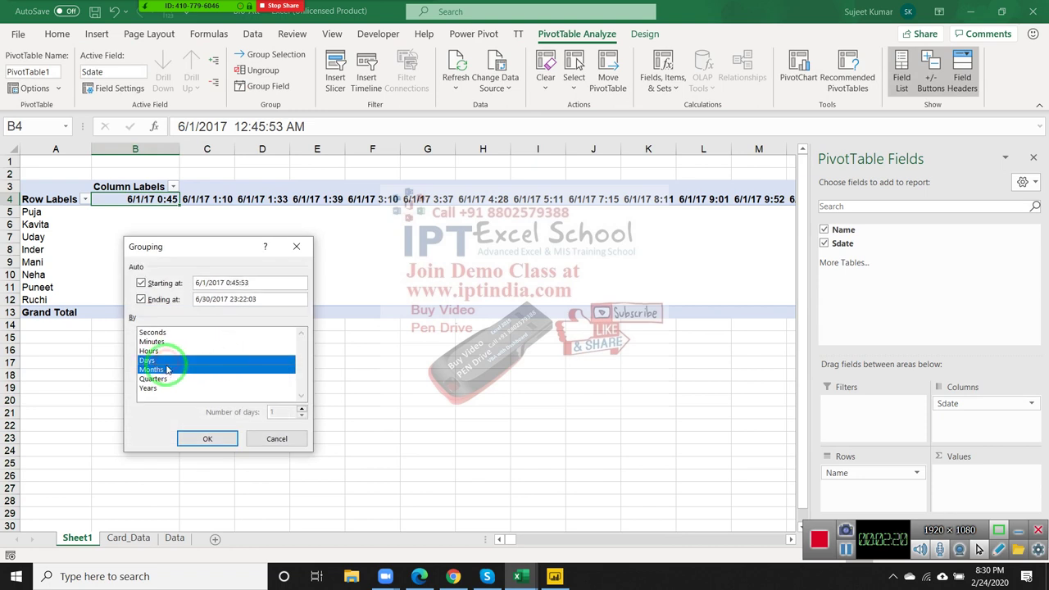
{"action": "left_click", "coordinate": [155, 369]}
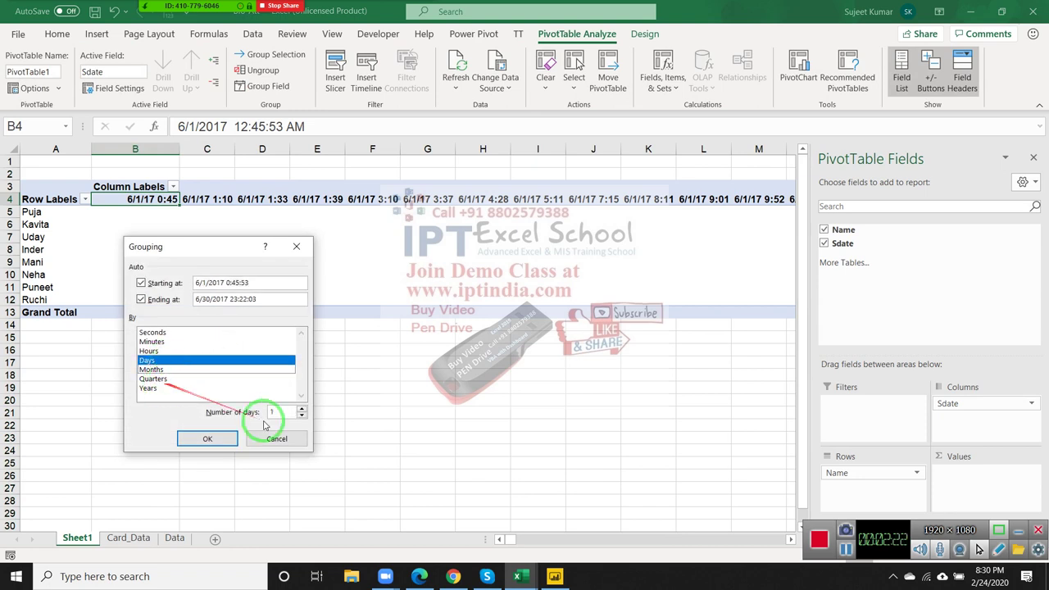
{"action": "left_click", "coordinate": [210, 438]}
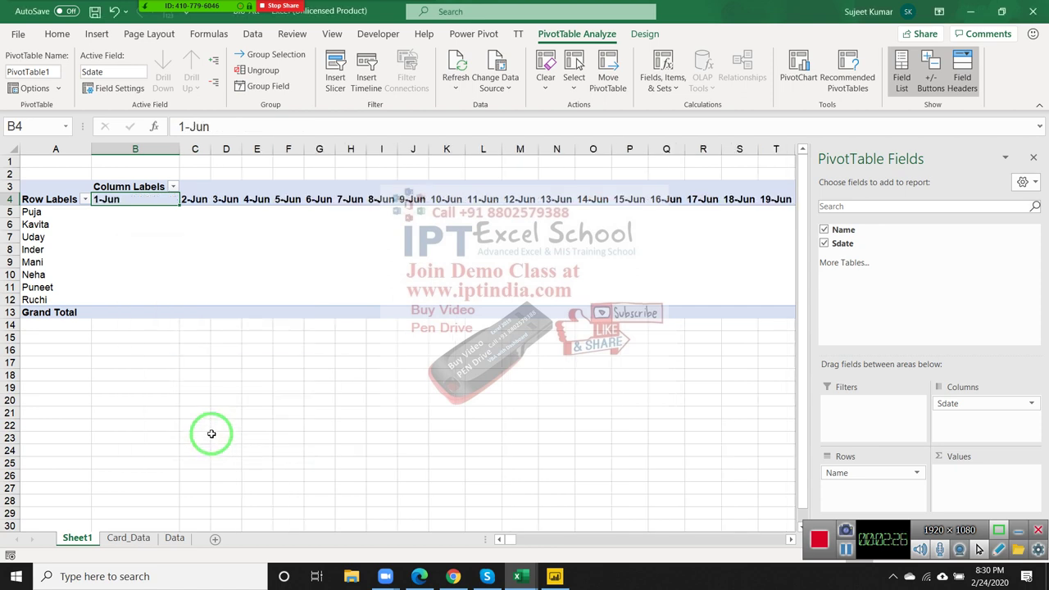
Step: Add Sdate to the Values area as Count of Sdate
{"action": "key", "text": "Right"}
{"action": "key", "text": "Right"}
{"action": "key", "text": "Right"}
{"action": "key", "text": "Right"}
{"action": "key", "text": "Right"}
{"action": "key", "text": "Right"}
{"action": "key", "text": "Right"}
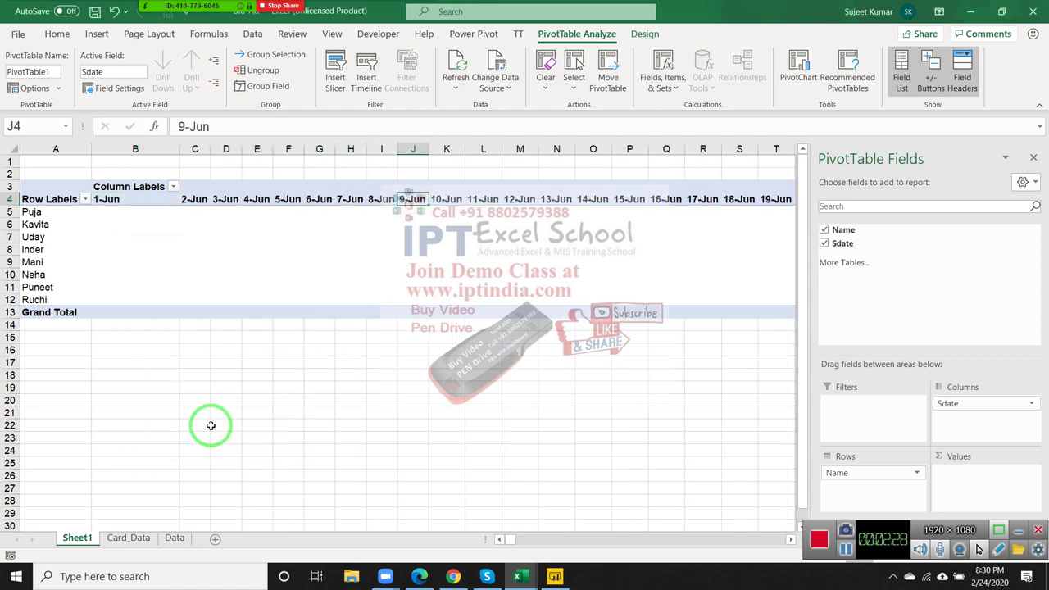
{"action": "key", "text": "Right"}
{"action": "key", "text": "Right"}
{"action": "key", "text": "Right"}
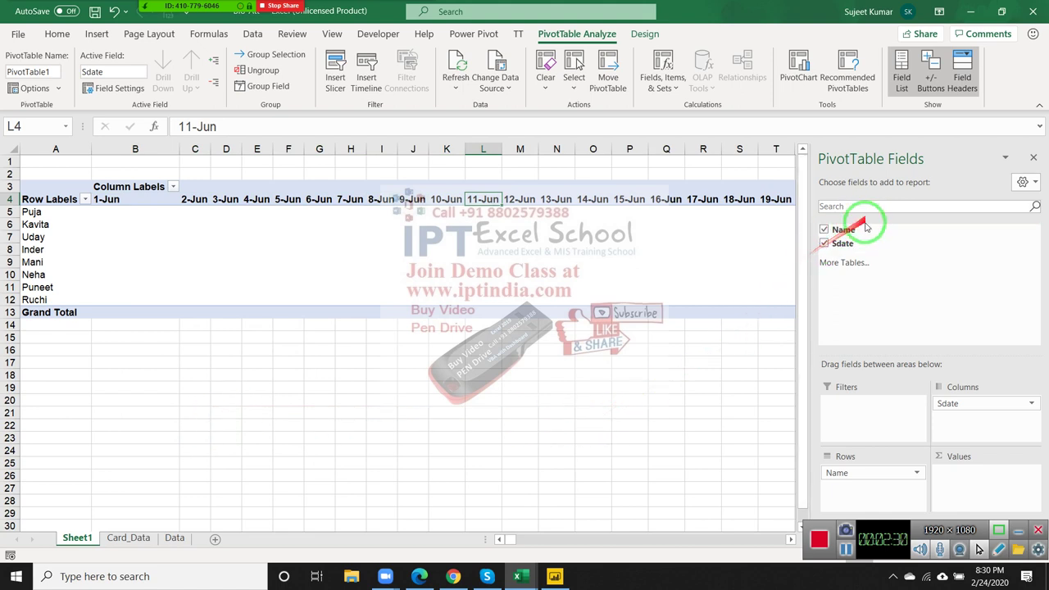
{"action": "left_click_drag", "start_coordinate": [860, 250], "coordinate": [954, 488]}
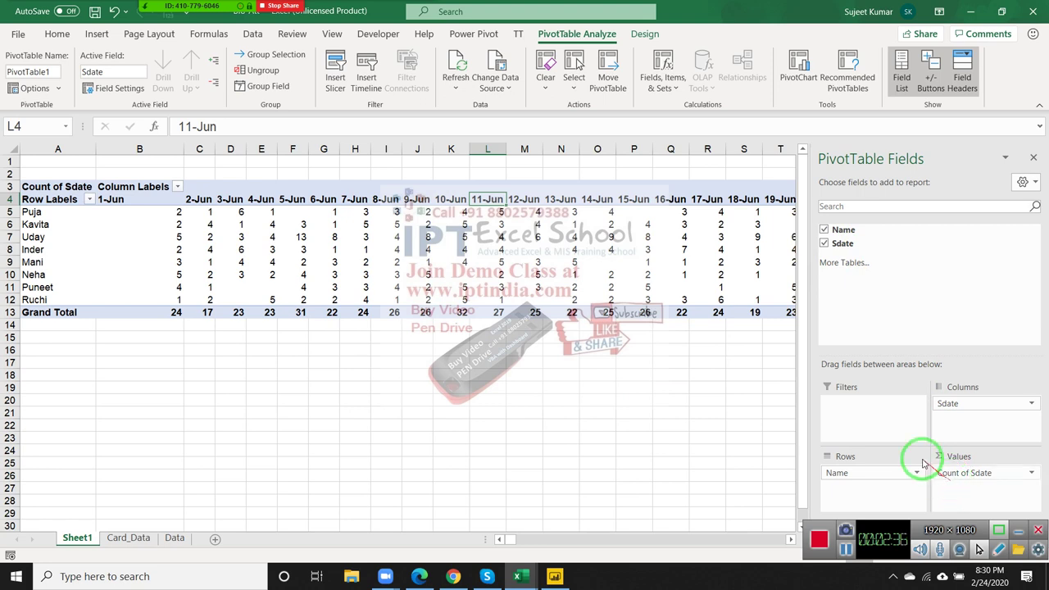
Step: Review the daily counts along the day columns up to the Grand Total
{"action": "left_click", "coordinate": [495, 251]}
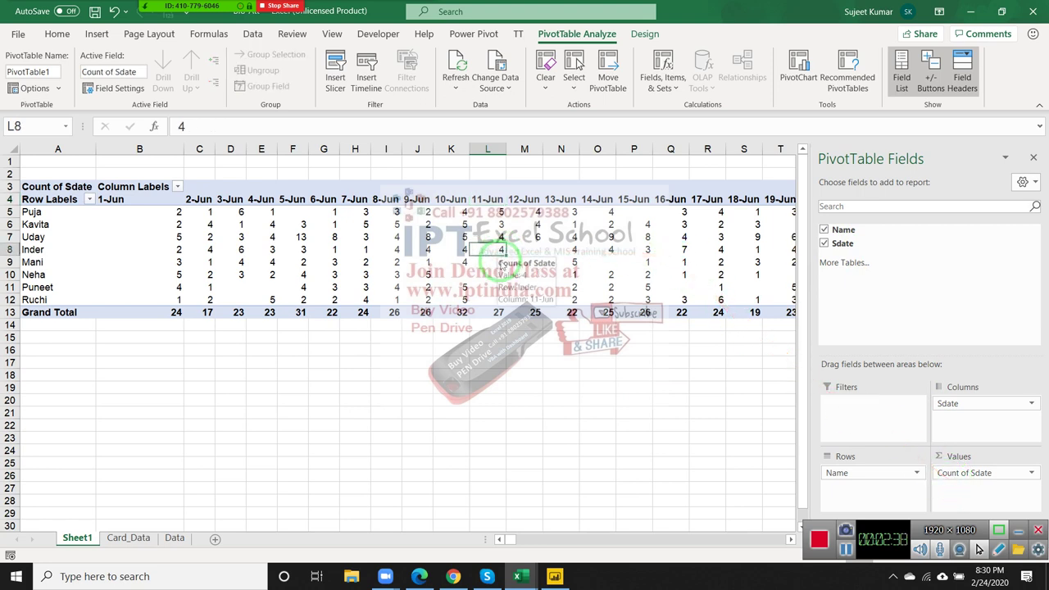
{"action": "key", "text": "Up"}
{"action": "key", "text": "Up"}
{"action": "key", "text": "Up"}
{"action": "key", "text": "Up"}
{"action": "key", "text": "Right"}
{"action": "key", "text": "Right"}
{"action": "key", "text": "Right"}
{"action": "key", "text": "Right"}
{"action": "key", "text": "Right"}
{"action": "key", "text": "Right"}
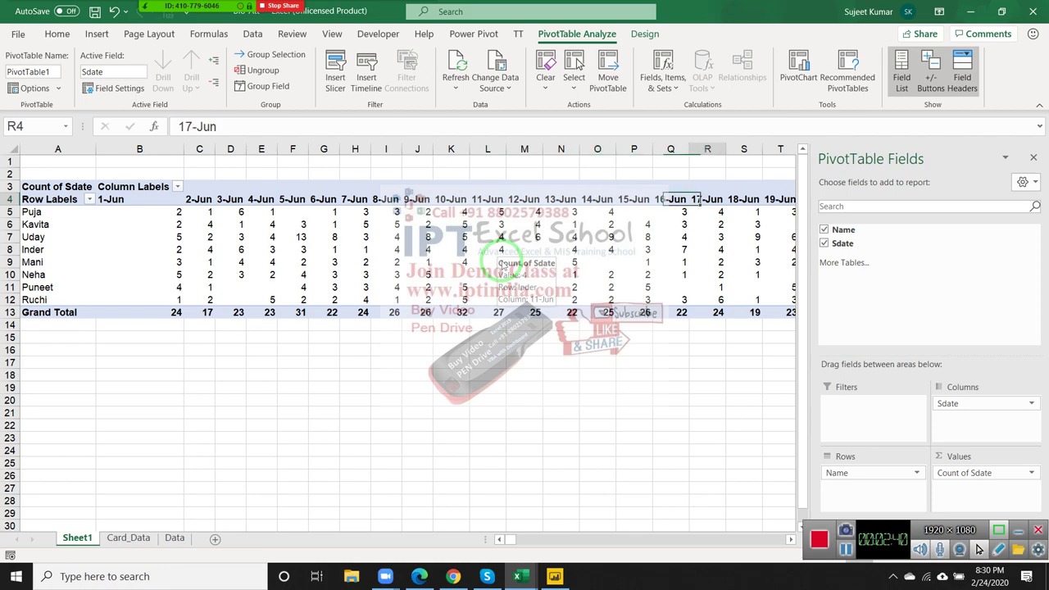
{"action": "key", "text": "Right"}
{"action": "key", "text": "Right"}
{"action": "key", "text": "Right"}
{"action": "key", "text": "Down"}
{"action": "key", "text": "Right"}
{"action": "key", "text": "Right"}
{"action": "key", "text": "Right"}
{"action": "key", "text": "Right"}
{"action": "key", "text": "Right"}
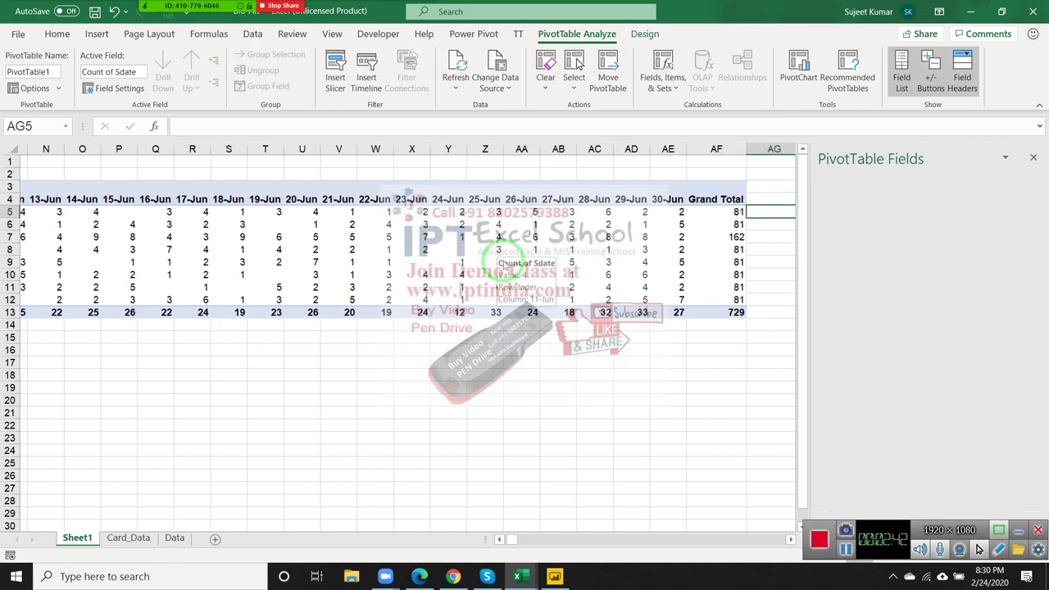
{"action": "key", "text": "Right"}
{"action": "key", "text": "Left"}
{"action": "key", "text": "Left"}
{"action": "key", "text": "Left"}
{"action": "key", "text": "Left"}
{"action": "key", "text": "Left"}
{"action": "key", "text": "Left"}
{"action": "key", "text": "Left"}
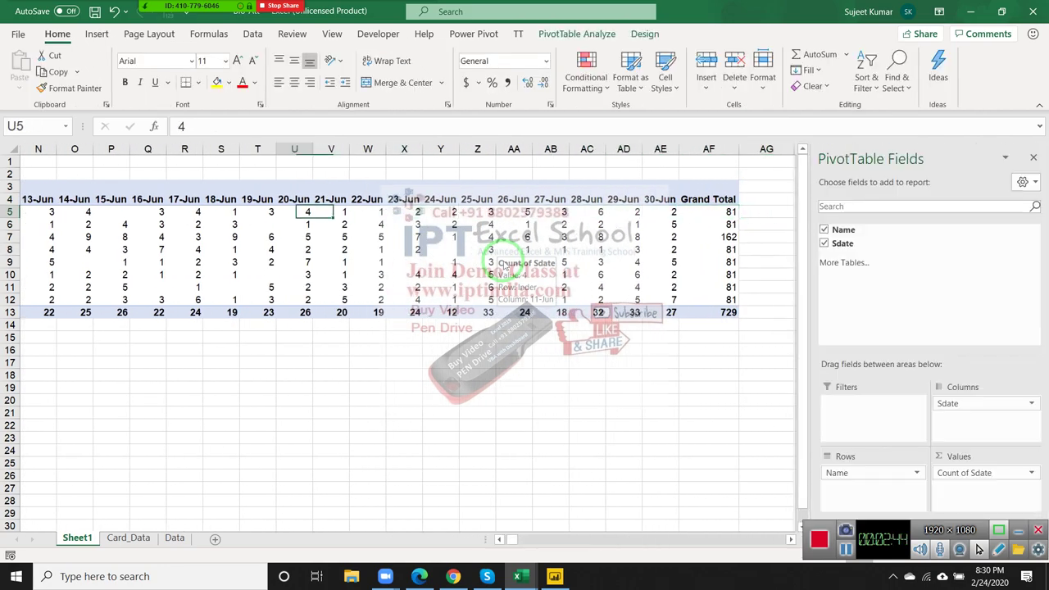
{"action": "key", "text": "Left"}
{"action": "key", "text": "Left"}
{"action": "key", "text": "Left"}
{"action": "key", "text": "Left"}
{"action": "key", "text": "Left"}
{"action": "key", "text": "Left"}
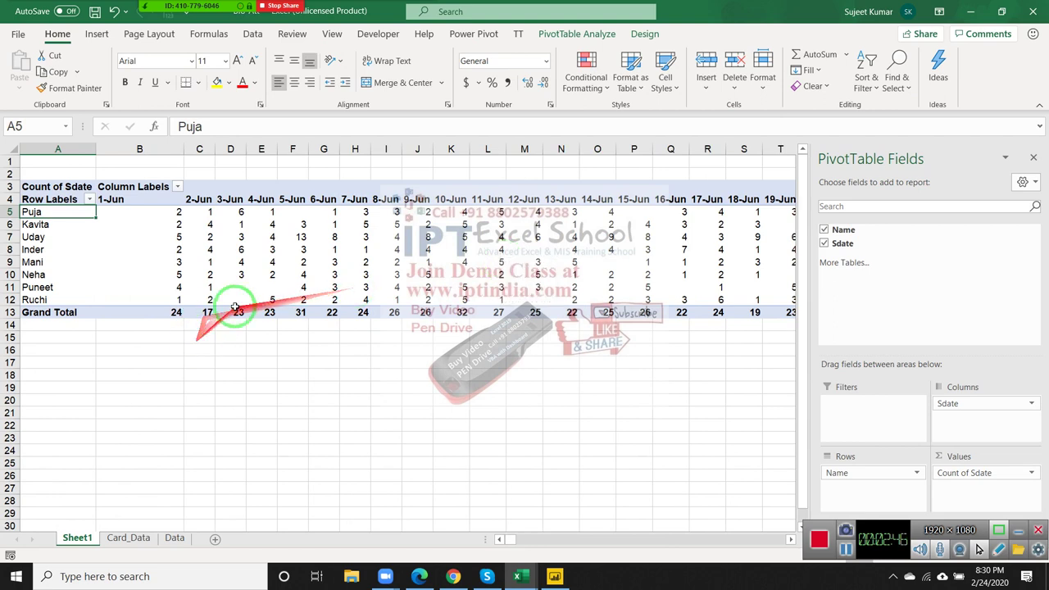
Step: Inspect the blank count cells under the 3-Jun column
{"action": "left_click", "coordinate": [242, 276]}
{"action": "left_click", "coordinate": [239, 286]}
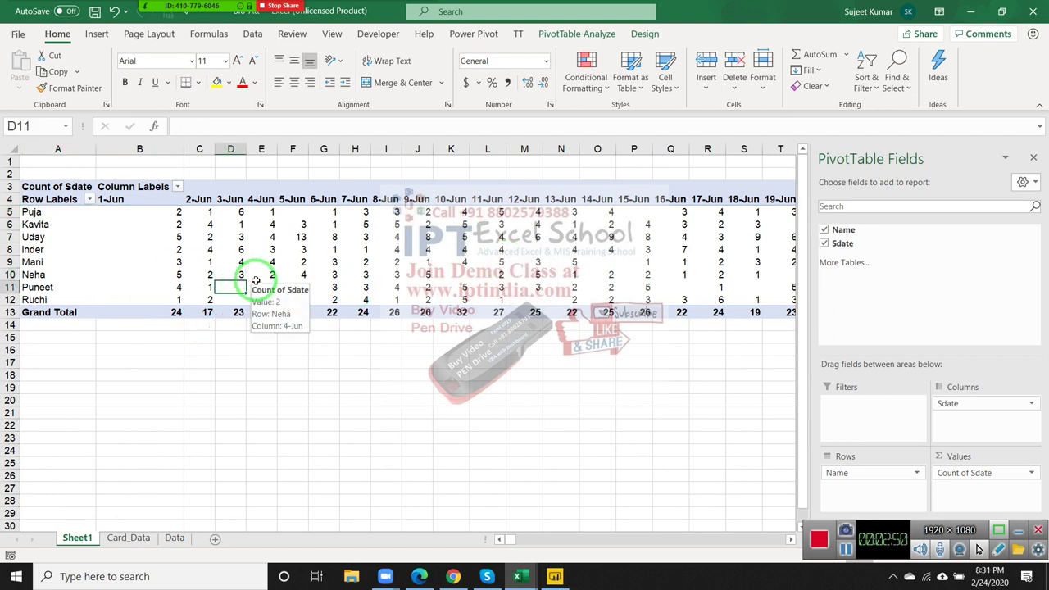
{"action": "key", "text": "Down"}
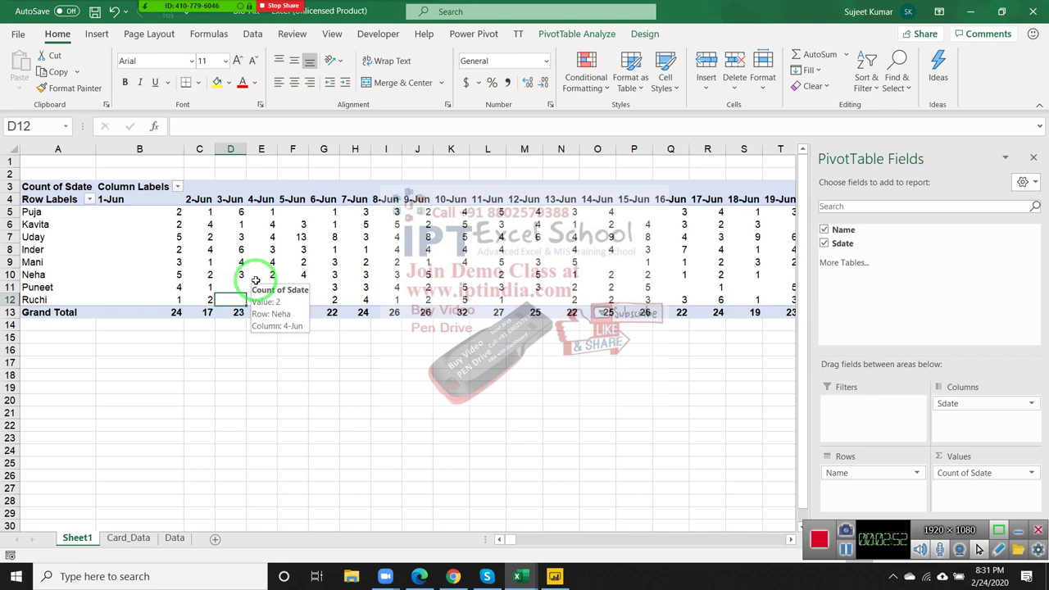
{"action": "key", "text": "Up"}
{"action": "key", "text": "Down"}
{"action": "key", "text": "Up"}
{"action": "key", "text": "Down"}
{"action": "key", "text": "Up"}
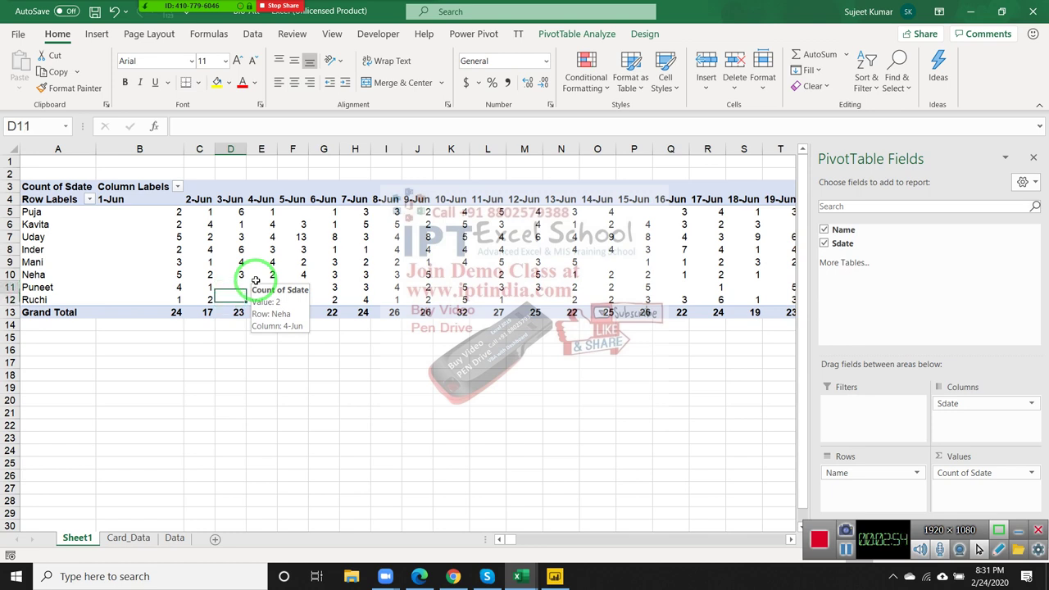
{"action": "key", "text": "Down"}
{"action": "key", "text": "Up"}
{"action": "key", "text": "Down"}
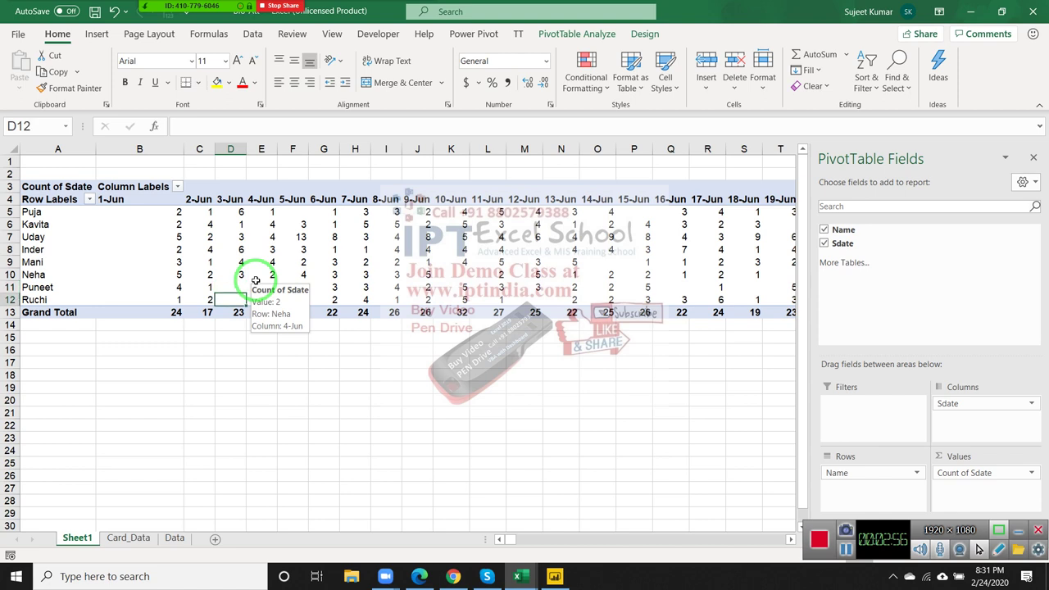
{"action": "key", "text": "Up"}
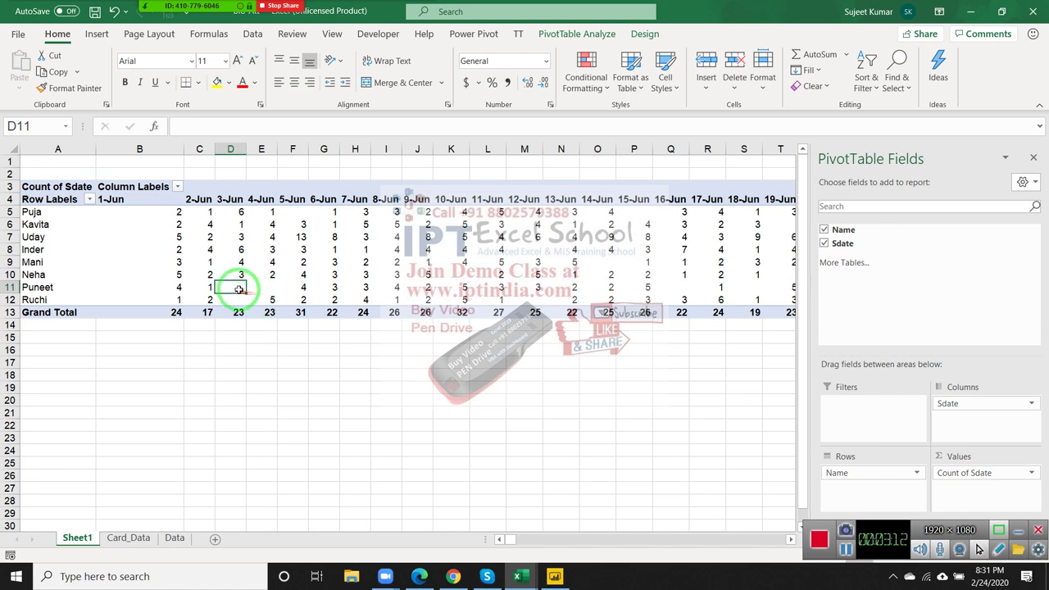
Step: Set the PivotTable options so empty cells display 'A'
{"action": "right_click", "coordinate": [238, 284]}
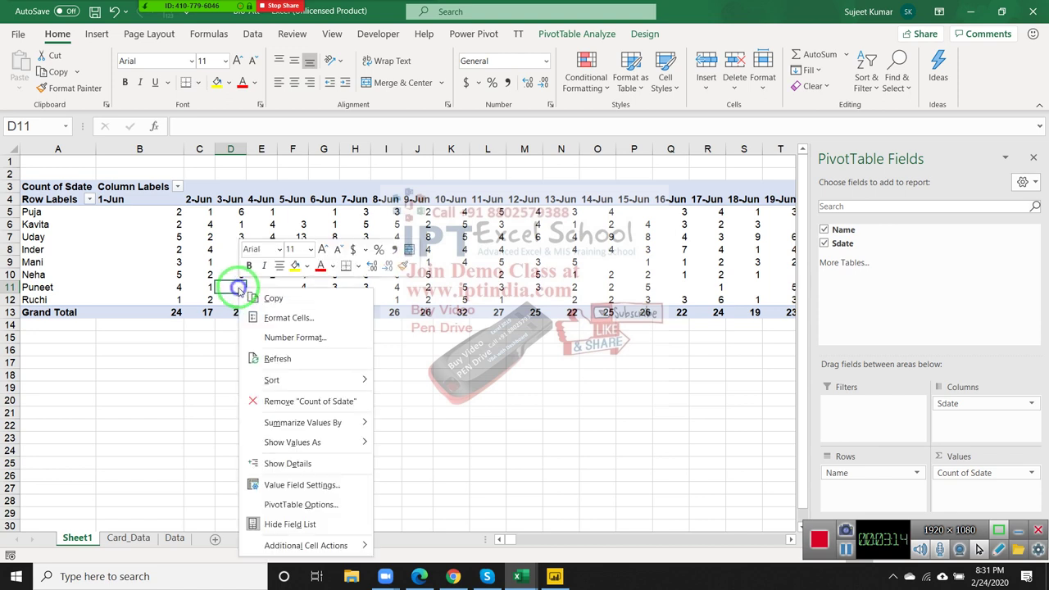
{"action": "left_click", "coordinate": [285, 505]}
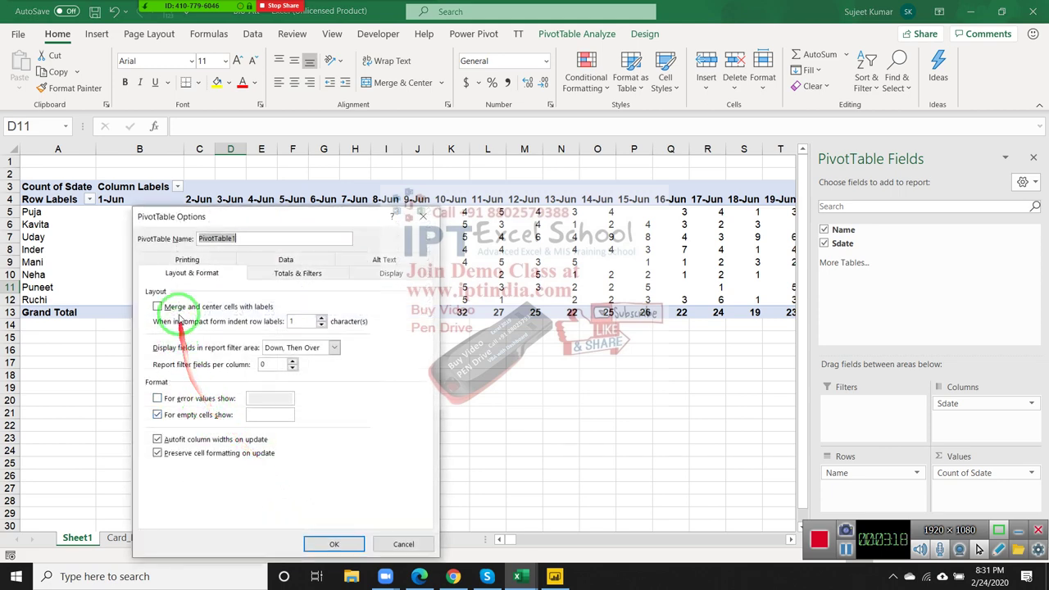
{"action": "left_click_drag", "start_coordinate": [221, 264], "coordinate": [251, 393]}
{"action": "left_click", "coordinate": [259, 415]}
{"action": "type", "text": "A"}
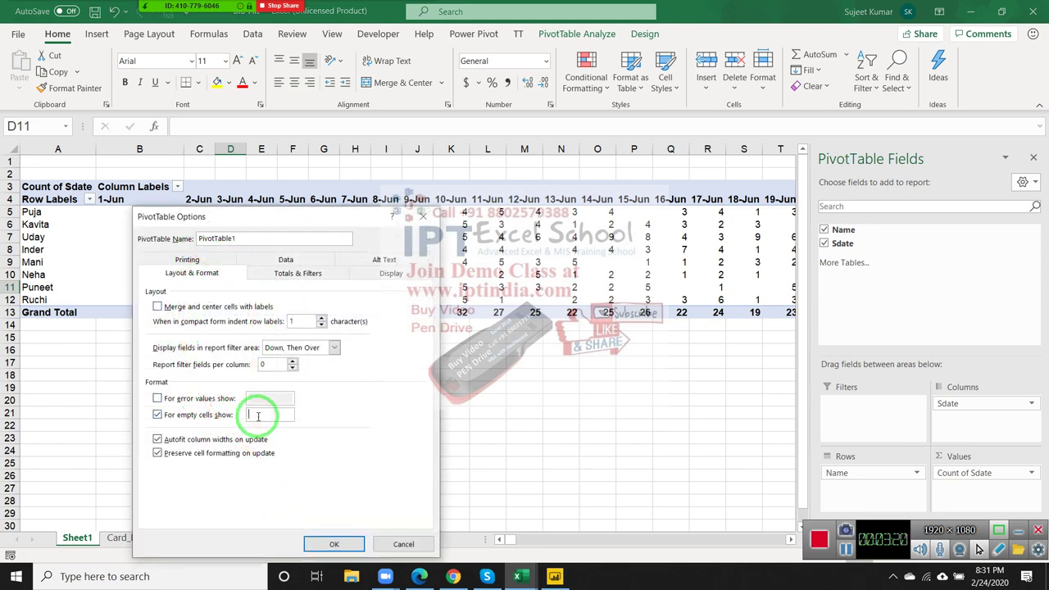
{"action": "left_click", "coordinate": [335, 544]}
{"action": "left_click", "coordinate": [363, 445]}
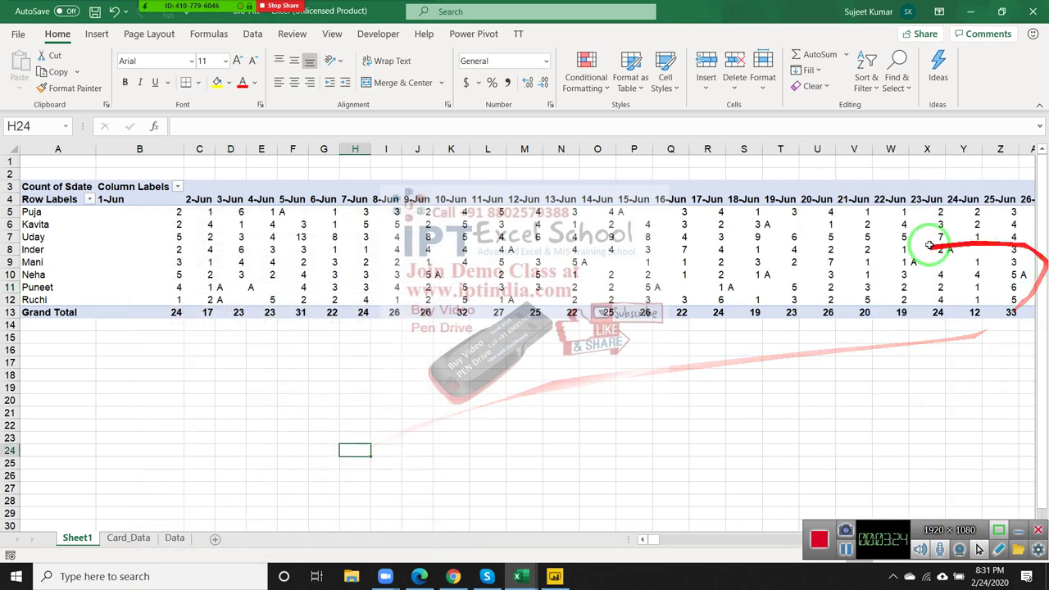
Step: Select the daily count range B5:AE12, excluding the Grand Total column
{"action": "left_click", "coordinate": [421, 262]}
{"action": "key", "text": "Up"}
{"action": "key", "text": "Up"}
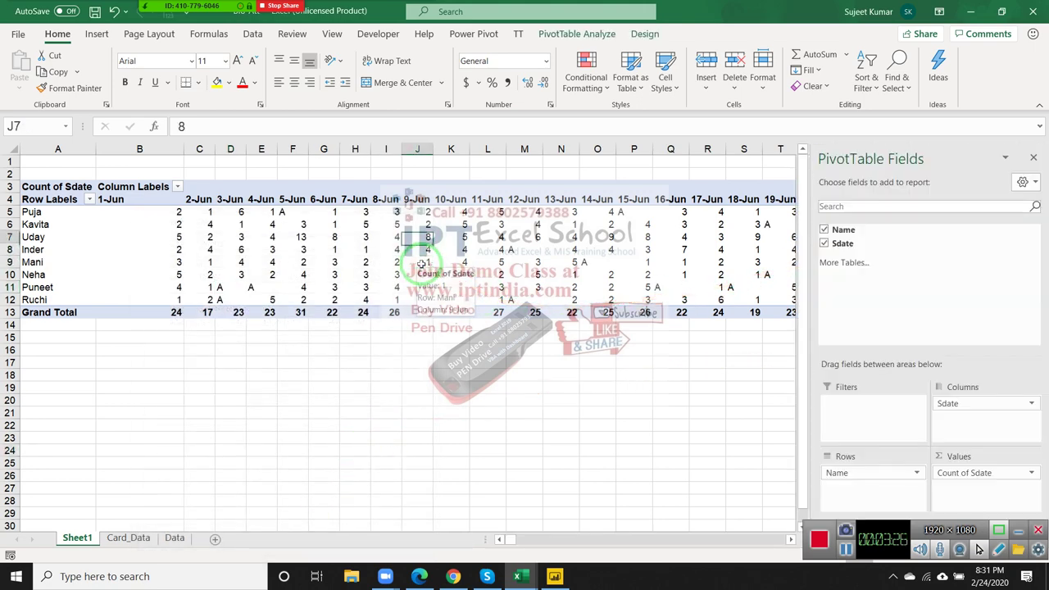
{"action": "key", "text": "Up"}
{"action": "key", "text": "Up"}
{"action": "key", "text": "Left"}
{"action": "key", "text": "Left"}
{"action": "key", "text": "Left"}
{"action": "key", "text": "Left"}
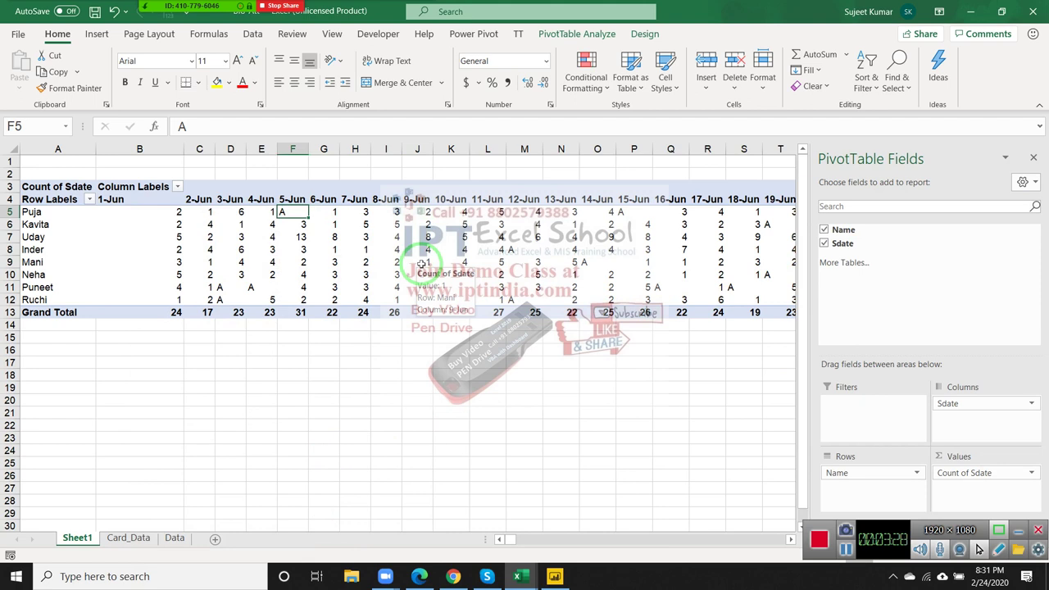
{"action": "key", "text": "Left"}
{"action": "key", "text": "Left"}
{"action": "key", "text": "Left"}
{"action": "key", "text": "Left"}
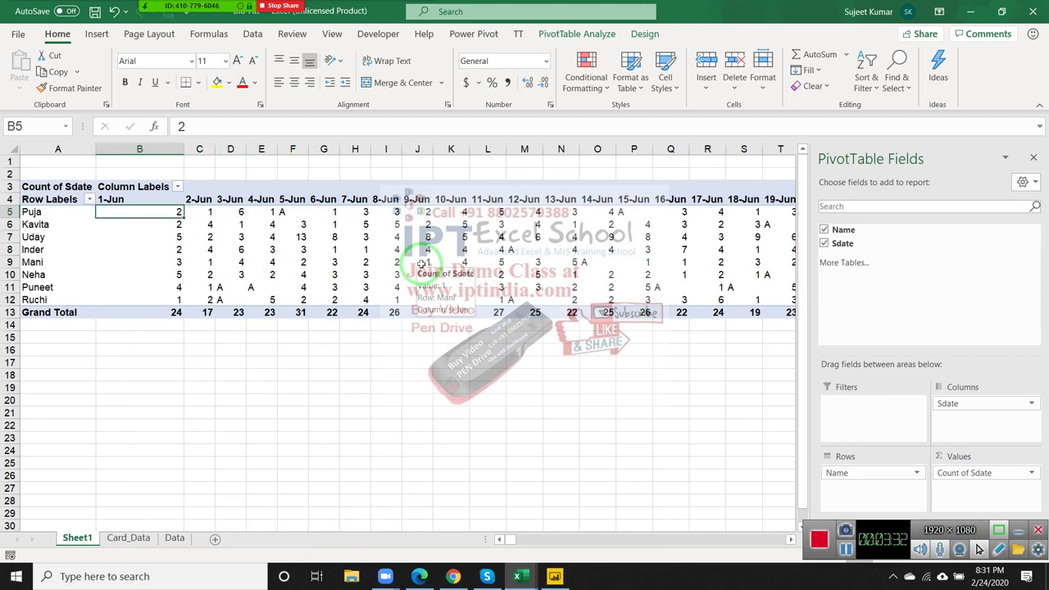
{"action": "key", "text": "ctrl+shift+Right"}
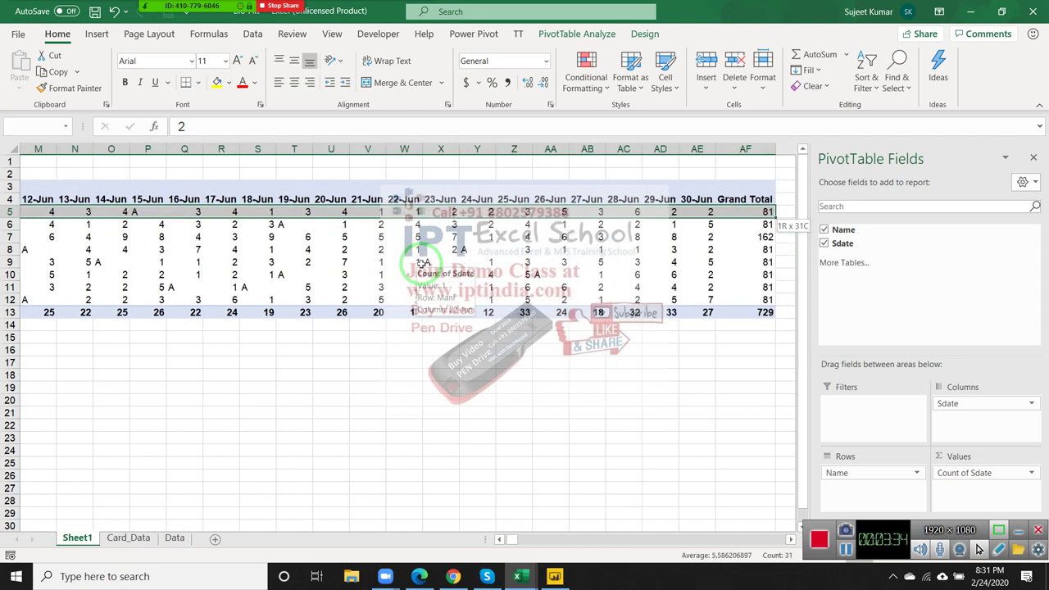
{"action": "key", "text": "shift+Left"}
{"action": "key", "text": "shift+Down"}
{"action": "key", "text": "shift+Down"}
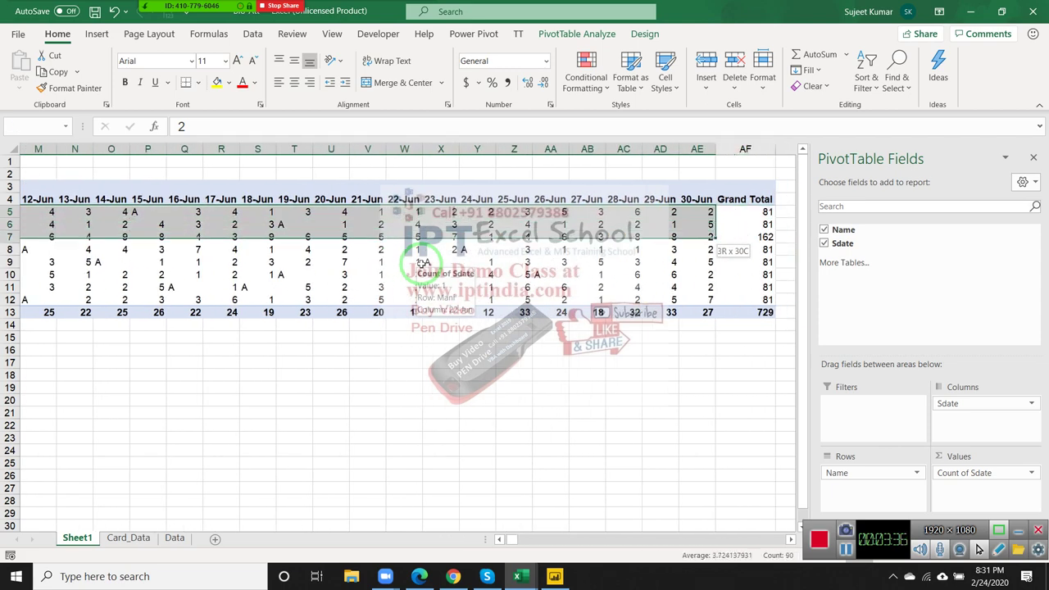
{"action": "key", "text": "shift+Down"}
{"action": "key", "text": "shift+Down"}
{"action": "key", "text": "shift+Down"}
{"action": "key", "text": "shift+Down"}
{"action": "key", "text": "shift+Down"}
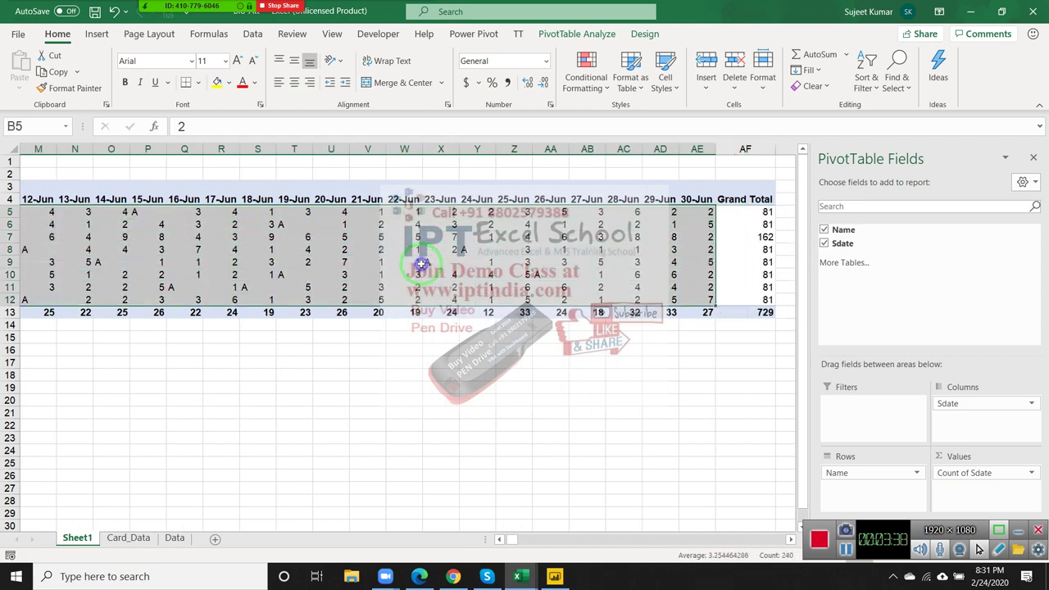
Step: Apply a custom number format so the selected counts display as 'P'
{"action": "right_click", "coordinate": [421, 263]}
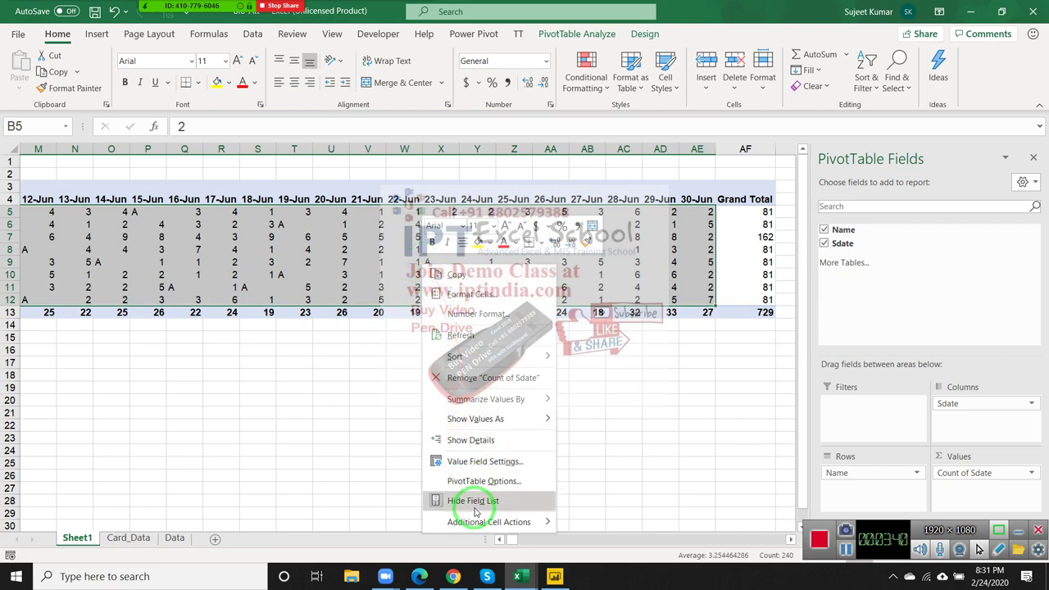
{"action": "left_click", "coordinate": [473, 295]}
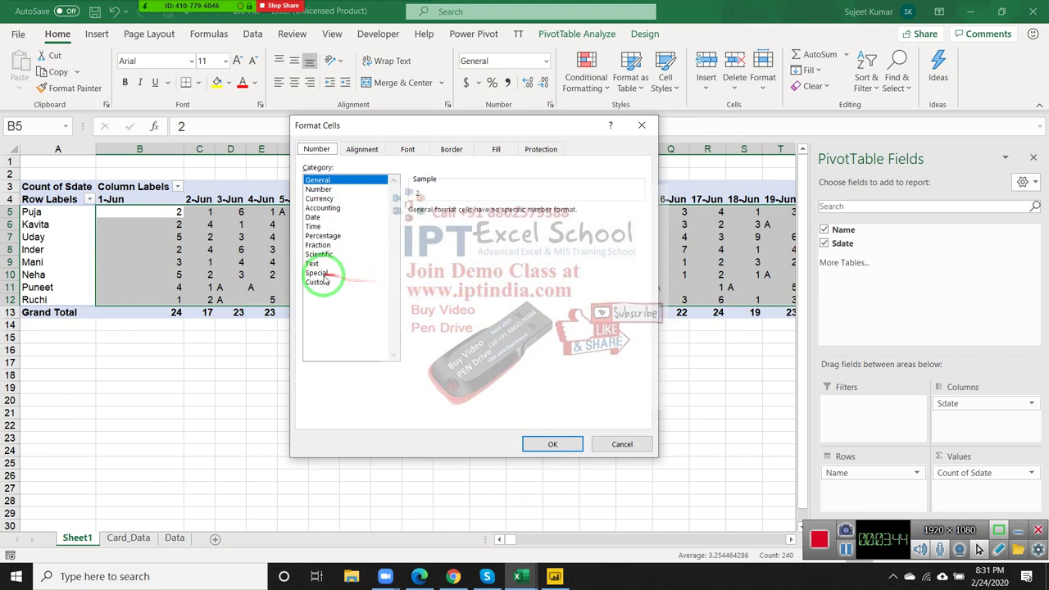
{"action": "left_click", "coordinate": [317, 282]}
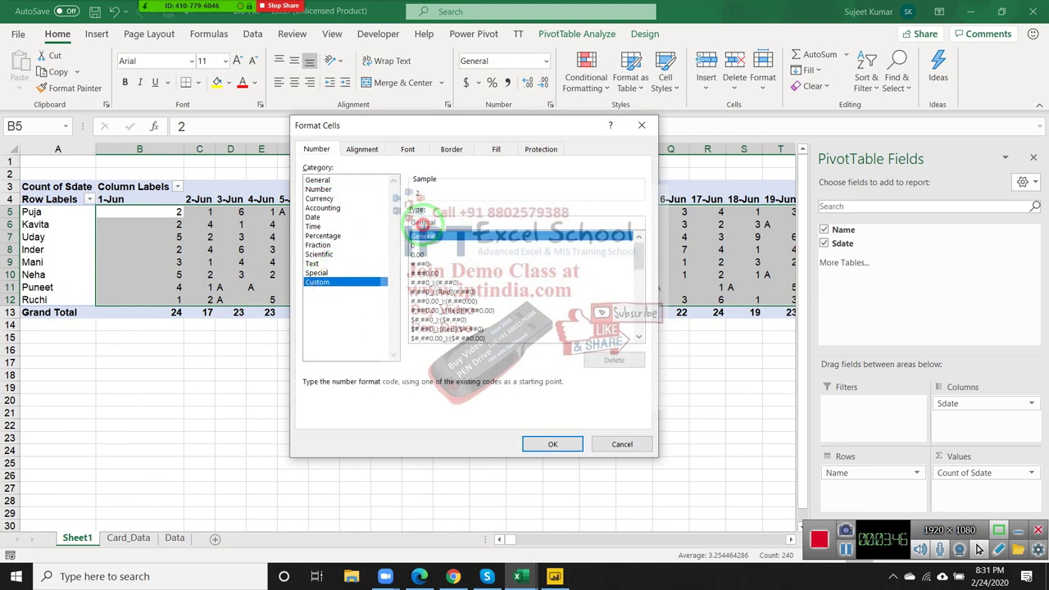
{"action": "left_click", "coordinate": [425, 236]}
{"action": "key", "text": "BackSpace"}
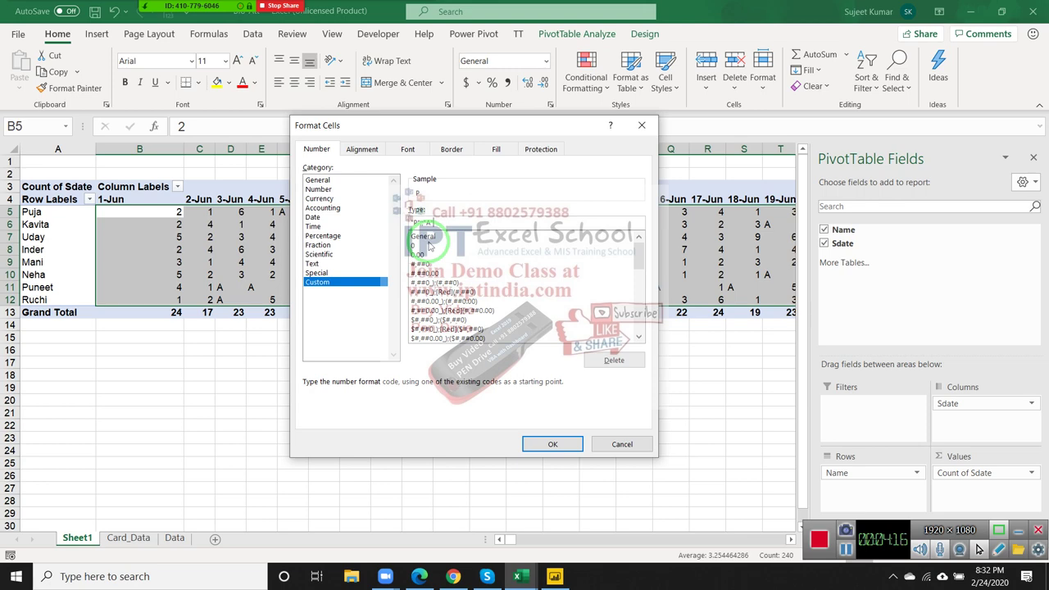
{"action": "left_click", "coordinate": [553, 443]}
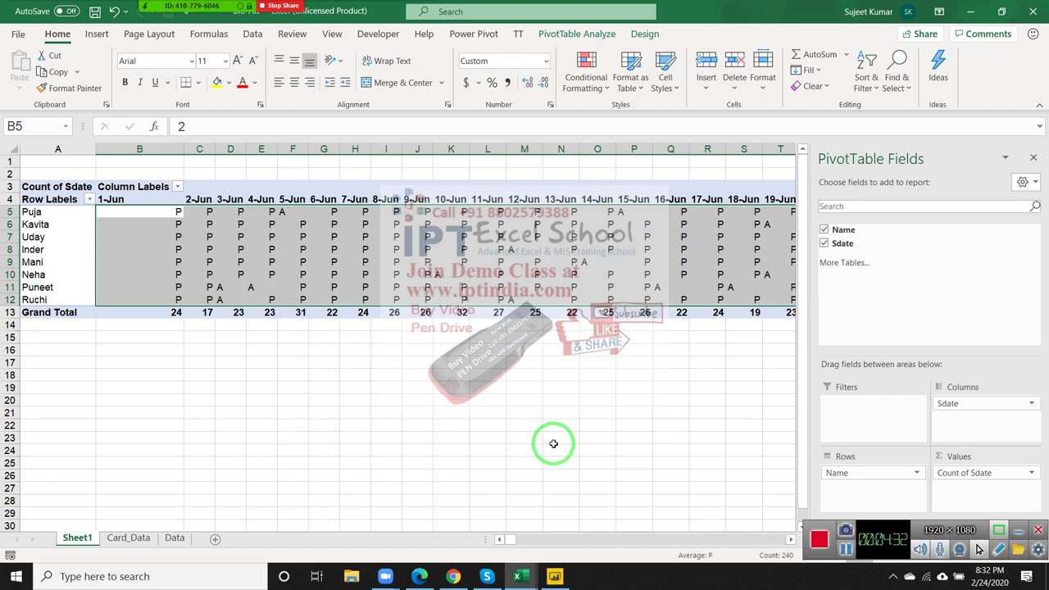
{"action": "left_click", "coordinate": [561, 325]}
Step: Check the Grand Total column at the pivot's right end
{"action": "left_click", "coordinate": [560, 249]}
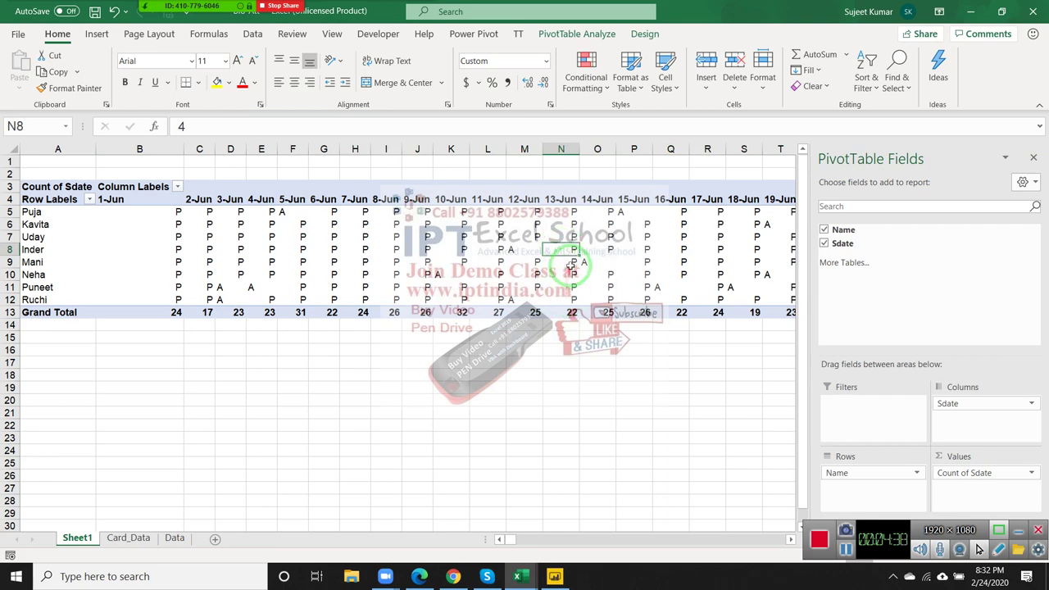
{"action": "key", "text": "Up"}
{"action": "key", "text": "Up"}
{"action": "key", "text": "Up"}
{"action": "key", "text": "Right"}
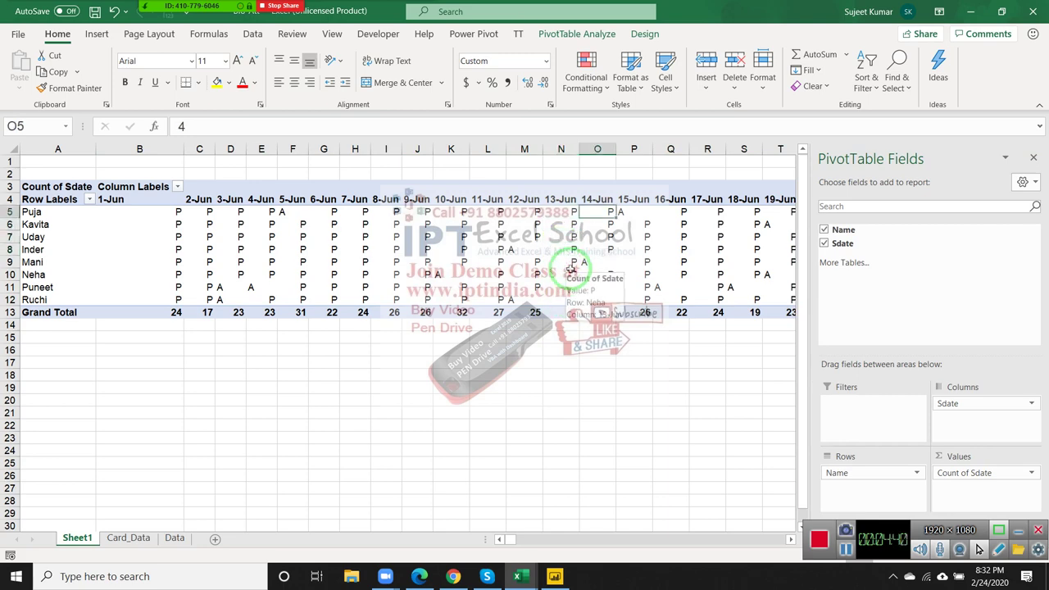
{"action": "key", "text": "Right"}
{"action": "key", "text": "Right"}
{"action": "key", "text": "Right"}
{"action": "key", "text": "Right"}
{"action": "key", "text": "Right"}
{"action": "key", "text": "Right"}
{"action": "key", "text": "Right"}
{"action": "key", "text": "Right"}
{"action": "key", "text": "Left"}
{"action": "key", "text": "Left"}
{"action": "key", "text": "Left"}
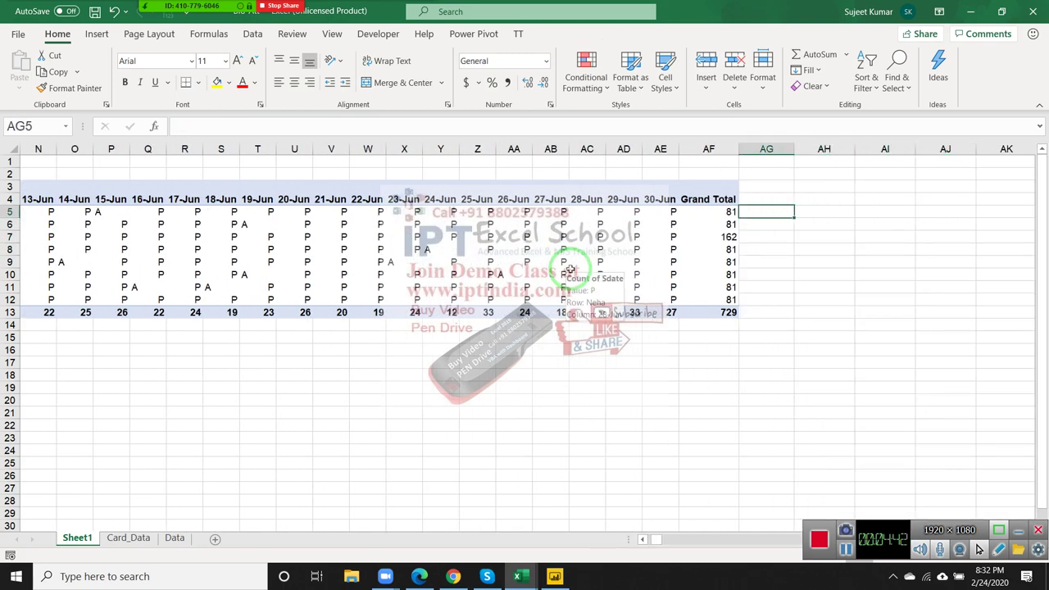
{"action": "key", "text": "Left"}
{"action": "key", "text": "Down"}
{"action": "key", "text": "Down"}
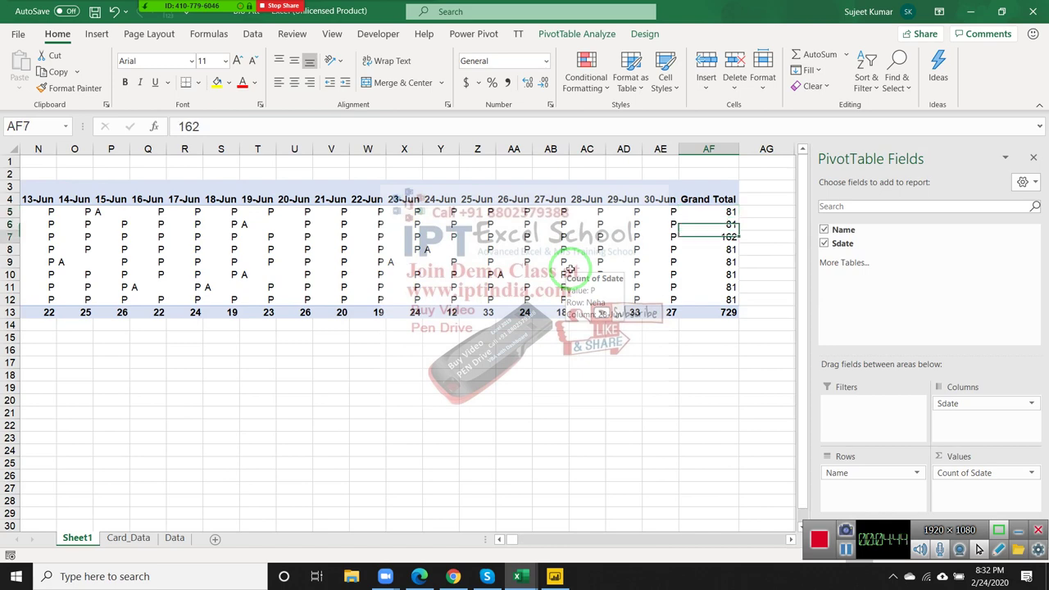
{"action": "key", "text": "Down"}
{"action": "key", "text": "Down"}
{"action": "key", "text": "Down"}
{"action": "key", "text": "Down"}
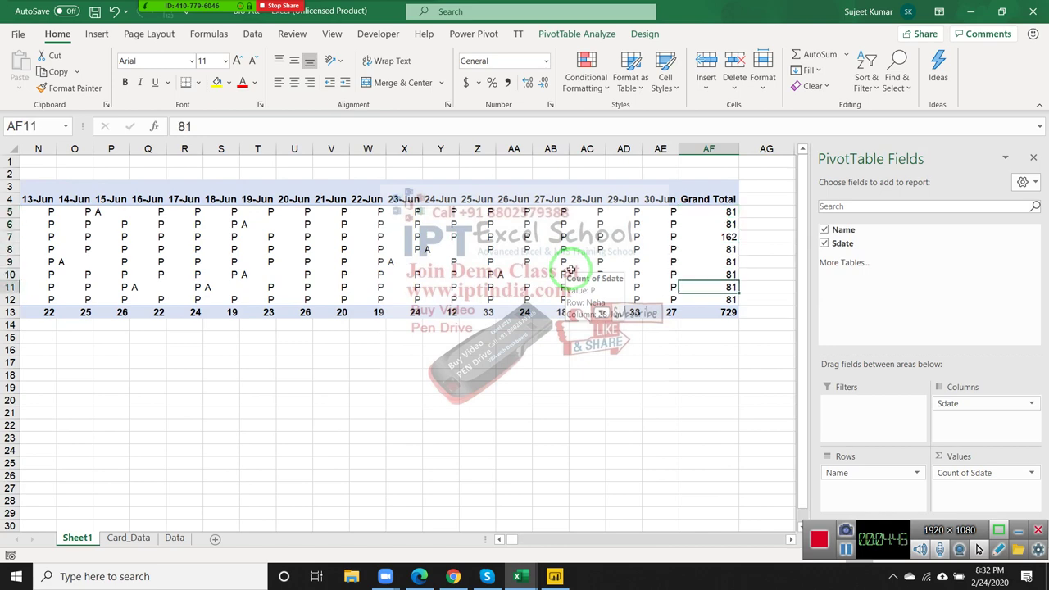
Step: Untick row and column grand totals on PivotTable Options' Totals & Filters tab
{"action": "right_click", "coordinate": [571, 274]}
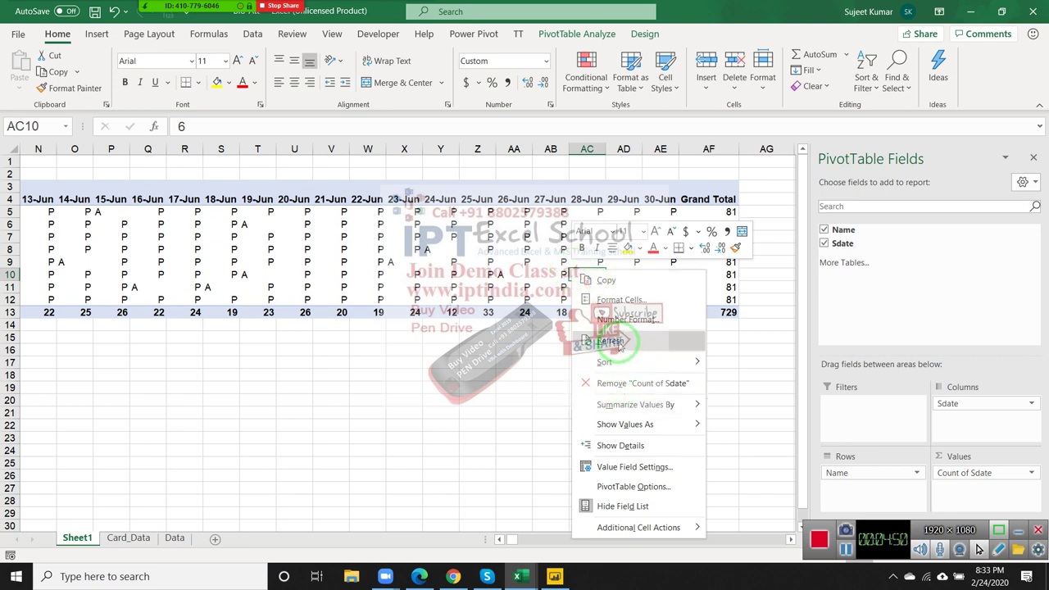
{"action": "mouse_move", "coordinate": [615, 361]}
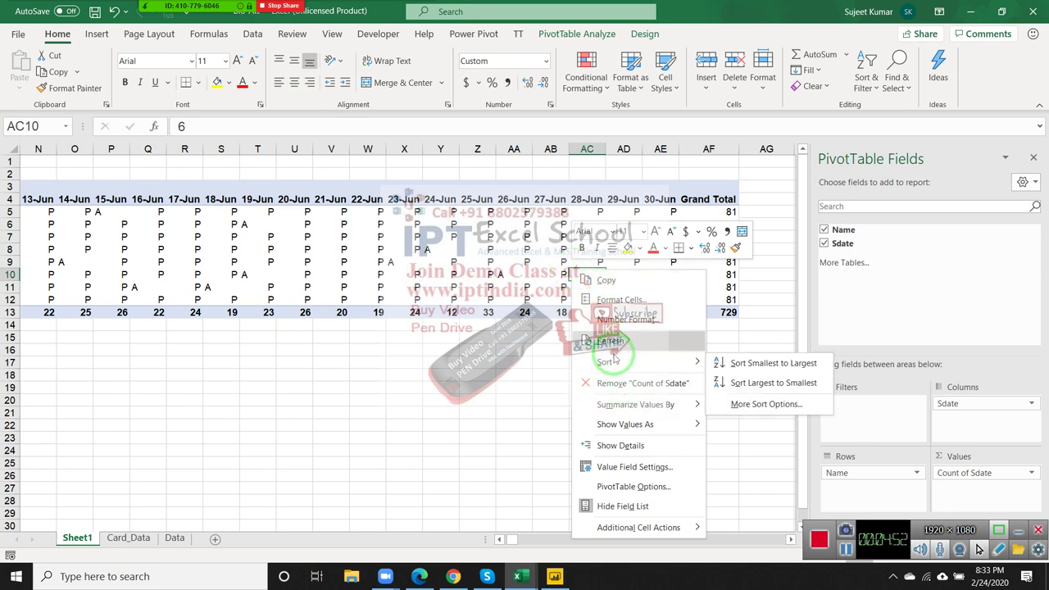
{"action": "left_click", "coordinate": [631, 486]}
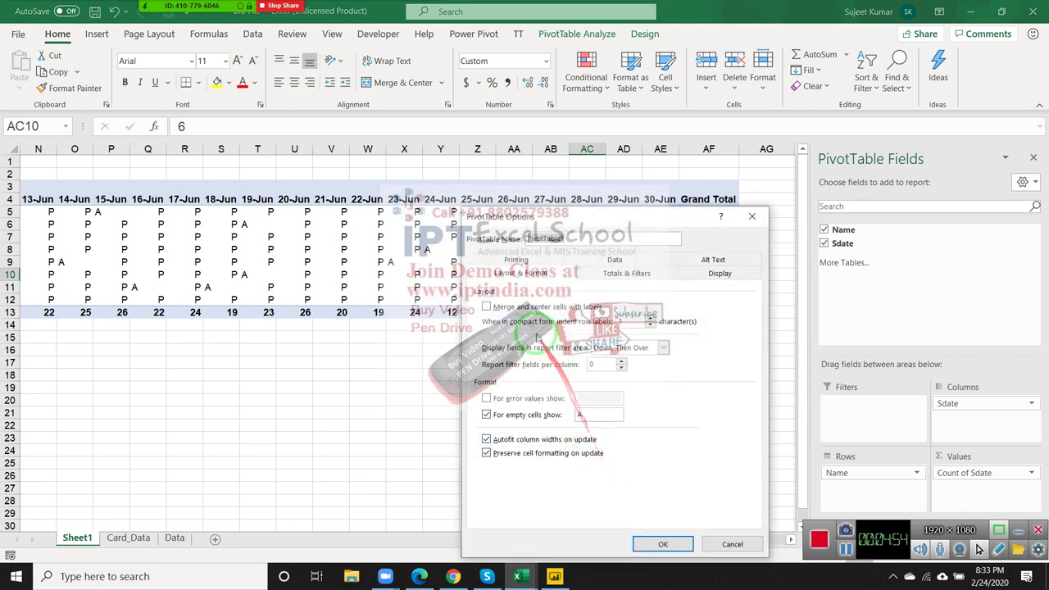
{"action": "left_click", "coordinate": [626, 274]}
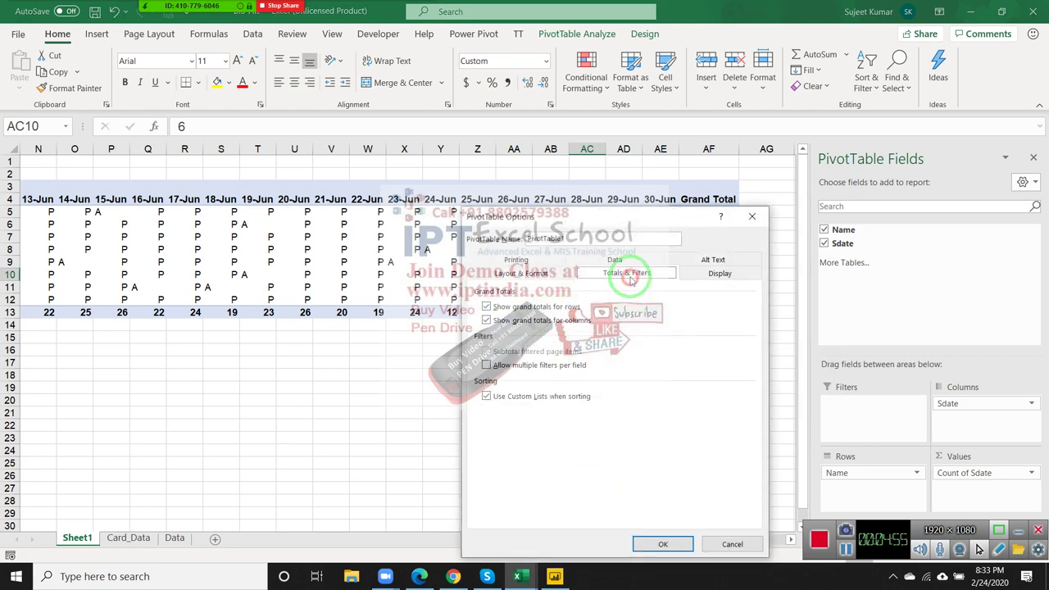
{"action": "left_click", "coordinate": [528, 311]}
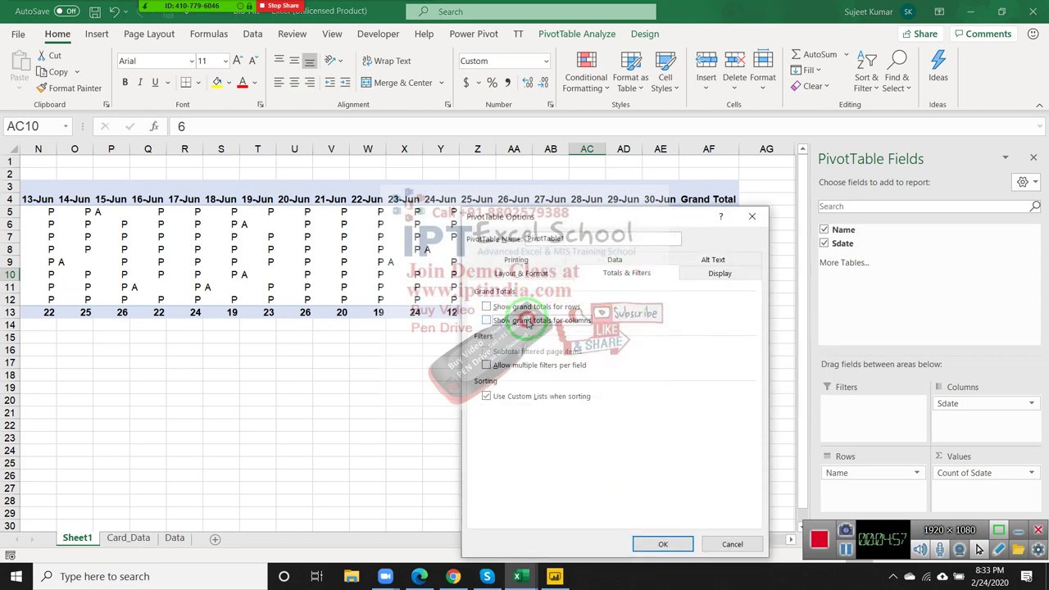
{"action": "left_click", "coordinate": [665, 545]}
{"action": "left_click", "coordinate": [670, 236]}
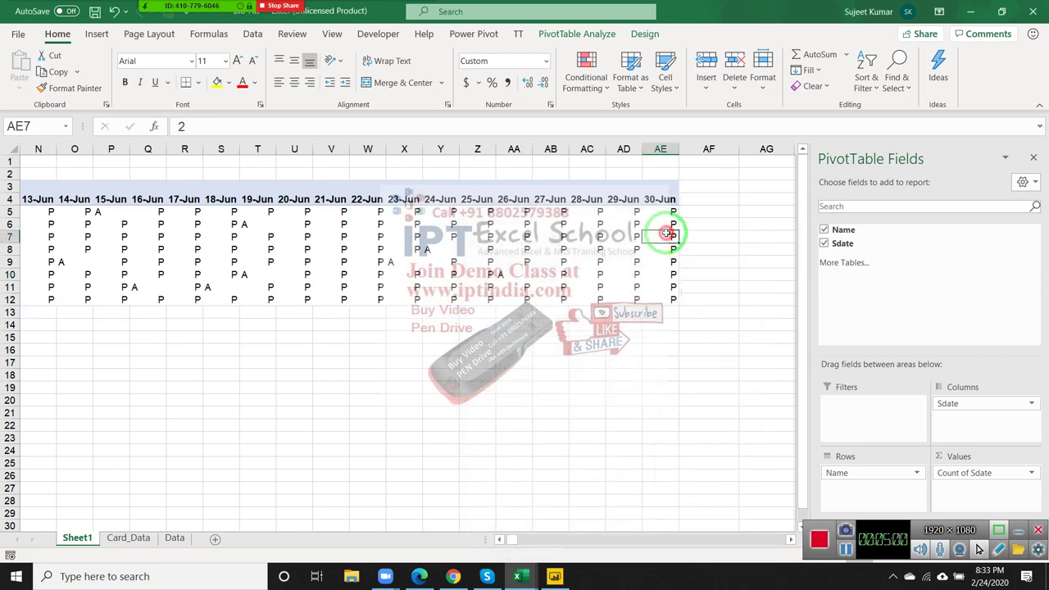
{"action": "left_click", "coordinate": [670, 215]}
Step: Return to the pivot's first column and close the PivotTable Fields pane
{"action": "key", "text": "Home"}
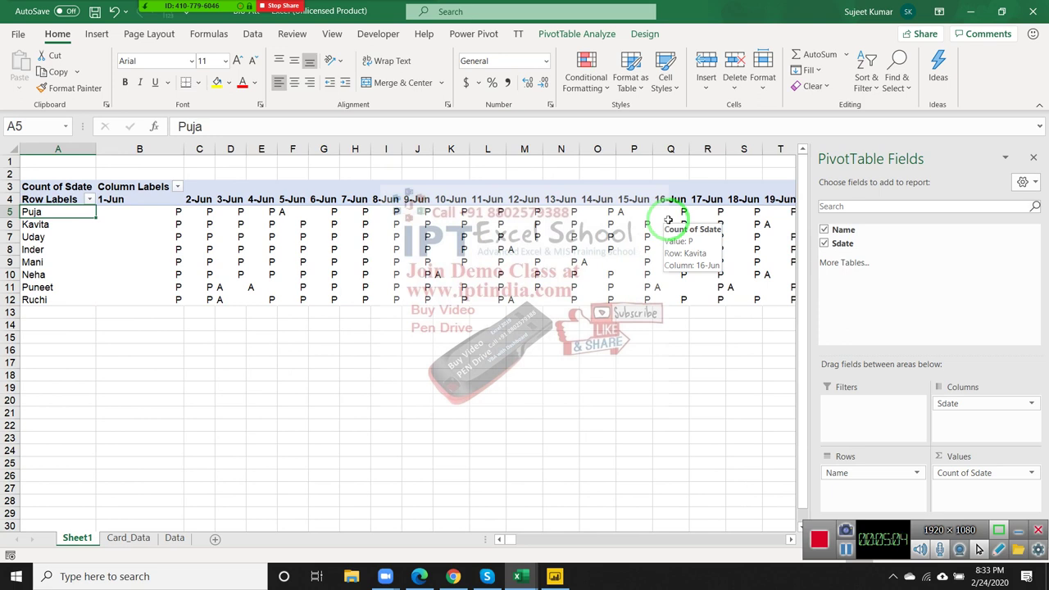
{"action": "left_click", "coordinate": [1034, 160]}
{"action": "left_click", "coordinate": [720, 237]}
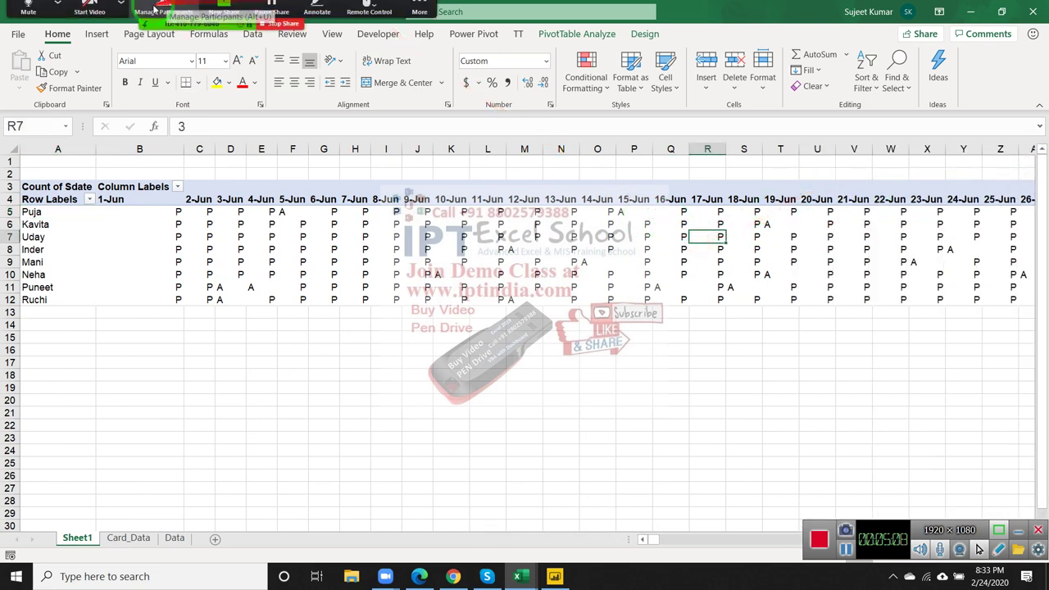
{"action": "left_click", "coordinate": [152, 15]}
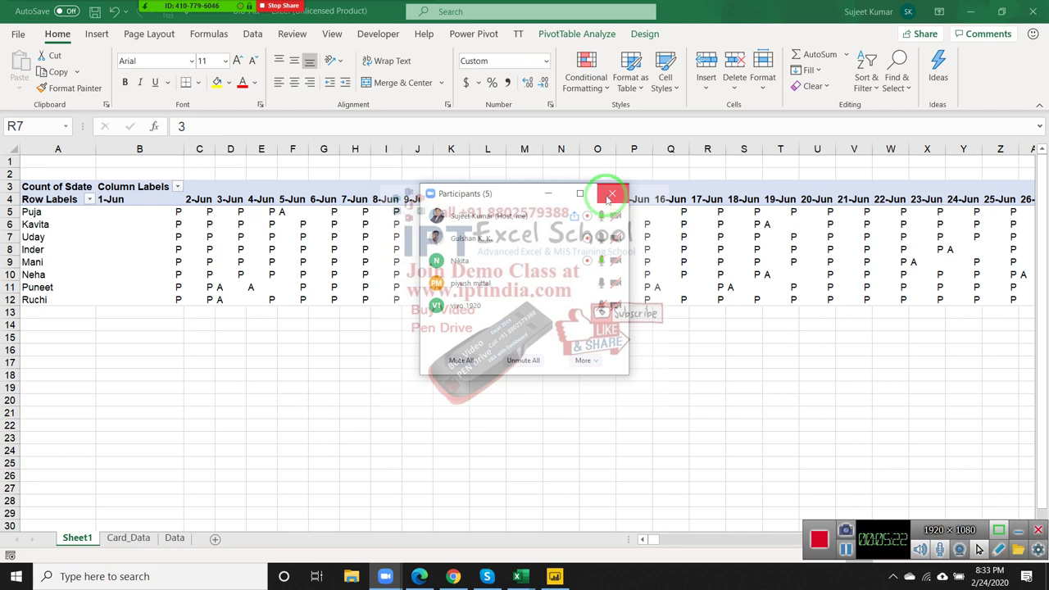
{"action": "left_click", "coordinate": [611, 197]}
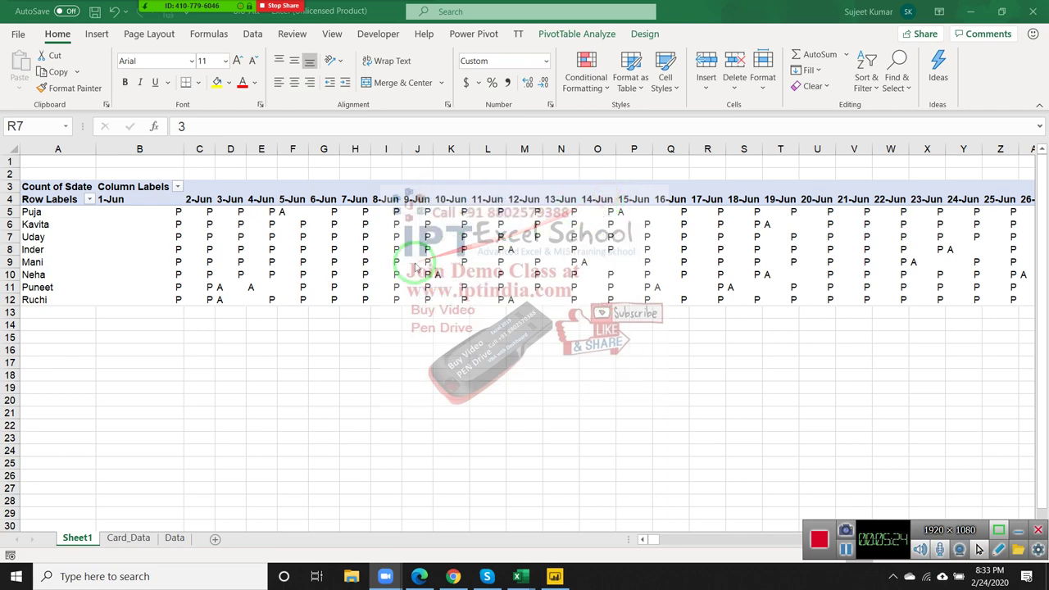
Step: Review the Card_Data, Data and Sheet1 sheets, inspecting the IN and OUT columns
{"action": "left_click", "coordinate": [354, 275]}
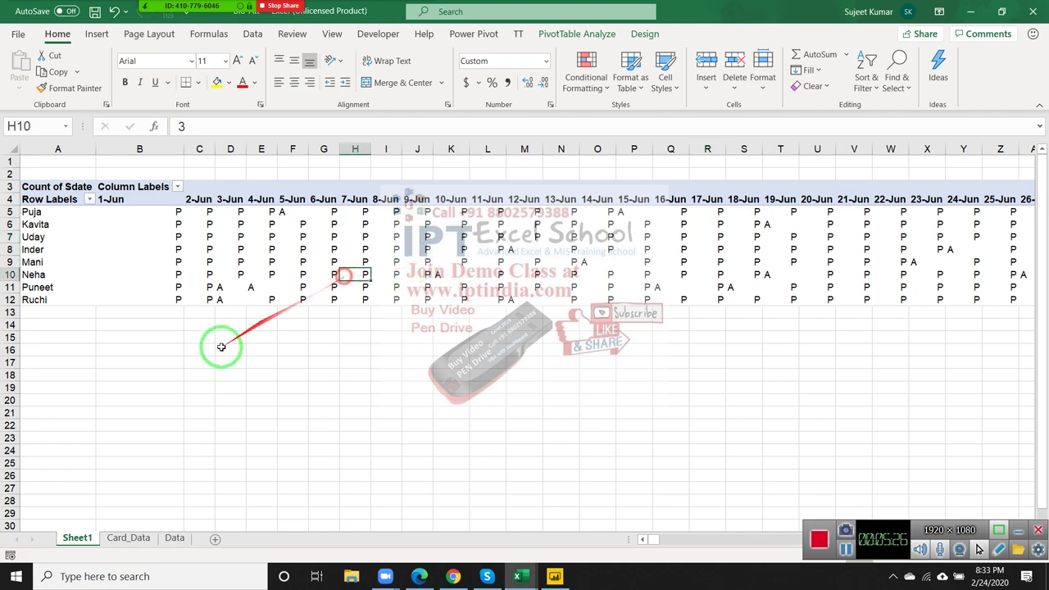
{"action": "left_click", "coordinate": [130, 539]}
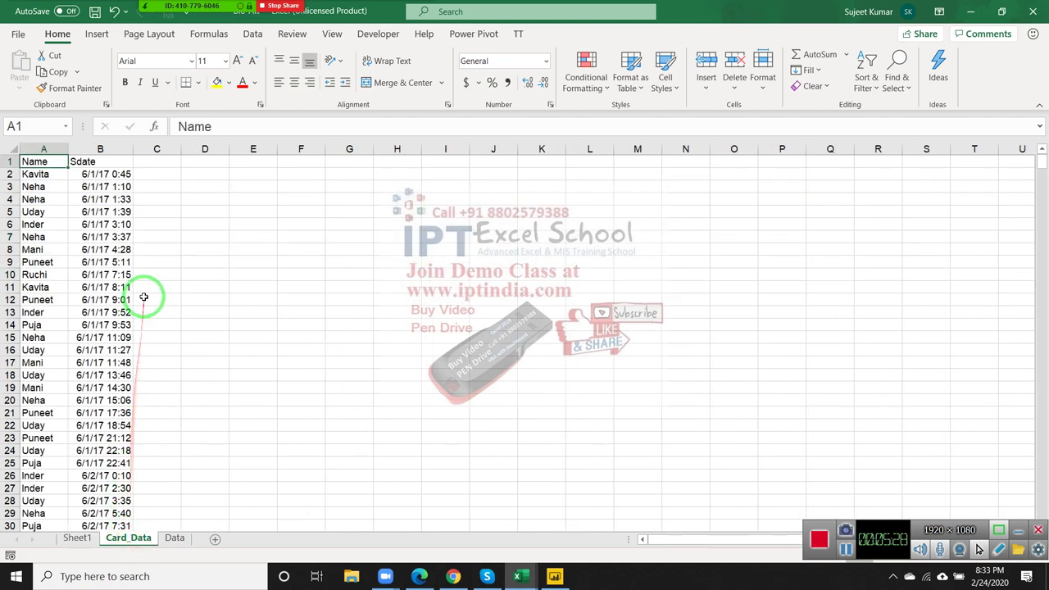
{"action": "left_click", "coordinate": [168, 538]}
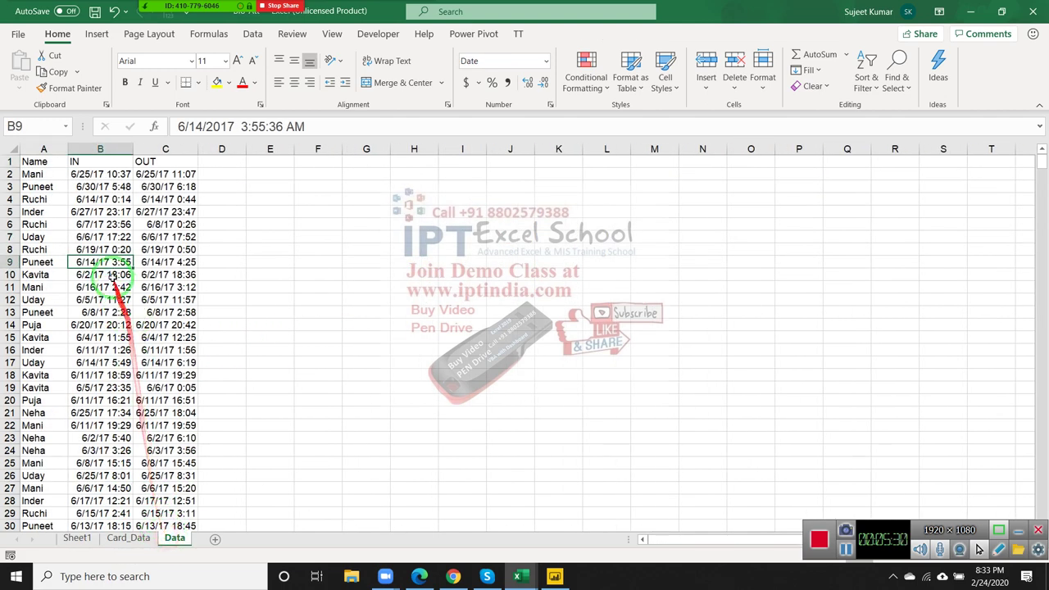
{"action": "left_click", "coordinate": [102, 274]}
{"action": "left_click", "coordinate": [100, 148]}
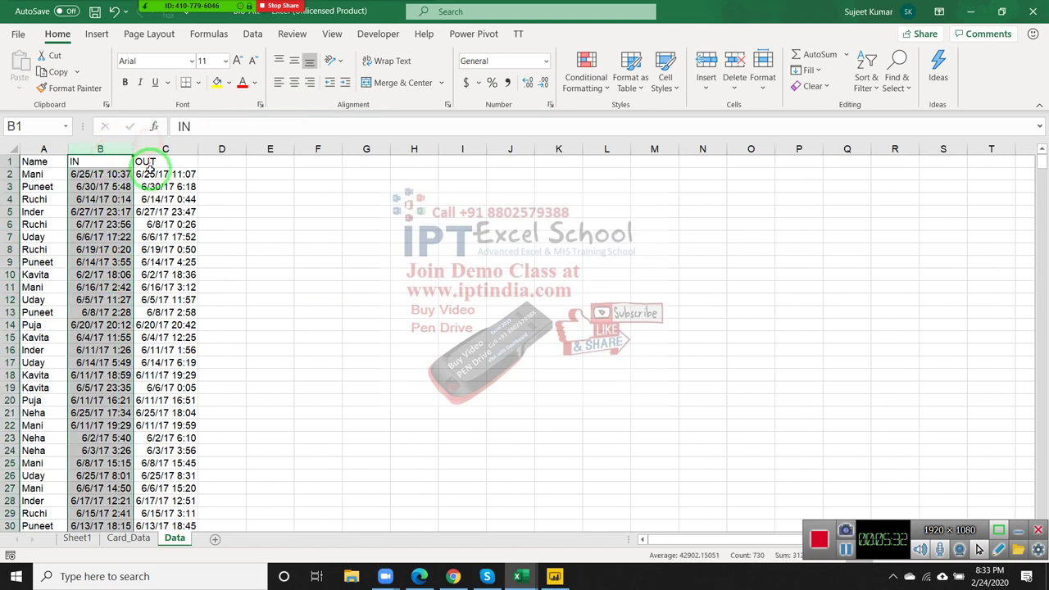
{"action": "left_click", "coordinate": [166, 149]}
{"action": "left_click", "coordinate": [80, 538]}
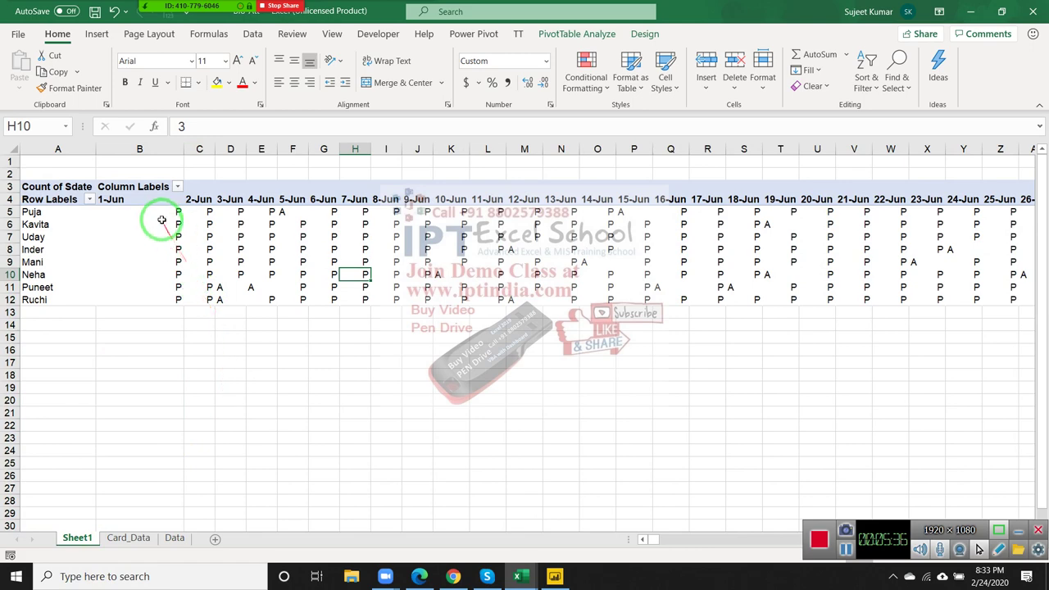
{"action": "left_click_drag", "start_coordinate": [160, 222], "coordinate": [333, 280]}
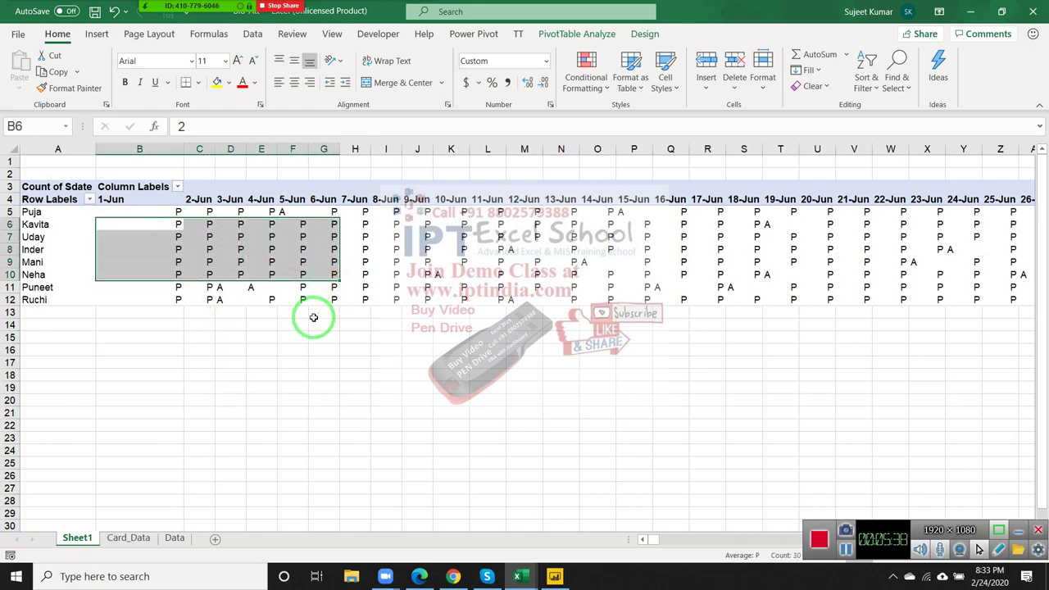
Step: On the Data sheet, select a cell inside the attendance records and go to the Insert ribbon
{"action": "left_click", "coordinate": [174, 538]}
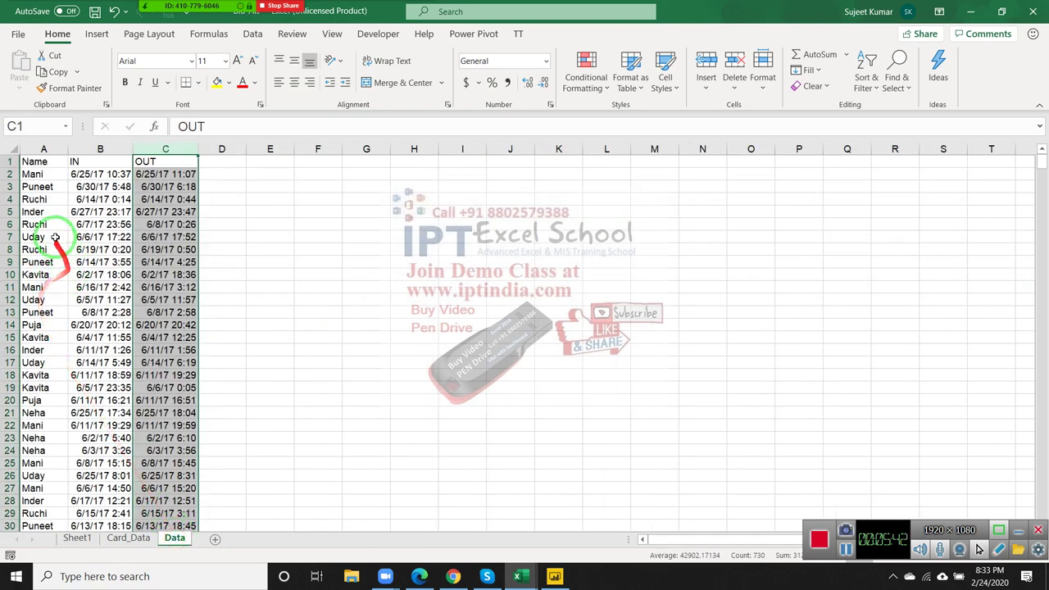
{"action": "left_click", "coordinate": [279, 209]}
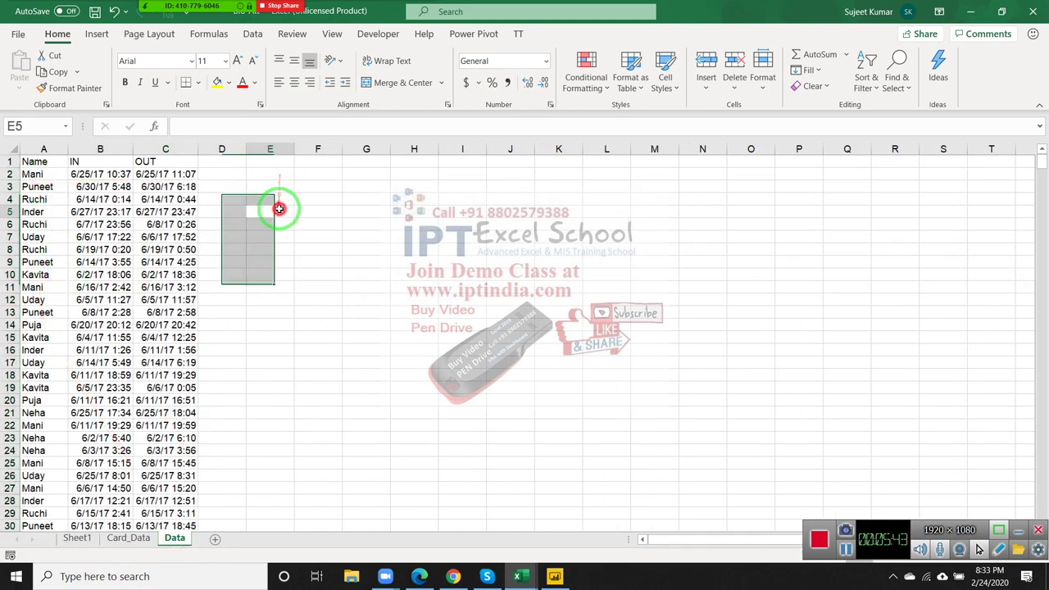
{"action": "left_click", "coordinate": [312, 172]}
{"action": "left_click", "coordinate": [313, 188]}
{"action": "left_click", "coordinate": [362, 189]}
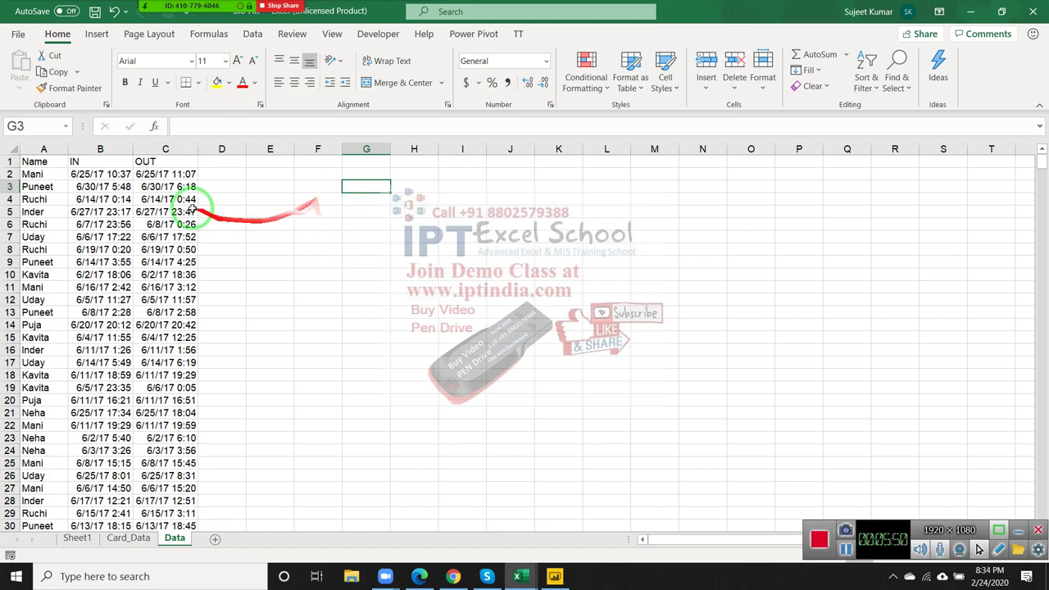
{"action": "left_click", "coordinate": [33, 174]}
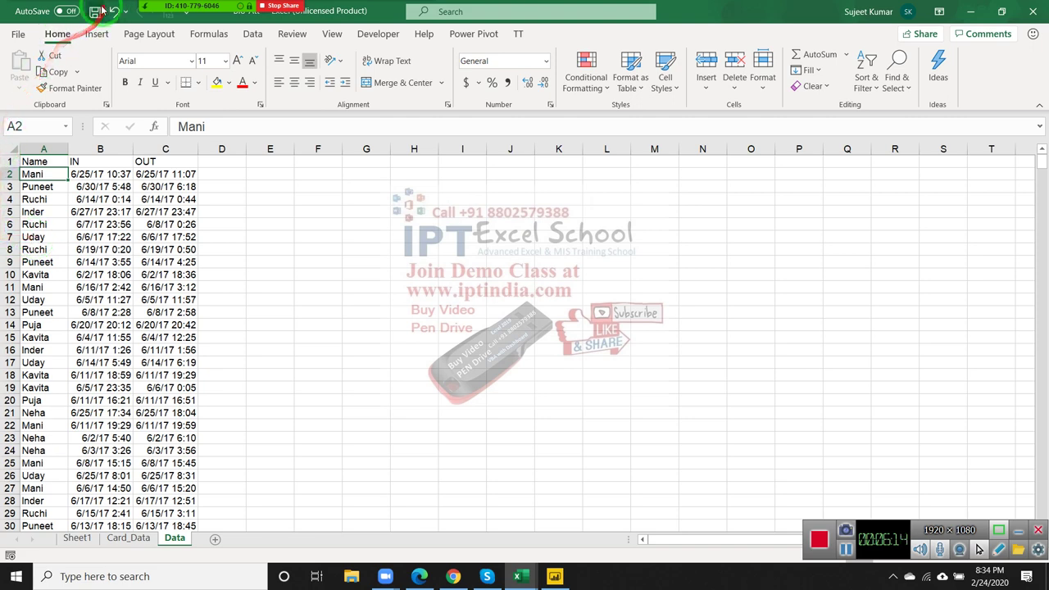
{"action": "left_click", "coordinate": [95, 37]}
Step: Create a PivotTable on a new sheet with Name in Rows and IN in Columns
{"action": "left_click", "coordinate": [25, 70]}
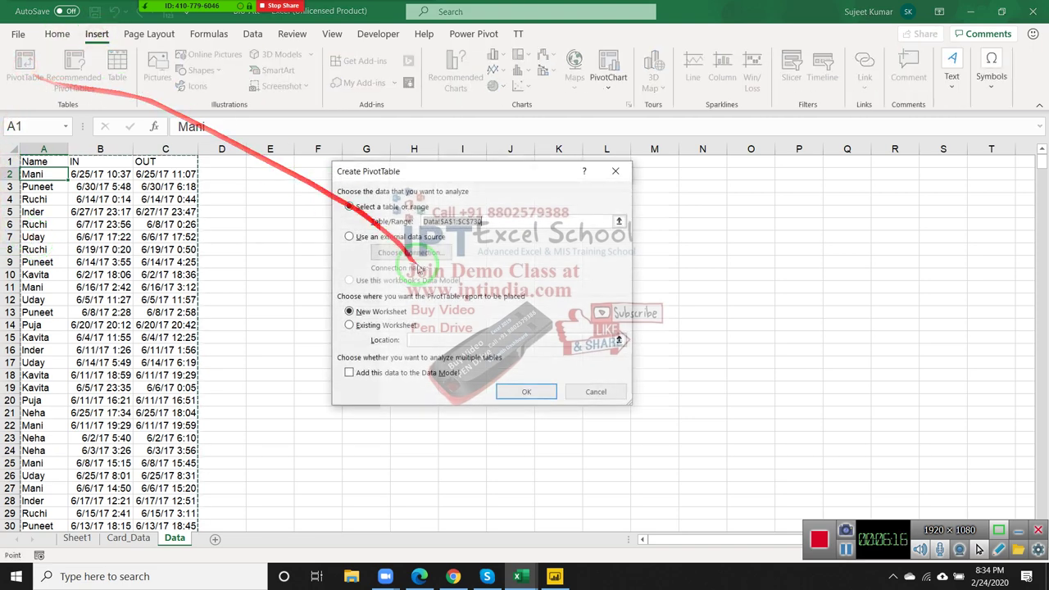
{"action": "left_click", "coordinate": [526, 391]}
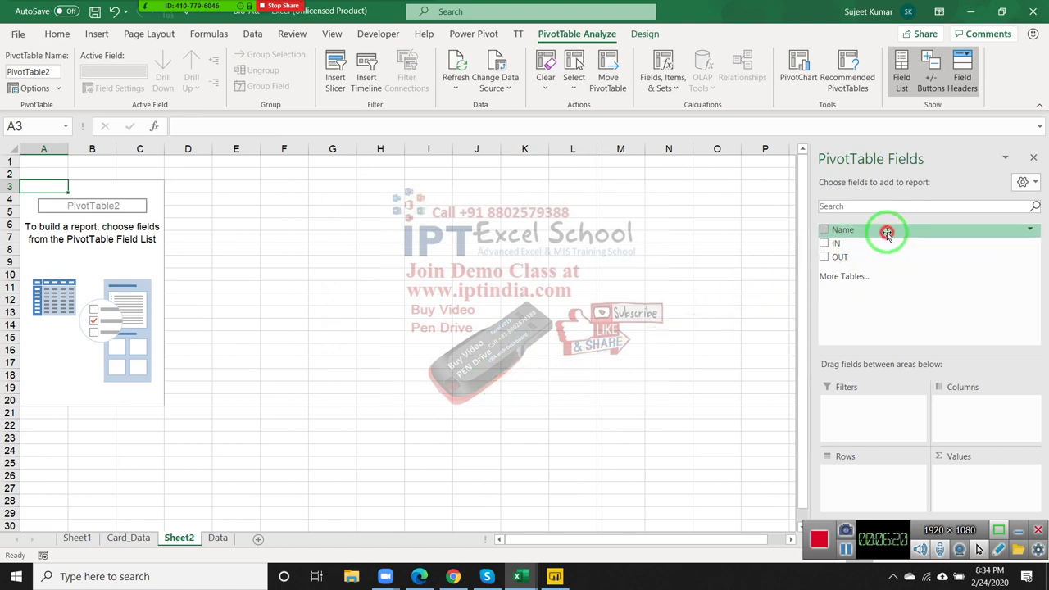
{"action": "mouse_move", "coordinate": [888, 232]}
{"action": "left_mouse_down"}
{"action": "mouse_move", "coordinate": [903, 447]}
{"action": "mouse_move", "coordinate": [888, 475]}
{"action": "left_mouse_up"}
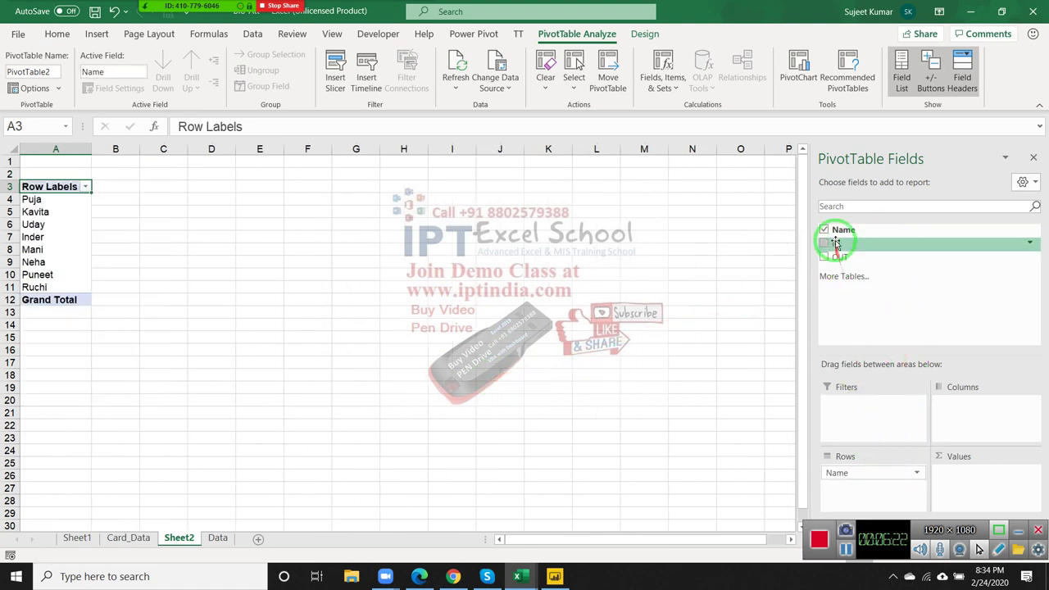
{"action": "mouse_move", "coordinate": [832, 244]}
{"action": "left_mouse_down"}
{"action": "mouse_move", "coordinate": [902, 288]}
{"action": "mouse_move", "coordinate": [960, 422]}
{"action": "left_mouse_up"}
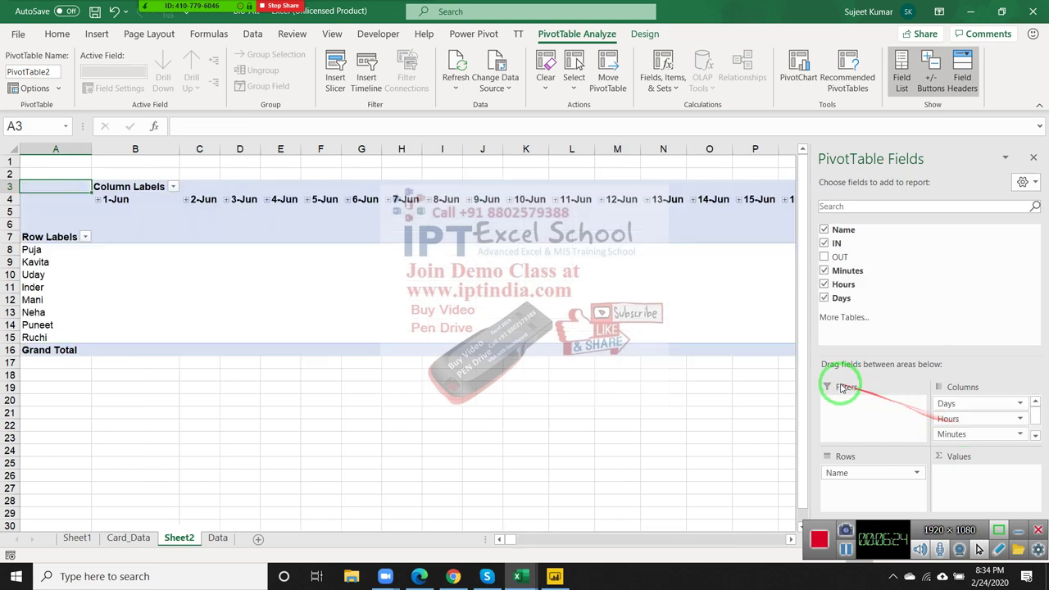
Step: Group the IN date headings by Days only, dropping seconds, minutes and hours
{"action": "left_click", "coordinate": [123, 205]}
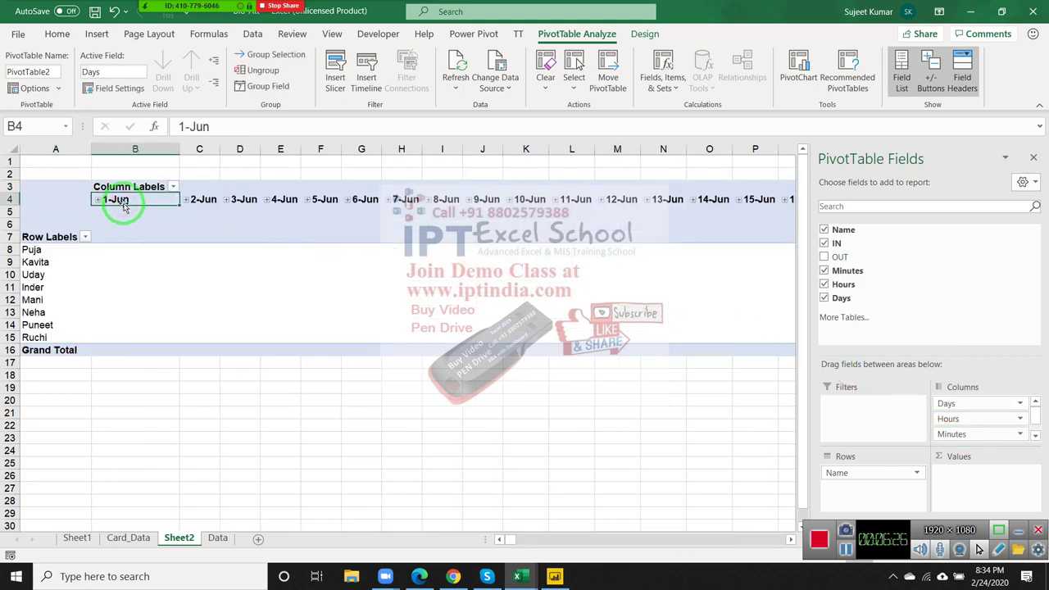
{"action": "right_click", "coordinate": [123, 202]}
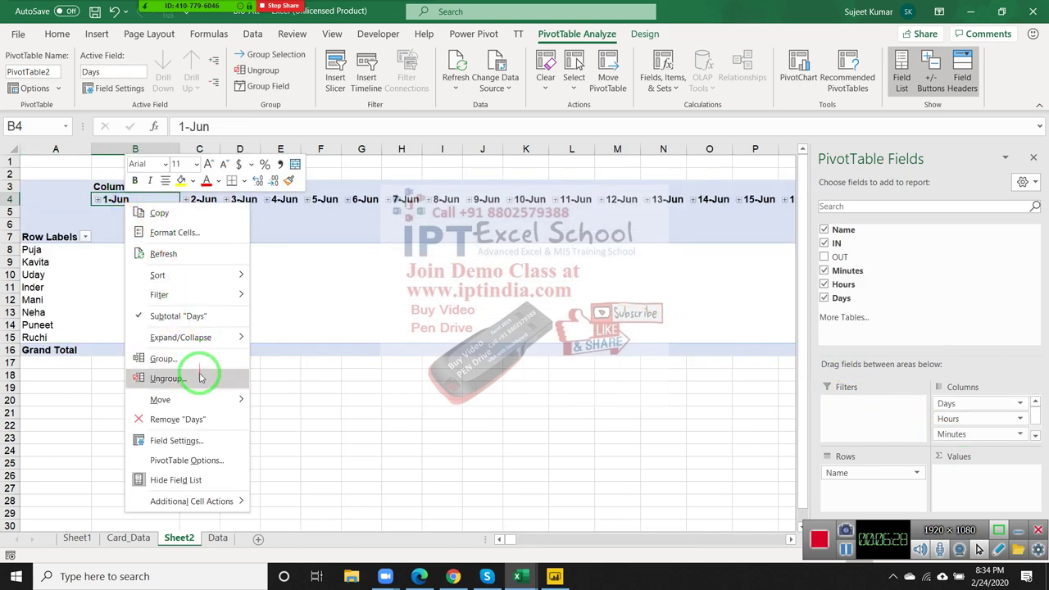
{"action": "left_click", "coordinate": [198, 361]}
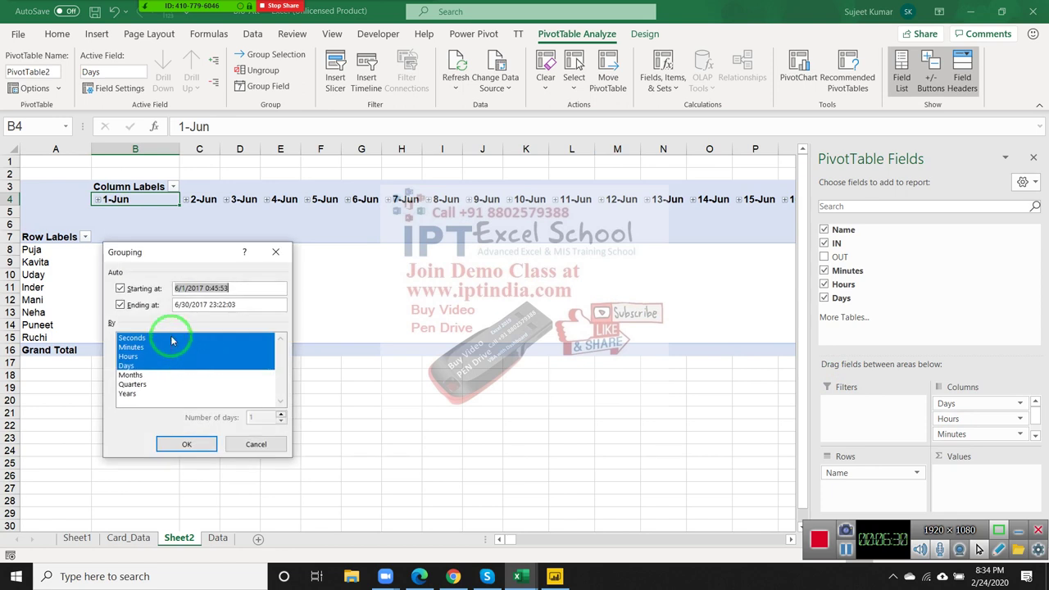
{"action": "left_click", "coordinate": [171, 338]}
{"action": "left_click", "coordinate": [172, 346]}
{"action": "left_click", "coordinate": [172, 356]}
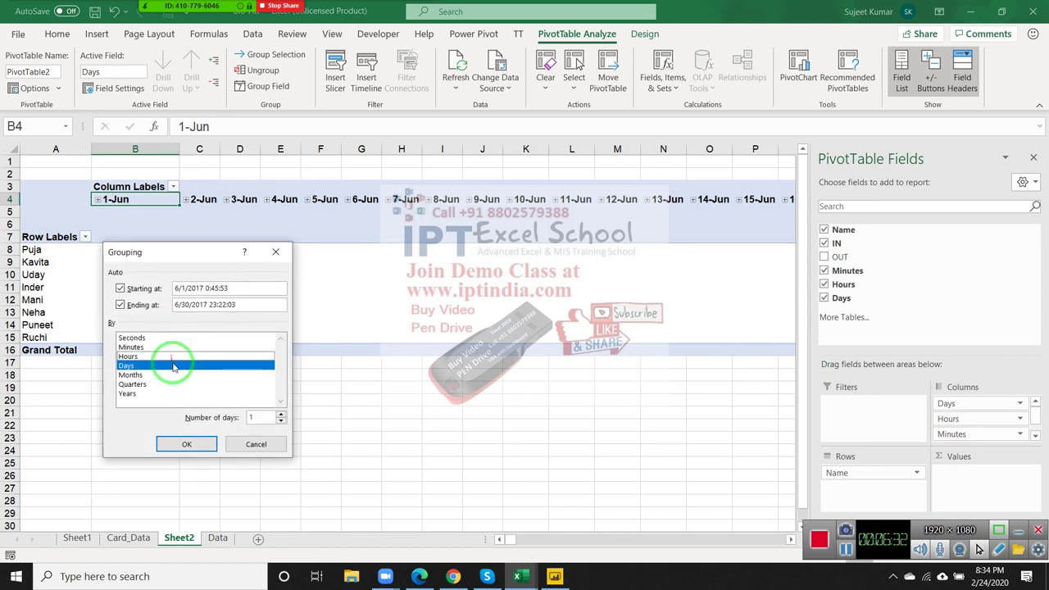
{"action": "left_click", "coordinate": [212, 447]}
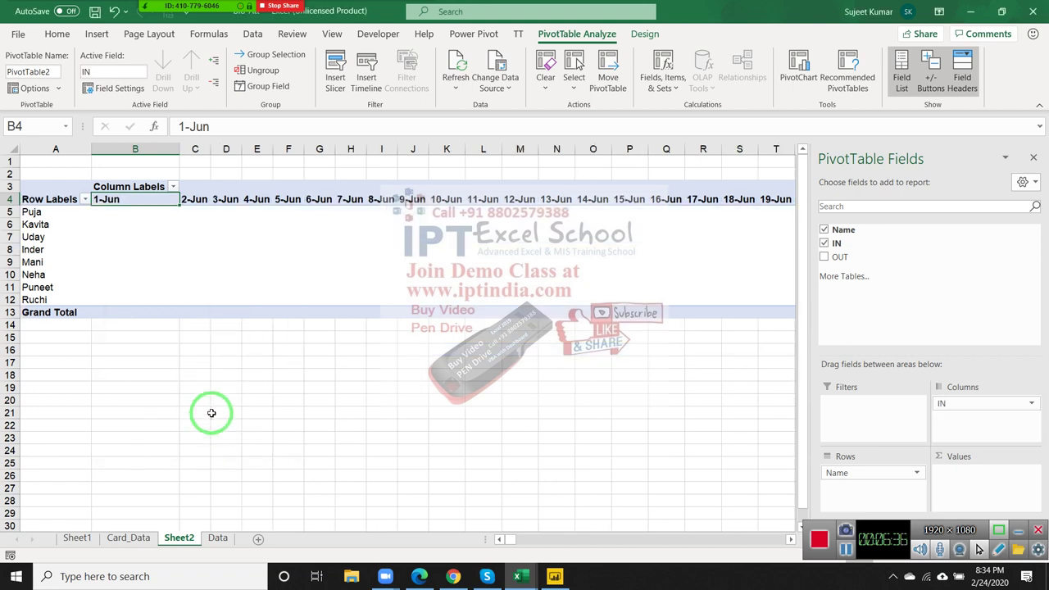
Step: Add IN and OUT to Values and summarize IN by Min
{"action": "left_click_drag", "start_coordinate": [836, 243], "coordinate": [970, 478]}
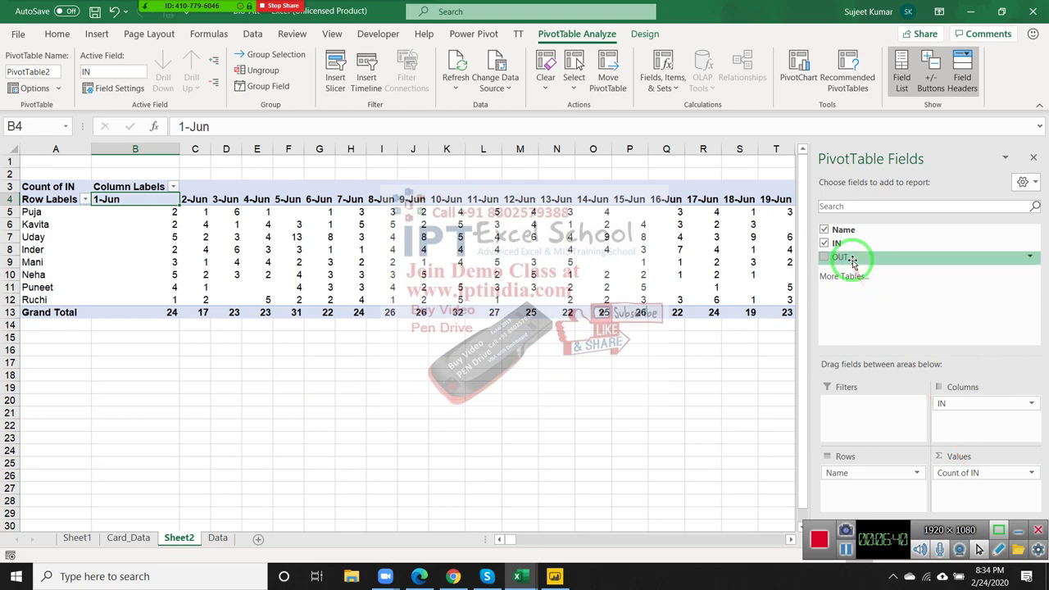
{"action": "left_click_drag", "start_coordinate": [839, 256], "coordinate": [965, 489]}
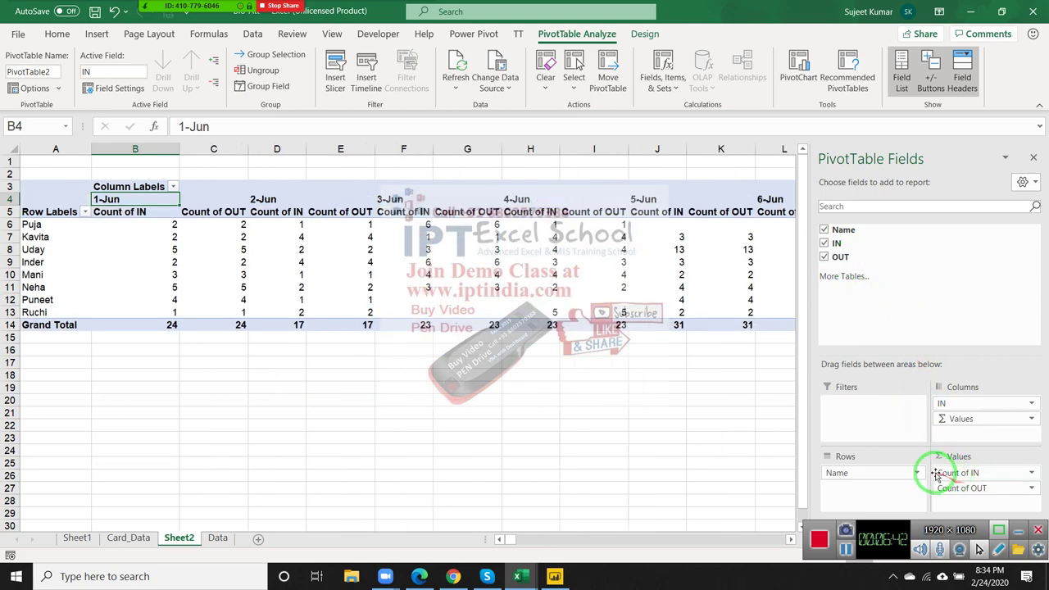
{"action": "left_click", "coordinate": [121, 210]}
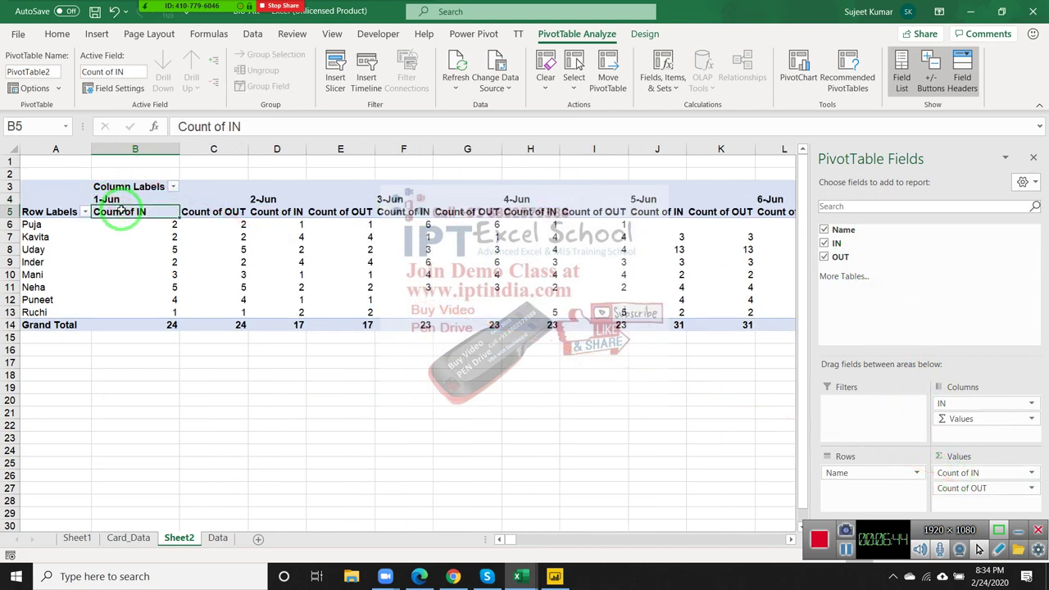
{"action": "left_click", "coordinate": [1027, 473]}
{"action": "left_click", "coordinate": [1013, 456]}
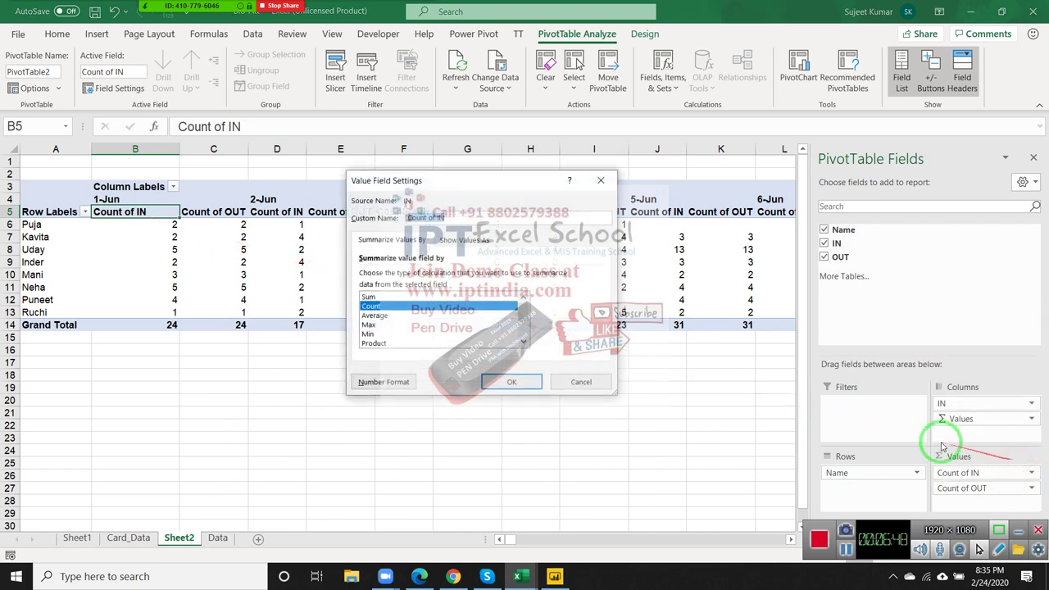
{"action": "left_click", "coordinate": [377, 335]}
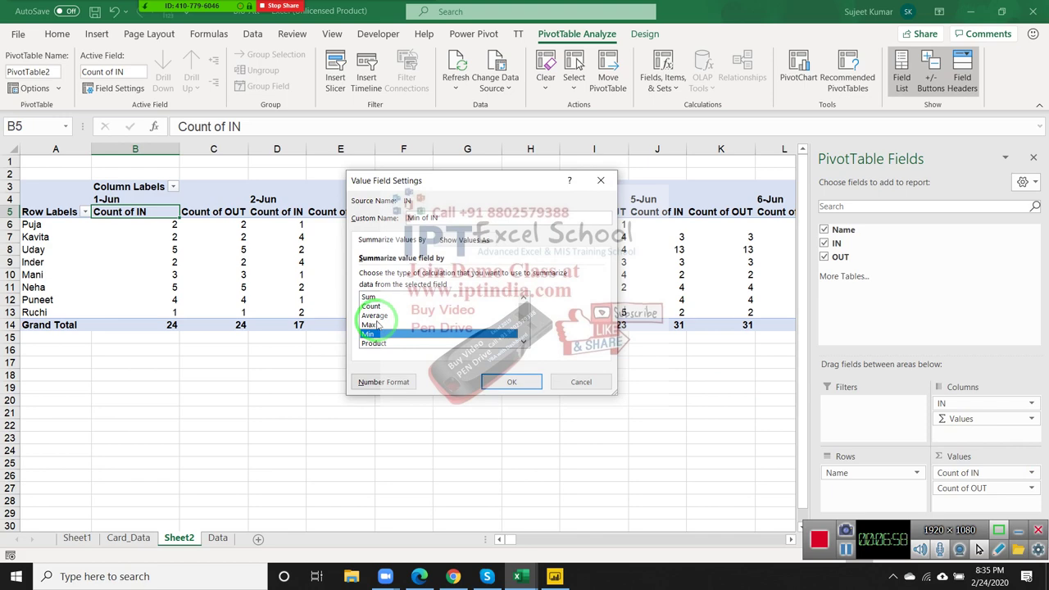
{"action": "left_click", "coordinate": [517, 387]}
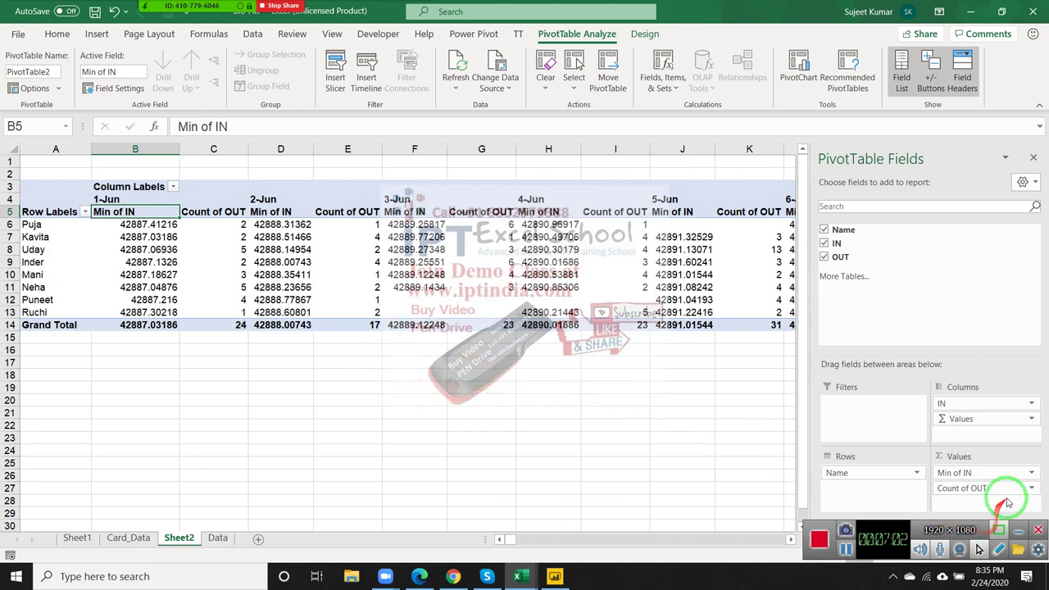
Step: Change the OUT value summary from Count to Max
{"action": "left_click", "coordinate": [1030, 489]}
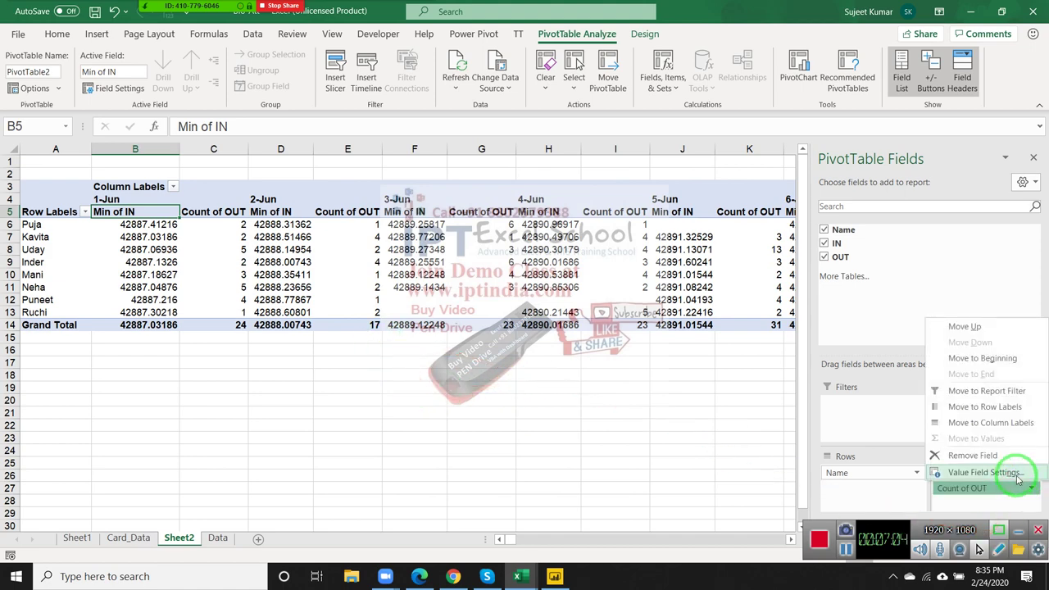
{"action": "left_click", "coordinate": [1004, 475]}
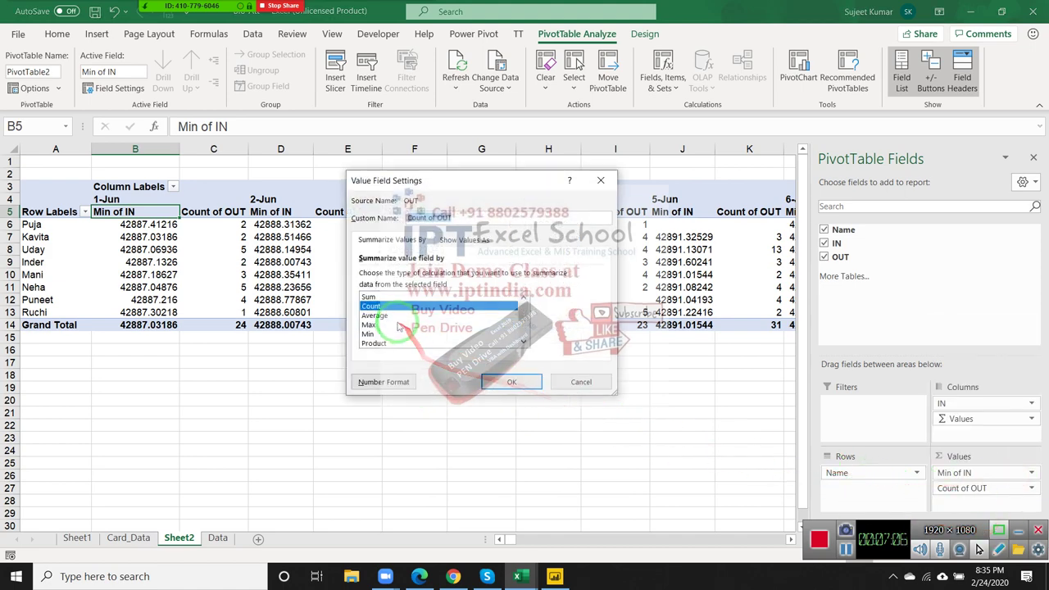
{"action": "left_click", "coordinate": [372, 325]}
{"action": "left_click", "coordinate": [508, 382]}
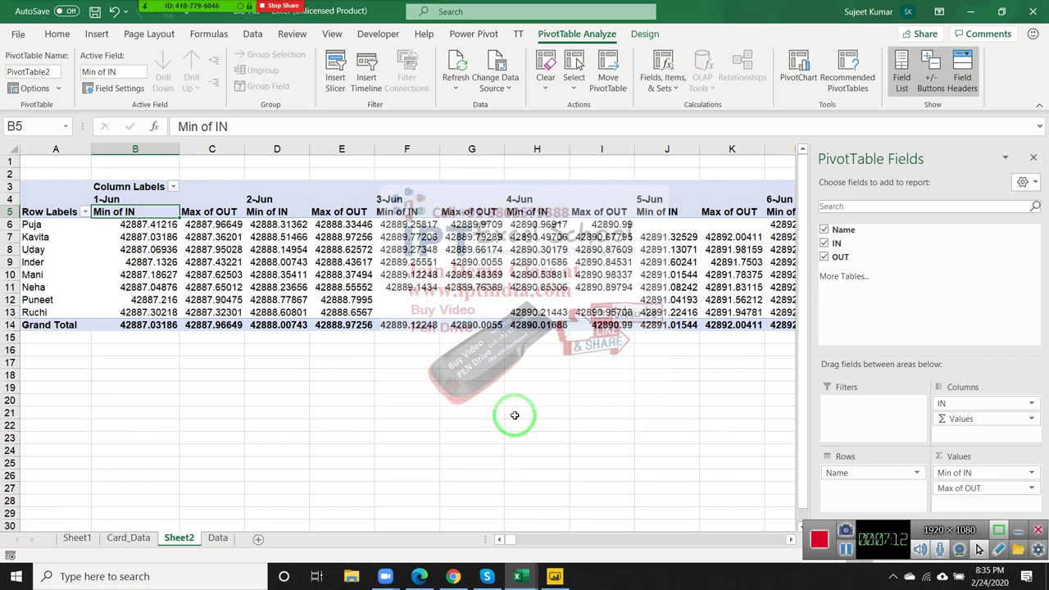
Step: Rename the Min of IN and Max of OUT value headers to 'IN' and 'Out'
{"action": "type", "text": "IN"}
{"action": "key", "text": "Return"}
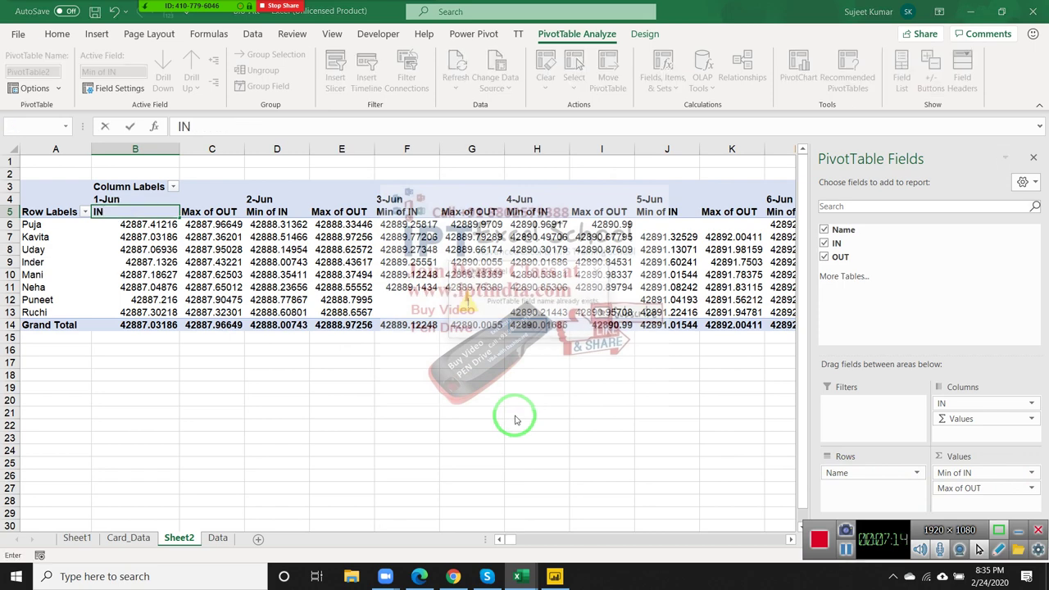
{"action": "key", "text": "Return"}
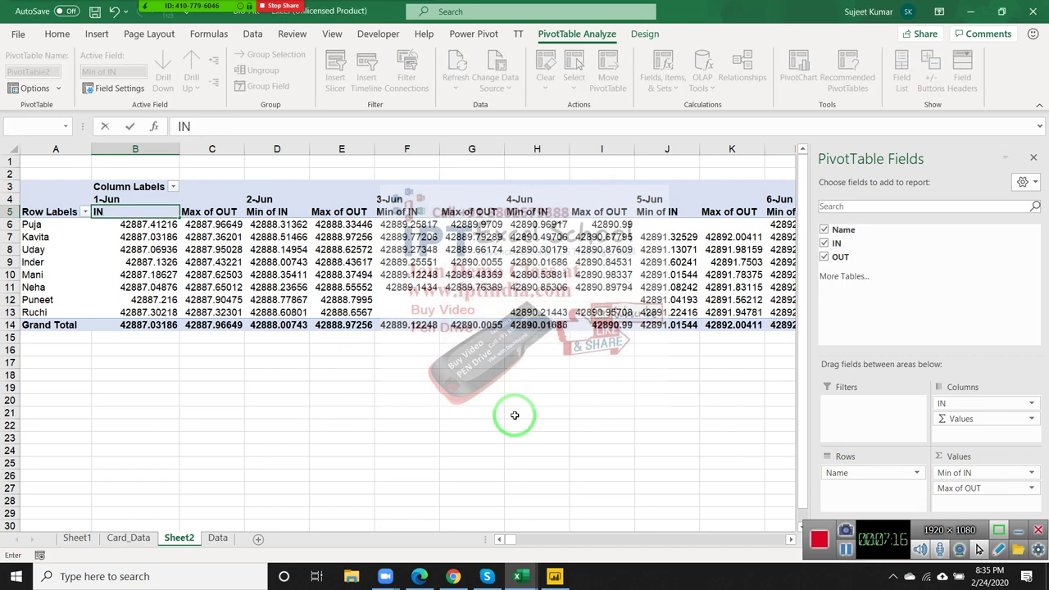
{"action": "key", "text": "Return"}
{"action": "key", "text": "Up"}
{"action": "key", "text": "Right"}
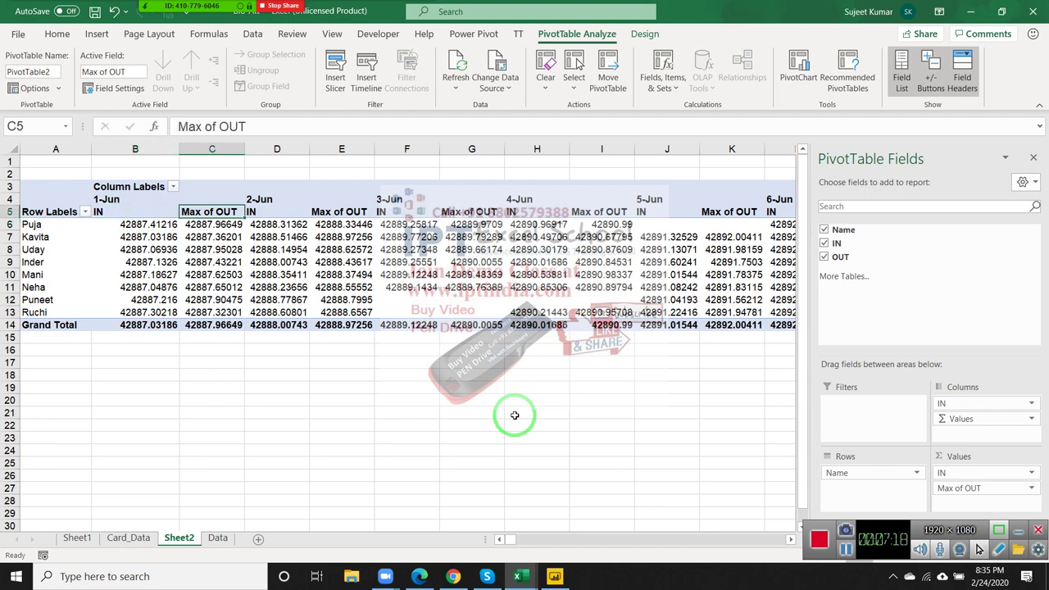
{"action": "type", "text": "Out"}
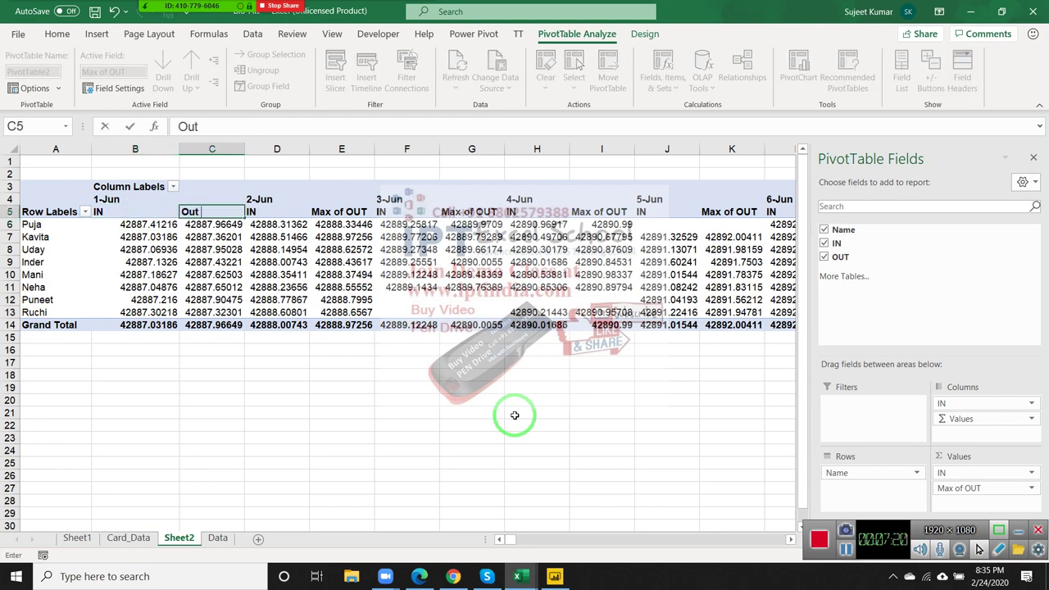
{"action": "key", "text": "Return"}
Step: Select the pivot value cells B6:BJ13 and apply the h:mm AM/PM time format
{"action": "key", "text": "Up"}
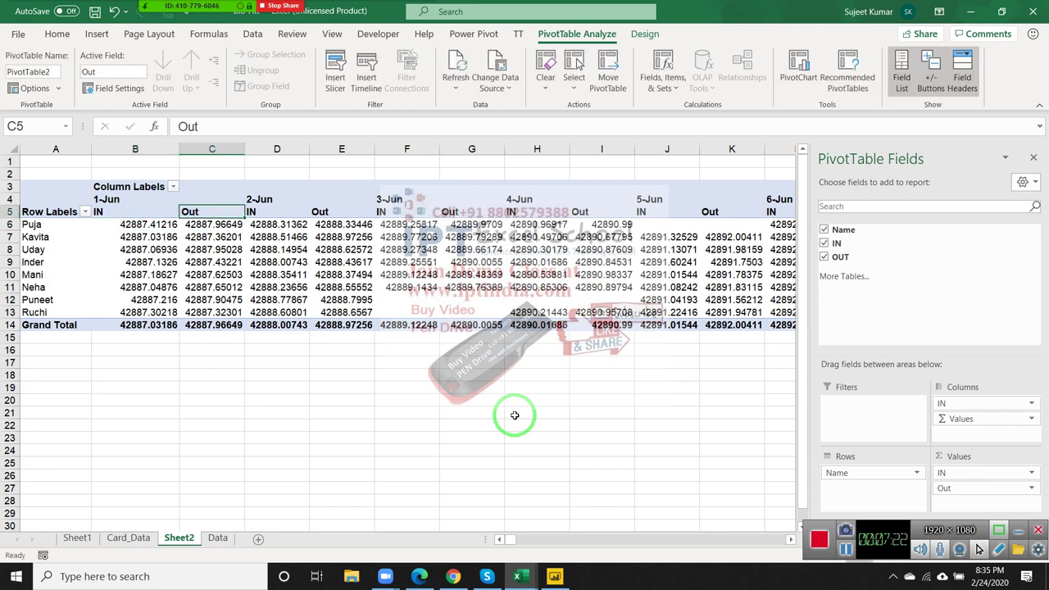
{"action": "key", "text": "Down"}
{"action": "key", "text": "Left"}
{"action": "key", "text": "shift+Right"}
{"action": "key", "text": "shift+Right"}
{"action": "key", "text": "shift+Right"}
{"action": "key", "text": "shift+Right"}
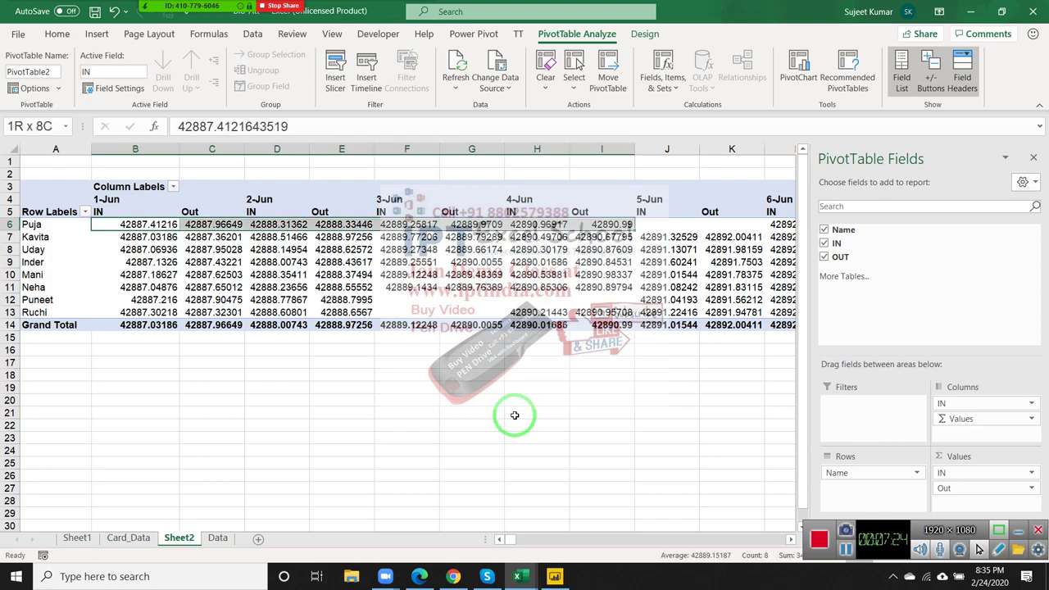
{"action": "key", "text": "shift+Right"}
{"action": "key", "text": "shift+Right"}
{"action": "key", "text": "shift+Right"}
{"action": "key", "text": "shift+Right"}
{"action": "key", "text": "shift+Right"}
{"action": "key", "text": "shift+Right"}
{"action": "key", "text": "shift+Right"}
{"action": "key", "text": "shift+Right"}
{"action": "key", "text": "ctrl+shift+Right"}
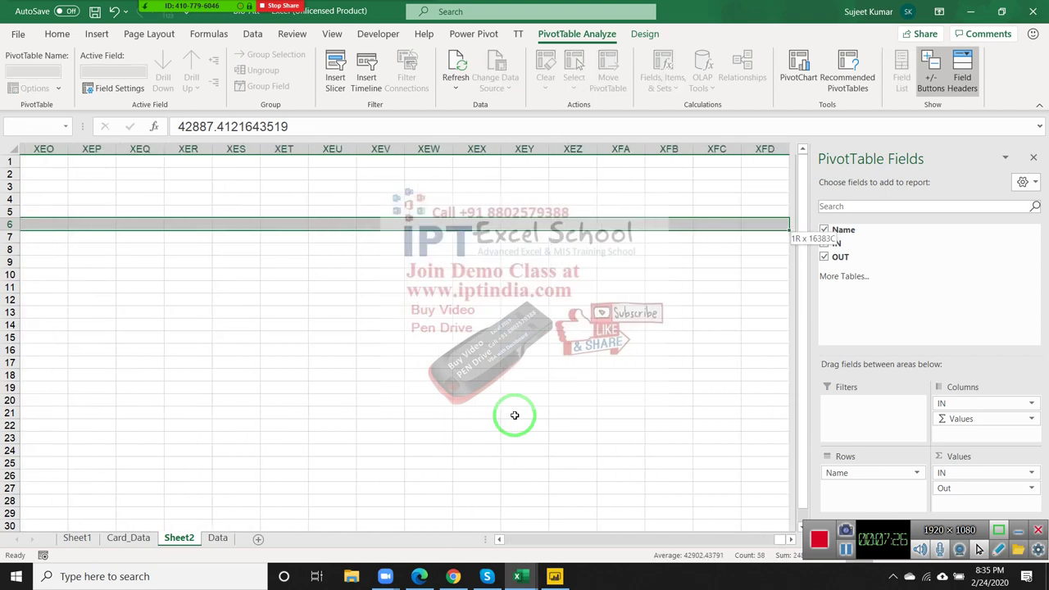
{"action": "key", "text": "ctrl+shift+Left"}
{"action": "key", "text": "shift+Left"}
{"action": "key", "text": "shift+Down"}
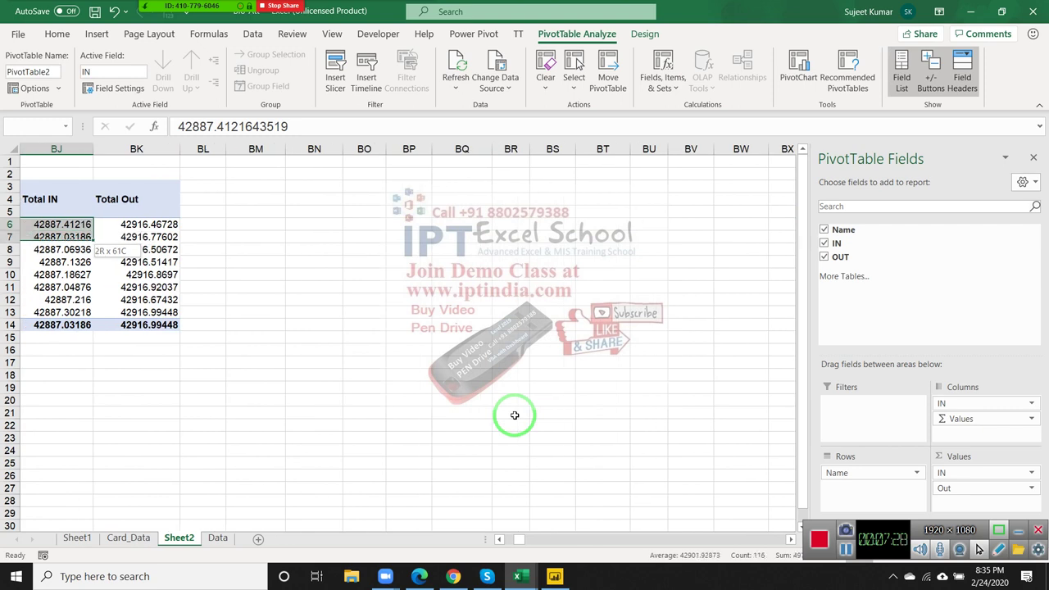
{"action": "key", "text": "shift+Down"}
{"action": "key", "text": "shift+Down"}
{"action": "key", "text": "shift+Down"}
{"action": "key", "text": "shift+Down"}
{"action": "key", "text": "shift+Down"}
{"action": "key", "text": "shift+Down"}
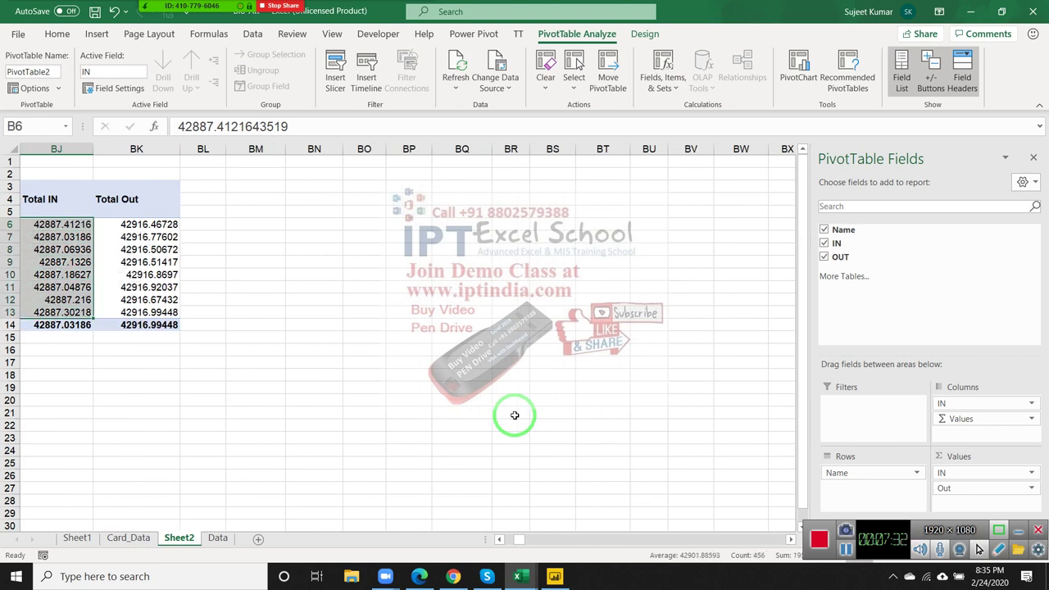
{"action": "key", "text": "ctrl+shift+2"}
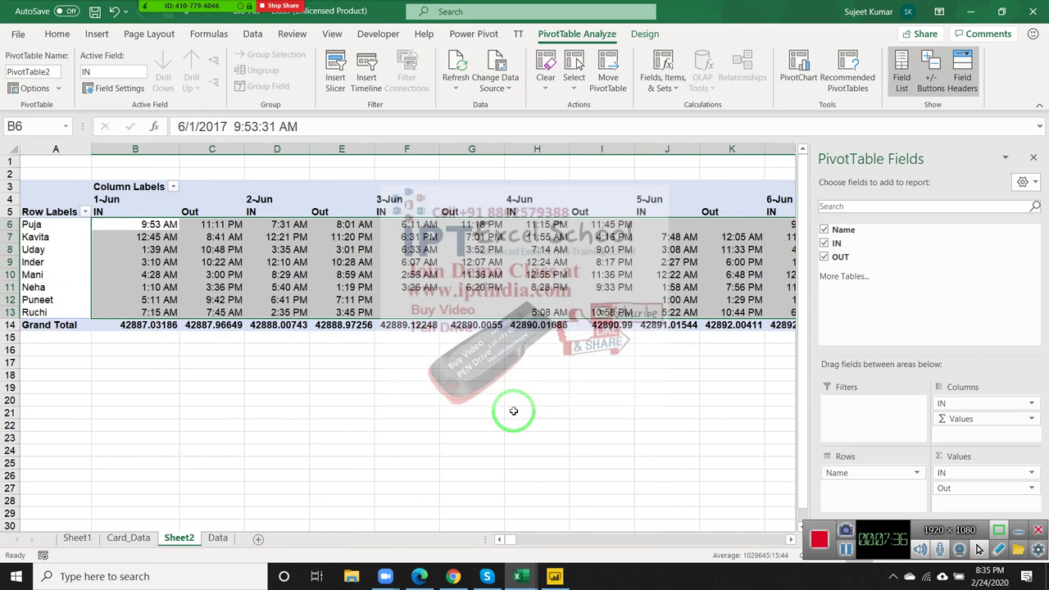
{"action": "left_click_drag", "start_coordinate": [464, 431], "coordinate": [350, 306]}
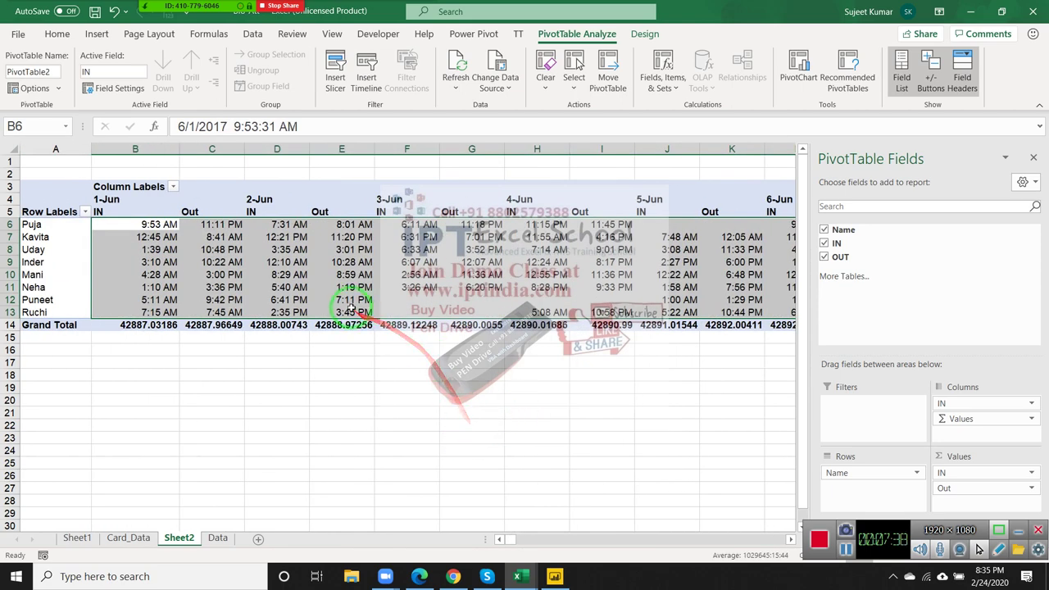
{"action": "left_click", "coordinate": [351, 304]}
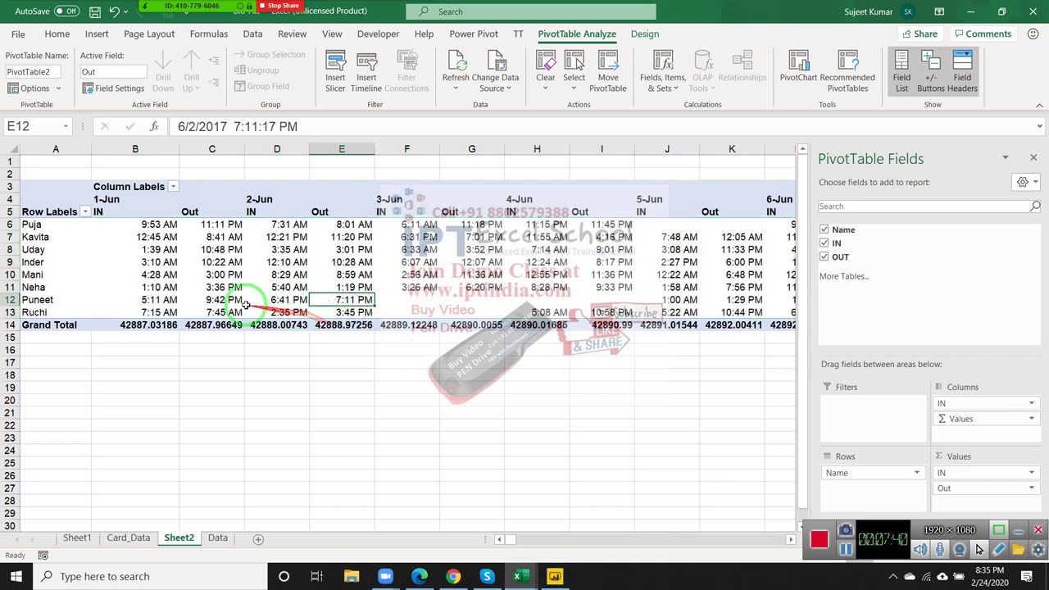
Step: Turn off both row and column grand totals in PivotTable Options' Totals & Filters
{"action": "right_click", "coordinate": [230, 279]}
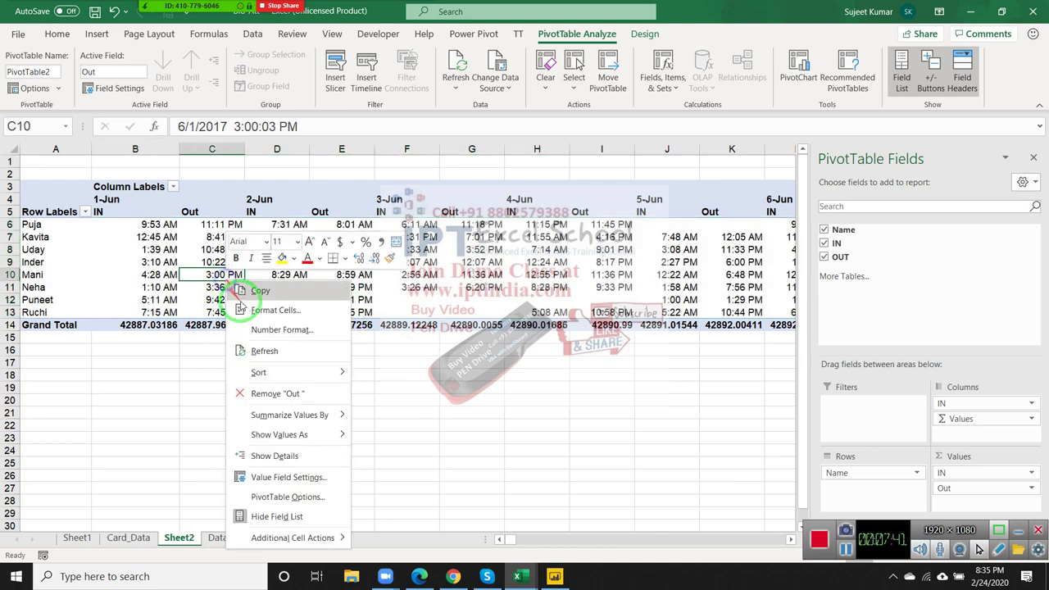
{"action": "left_click", "coordinate": [275, 492]}
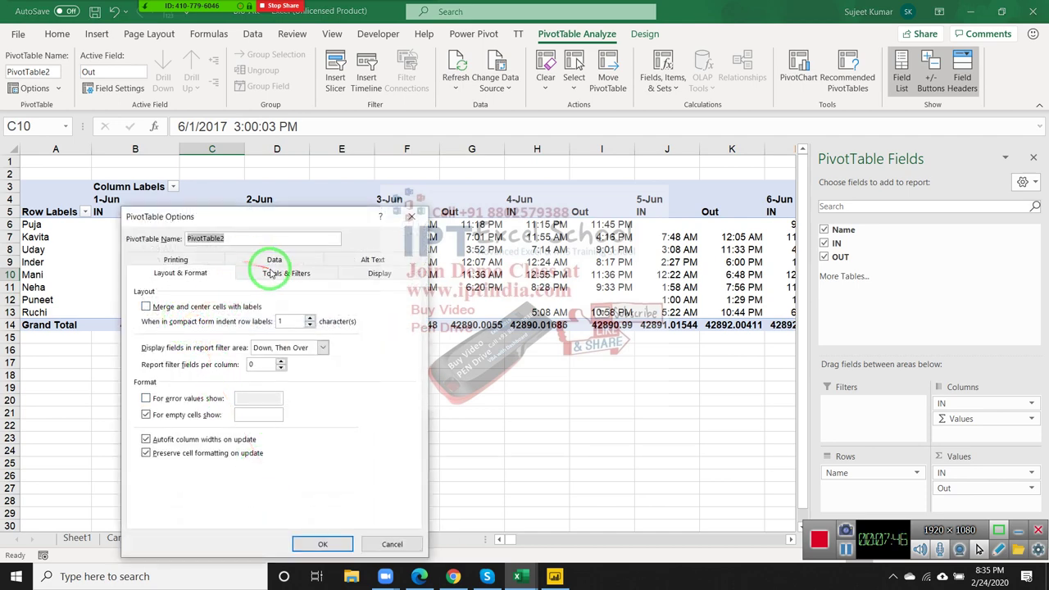
{"action": "left_click", "coordinate": [271, 274]}
{"action": "left_click", "coordinate": [193, 307]}
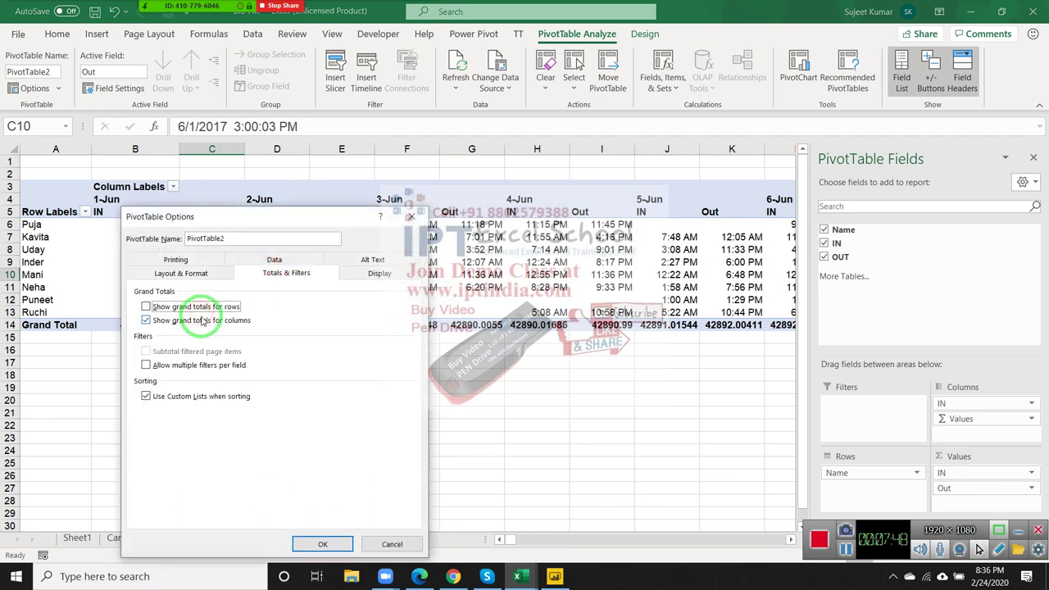
{"action": "left_click", "coordinate": [202, 320]}
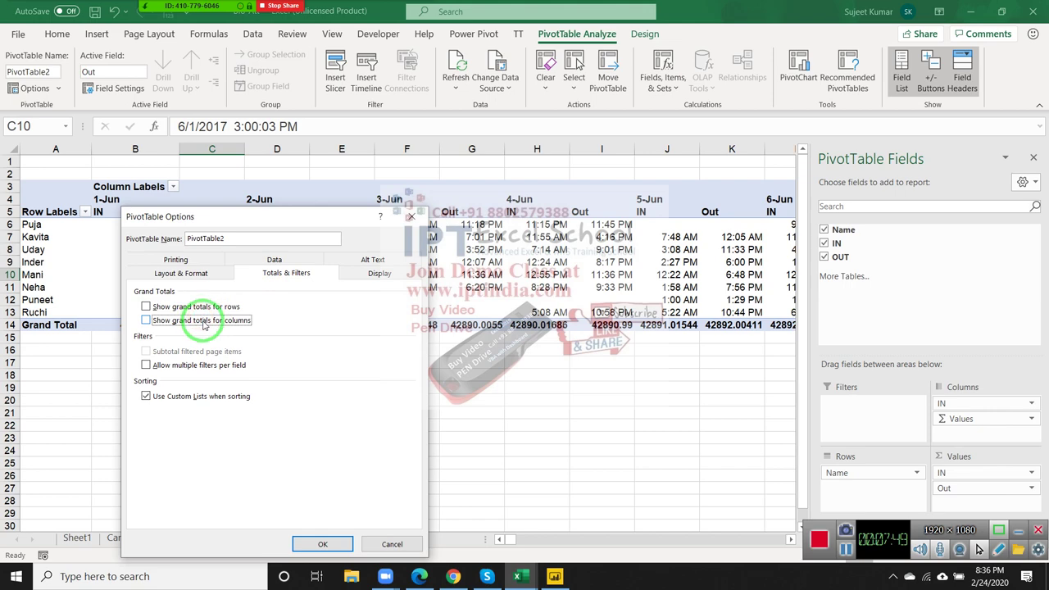
{"action": "left_click", "coordinate": [316, 543]}
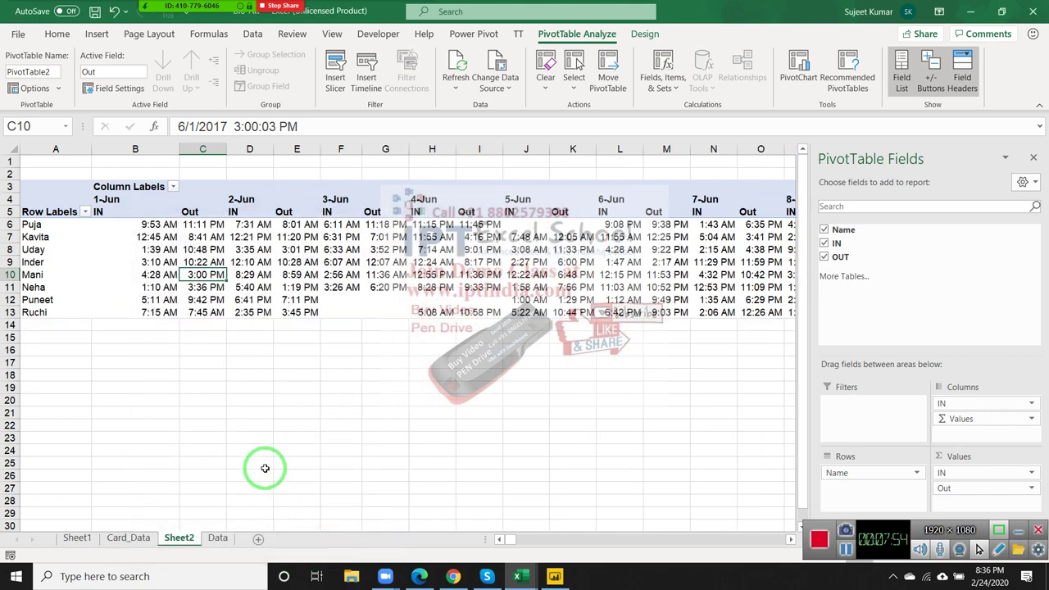
{"action": "left_click", "coordinate": [175, 233]}
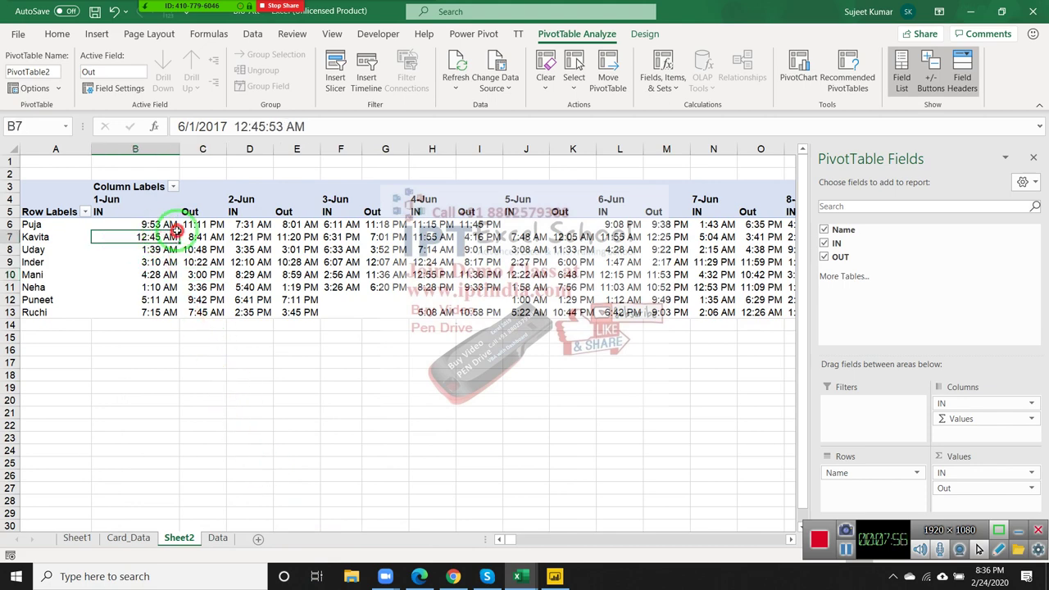
{"action": "left_click_drag", "start_coordinate": [175, 230], "coordinate": [187, 225]}
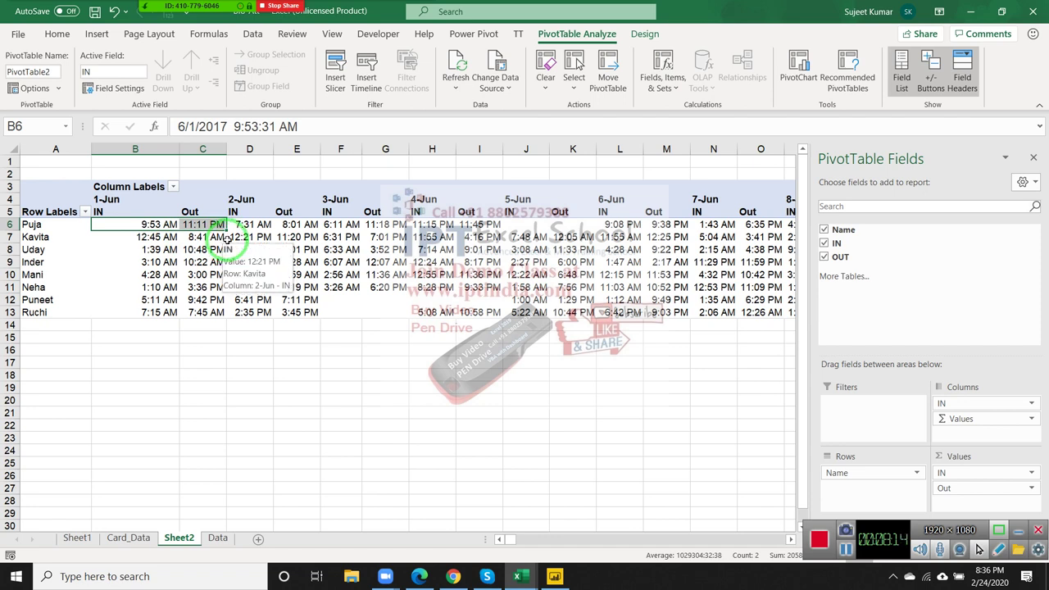
Step: Rename the Row Labels header in A5 to 'Name'
{"action": "left_click", "coordinate": [160, 253]}
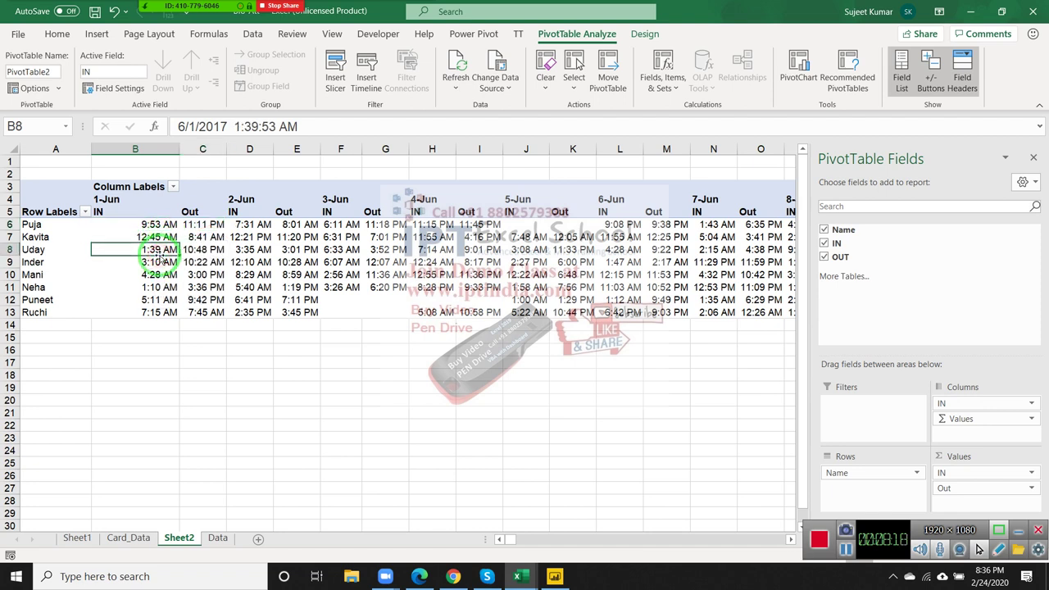
{"action": "left_click", "coordinate": [57, 204]}
{"action": "left_click", "coordinate": [57, 210]}
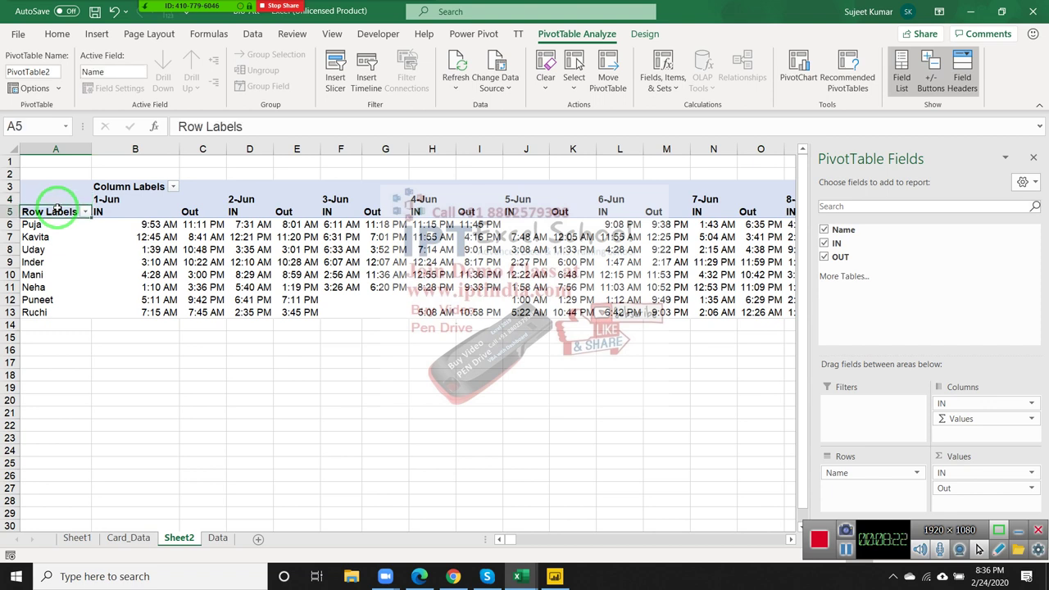
{"action": "type", "text": "Name"}
{"action": "key", "text": "Return"}
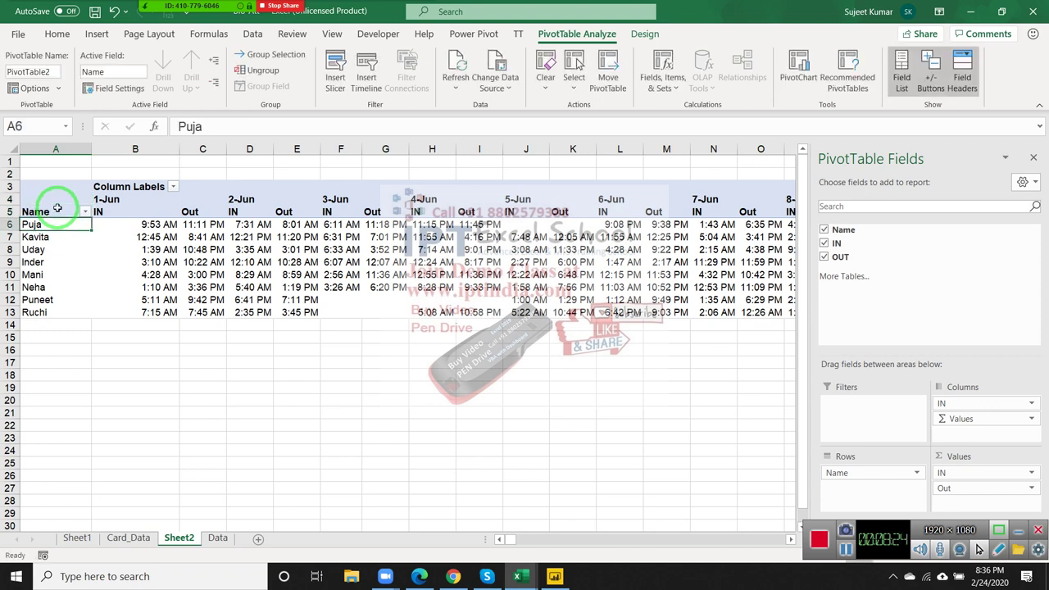
{"action": "left_click", "coordinate": [57, 208]}
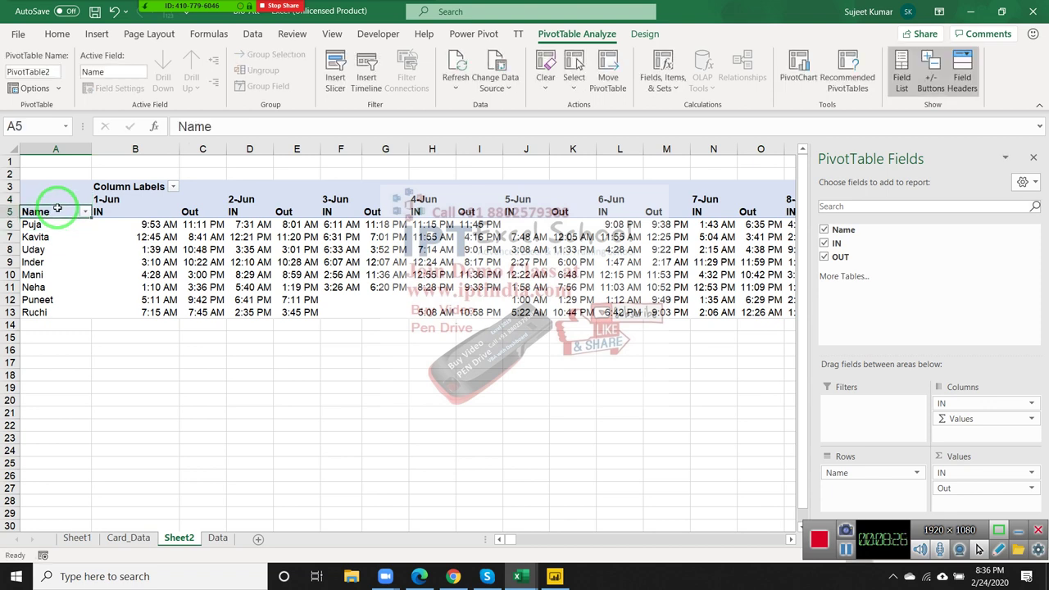
{"action": "key", "text": "Up"}
{"action": "key", "text": "Right"}
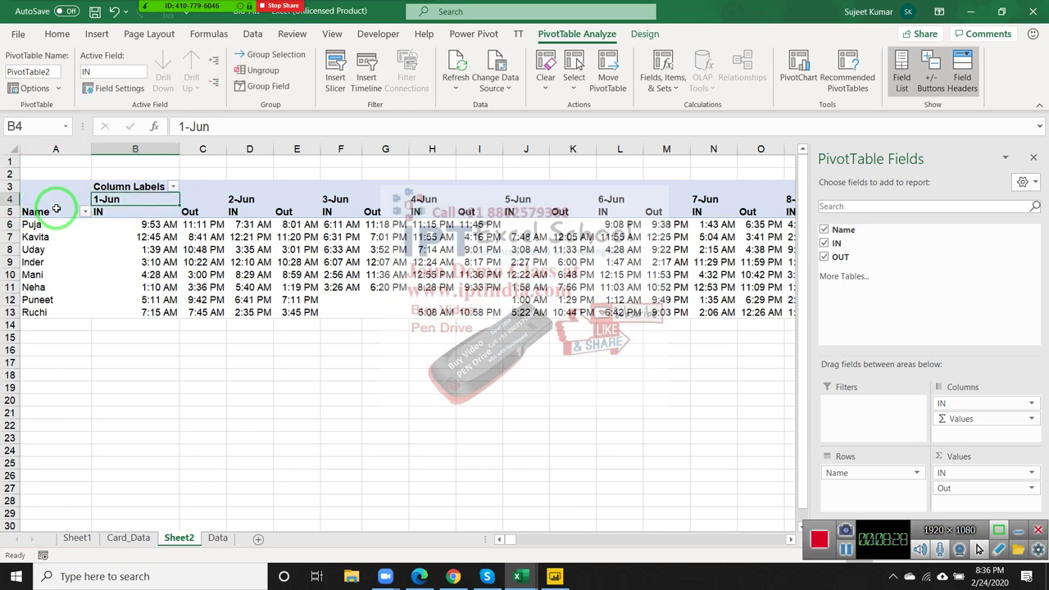
Step: Turn on 'Merge and center cells with labels' in PivotTable Options
{"action": "right_click", "coordinate": [237, 248]}
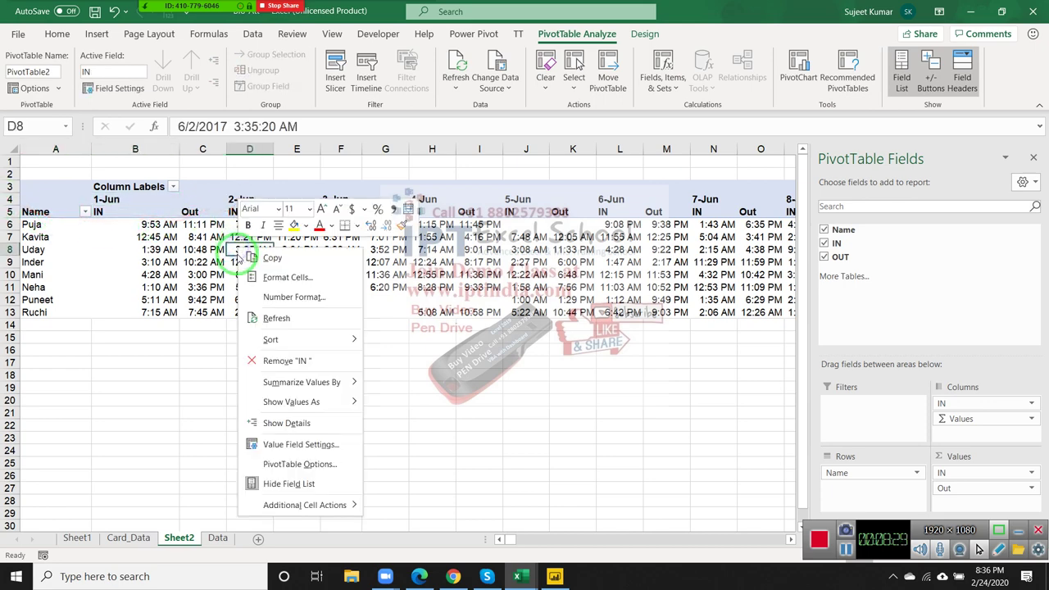
{"action": "left_click", "coordinate": [300, 466]}
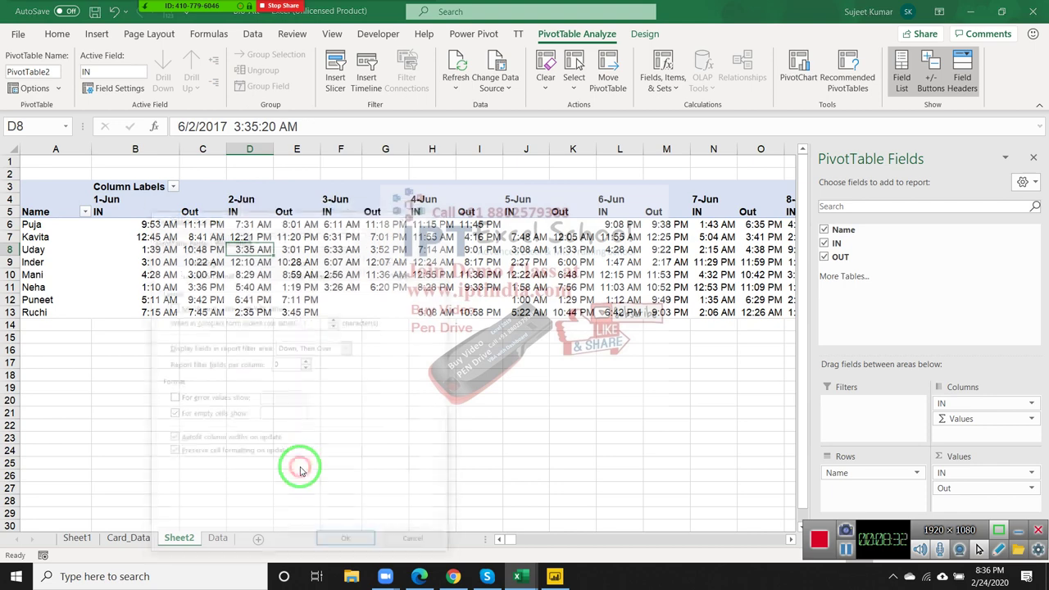
{"action": "left_click", "coordinate": [170, 306]}
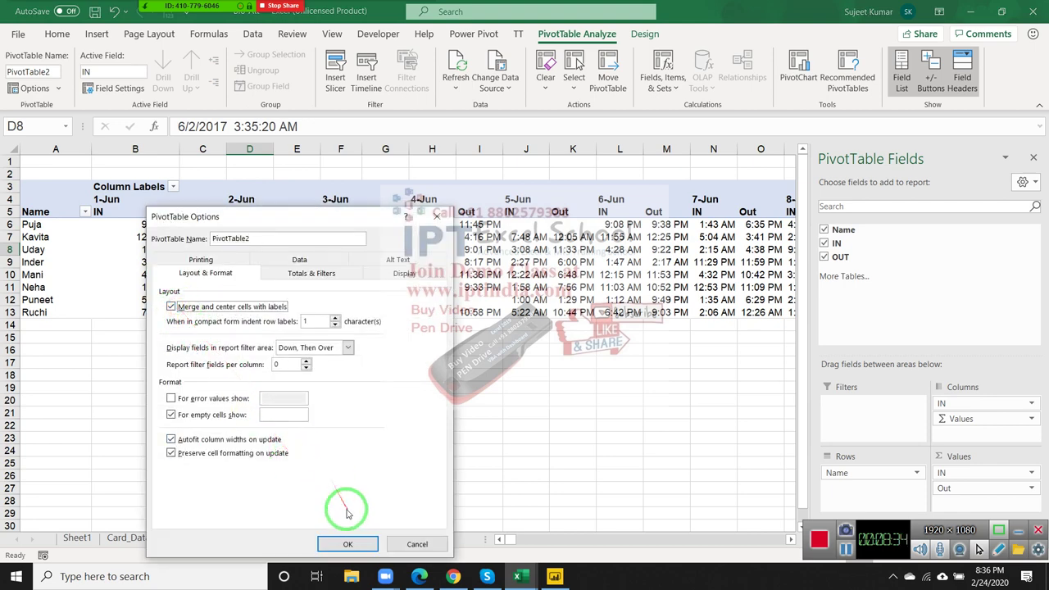
{"action": "left_click", "coordinate": [347, 544]}
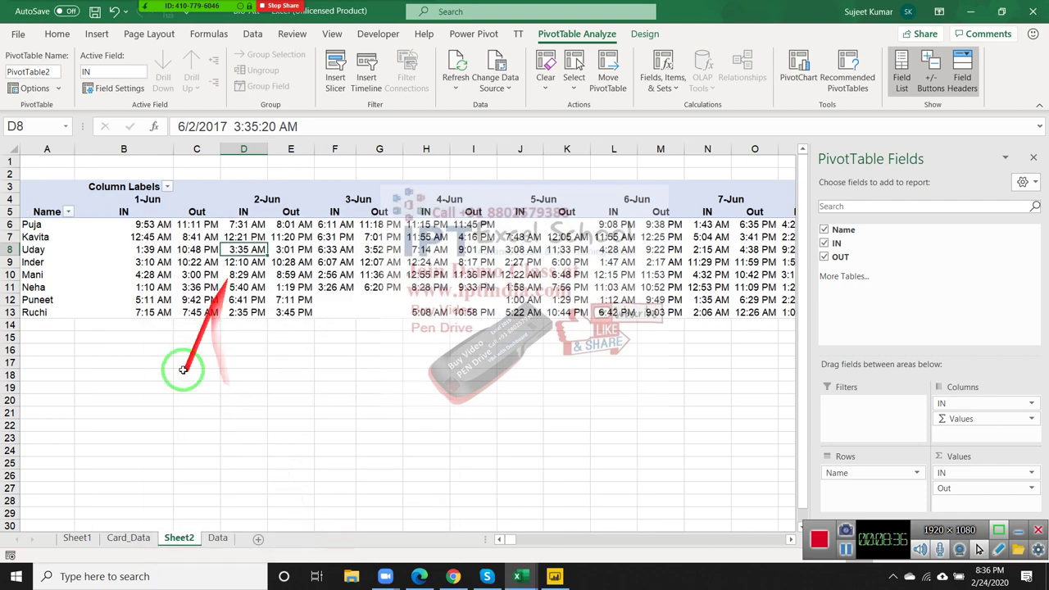
Step: Set the PivotTable to show A in empty cells
{"action": "left_click", "coordinate": [336, 300]}
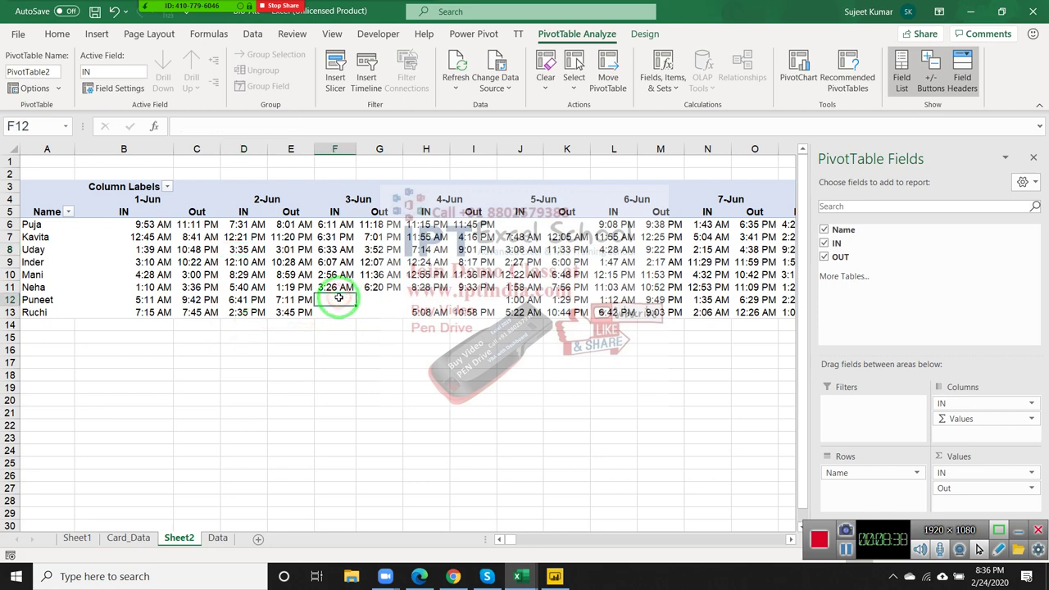
{"action": "right_click", "coordinate": [336, 262]}
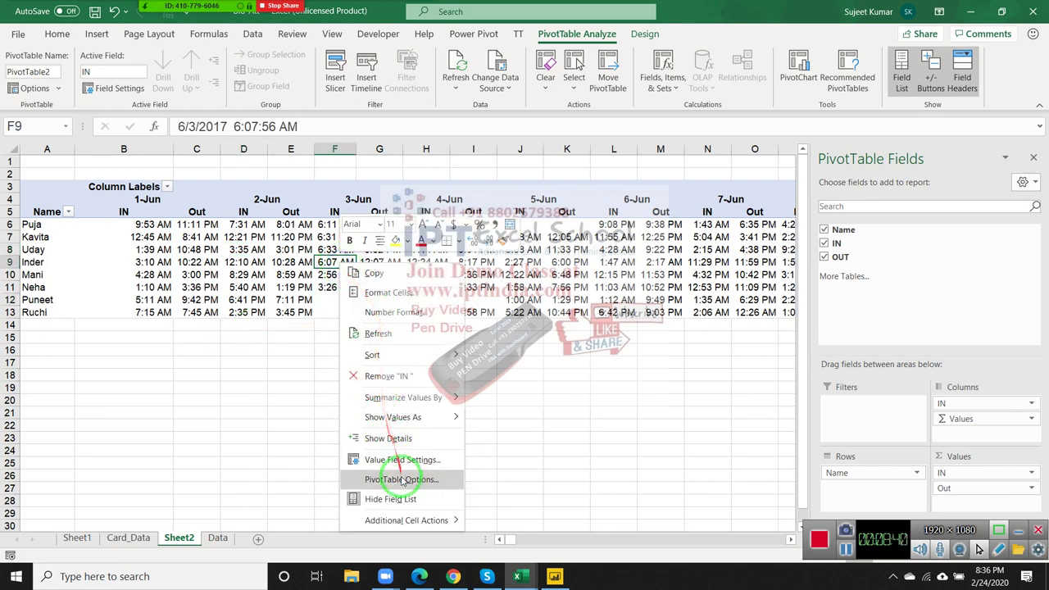
{"action": "left_click", "coordinate": [402, 478]}
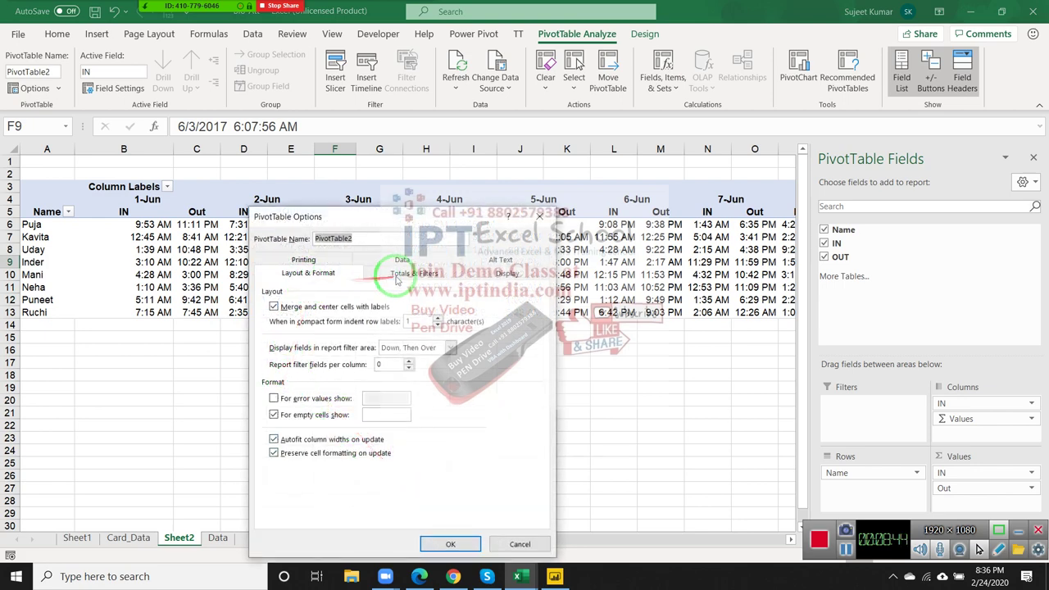
{"action": "left_click", "coordinate": [382, 416]}
{"action": "type", "text": "A"}
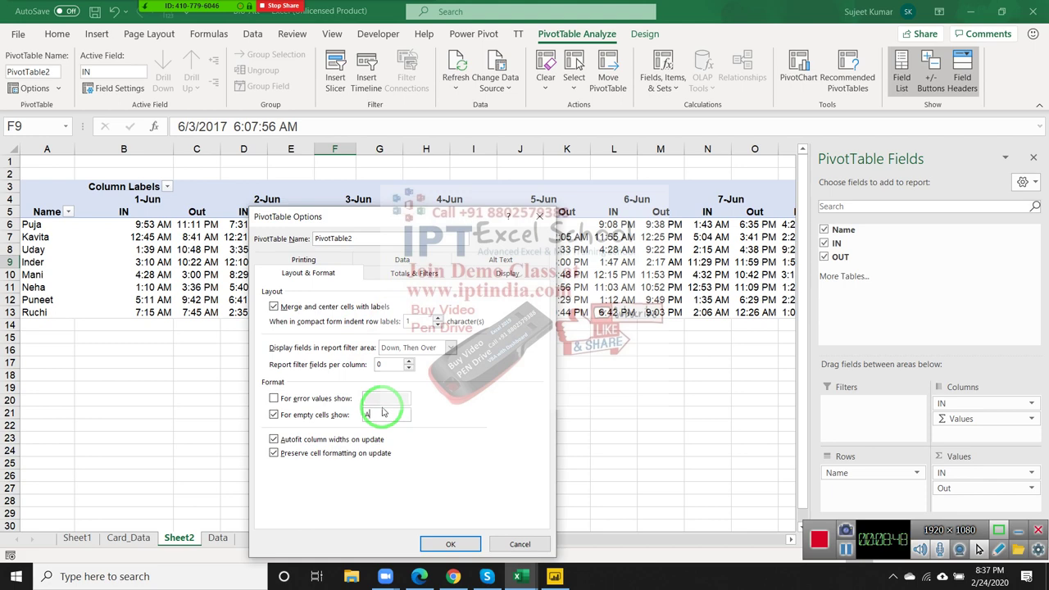
{"action": "left_click", "coordinate": [454, 544]}
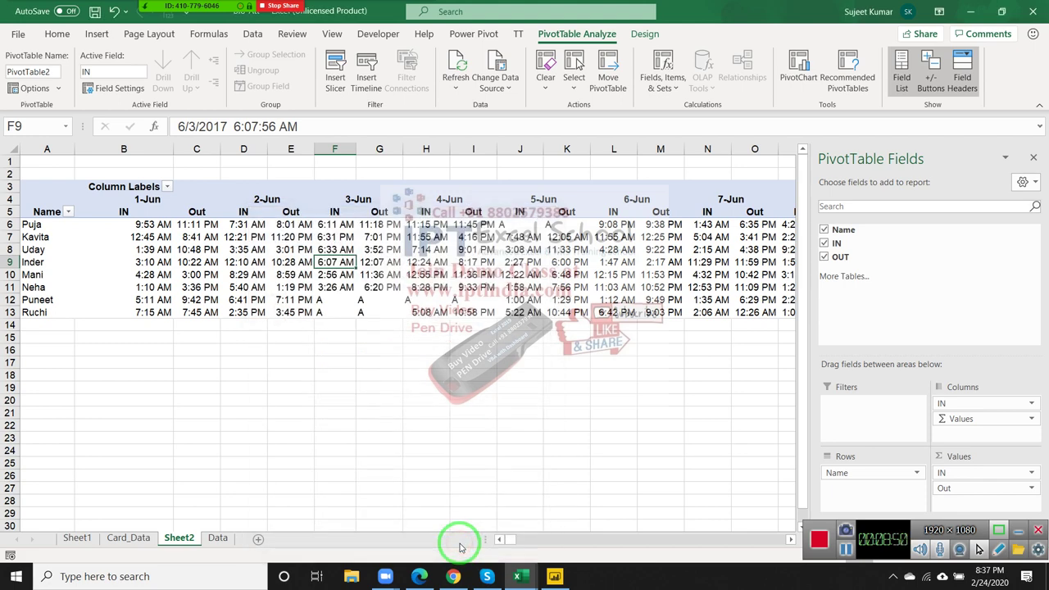
{"action": "left_click", "coordinate": [512, 311]}
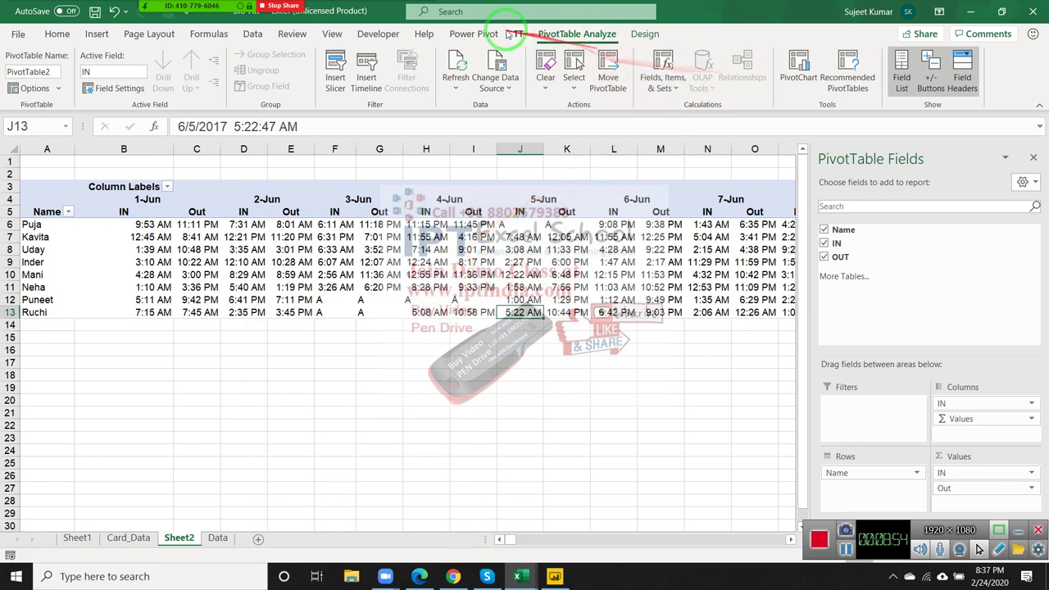
{"action": "left_click", "coordinate": [481, 33]}
{"action": "left_click", "coordinate": [611, 35]}
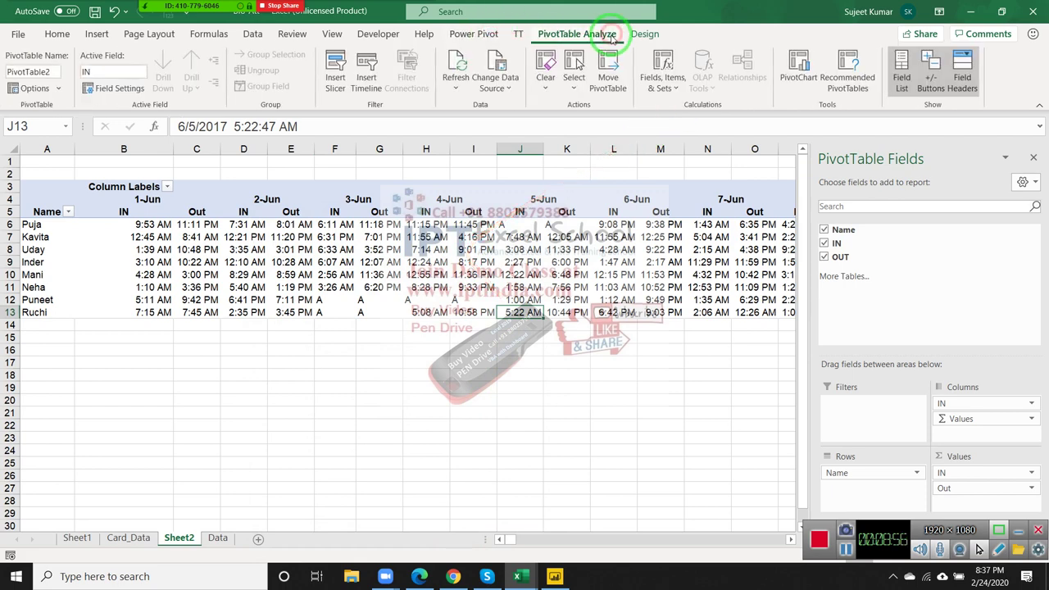
Step: Apply the dark Medium PivotTable style with black headers from the PivotTable Styles gallery
{"action": "left_click", "coordinate": [644, 34]}
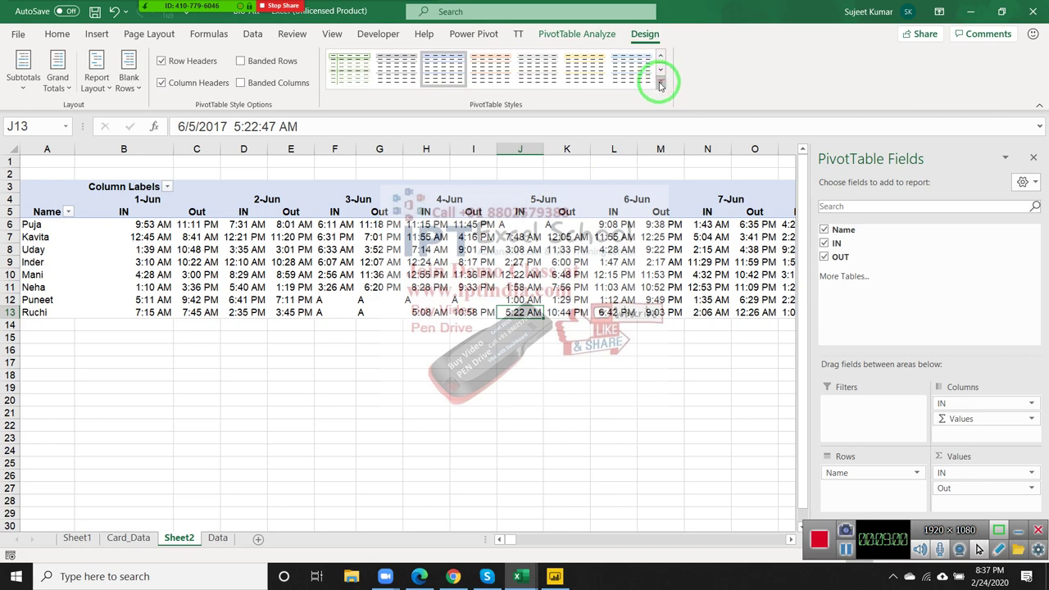
{"action": "left_click", "coordinate": [660, 85]}
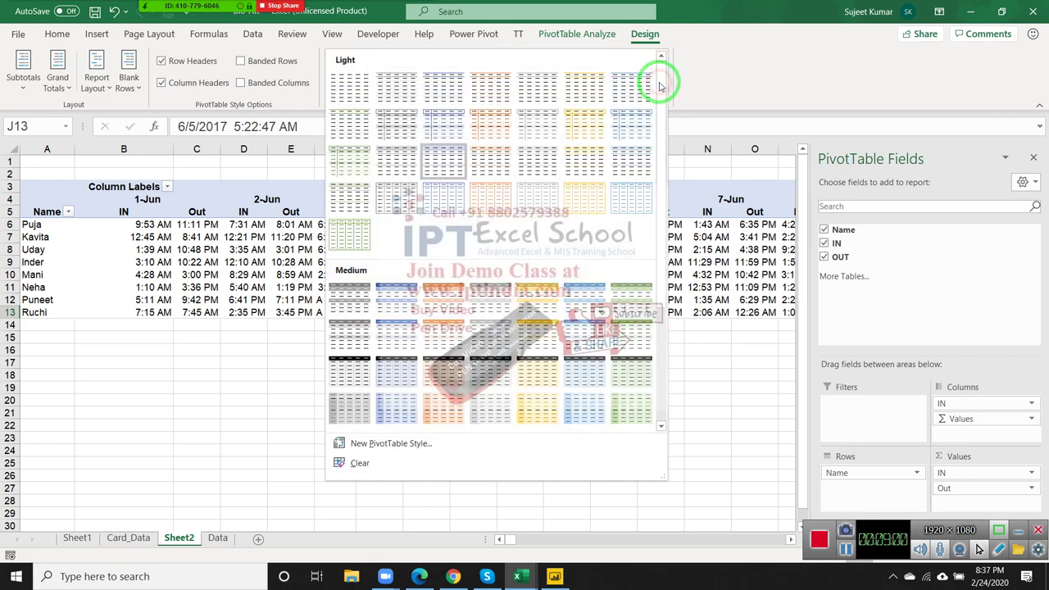
{"action": "left_click", "coordinate": [588, 357]}
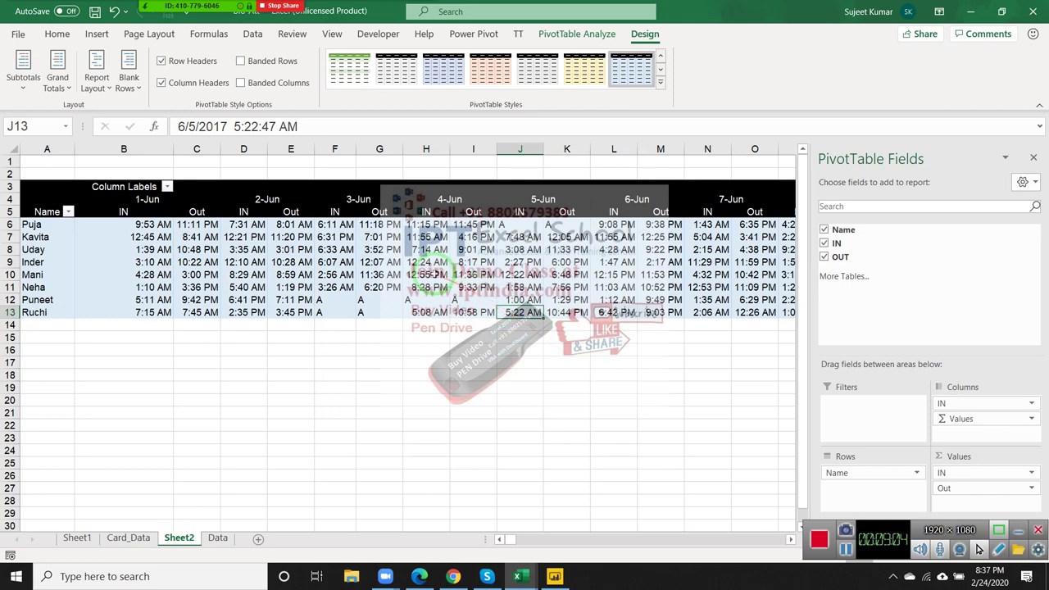
{"action": "left_click", "coordinate": [430, 275]}
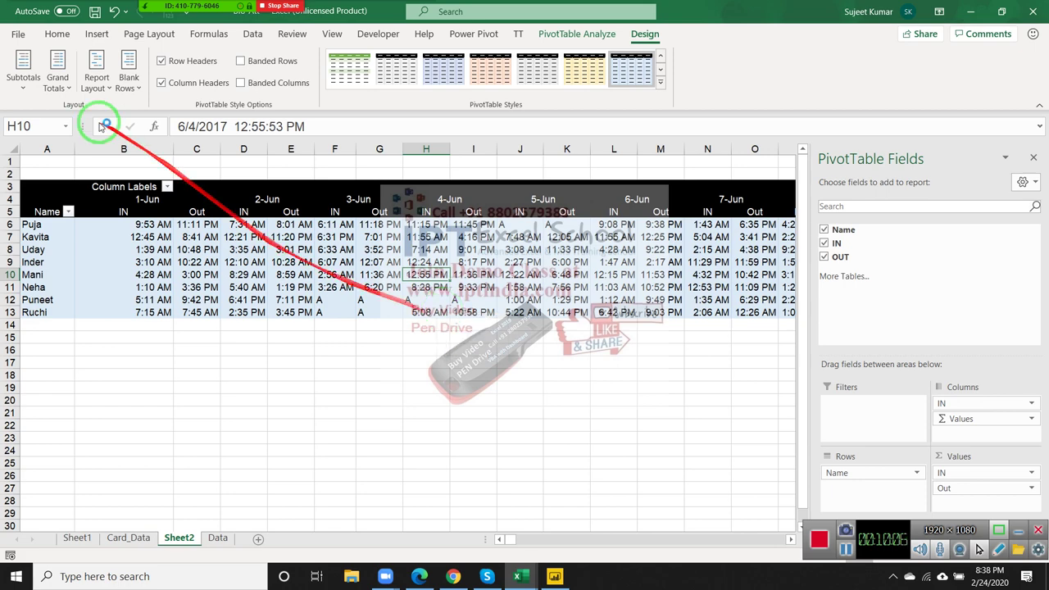
Step: Start a new calculated field from PivotTable Analyze > Fields, Items & Sets
{"action": "left_click", "coordinate": [195, 234]}
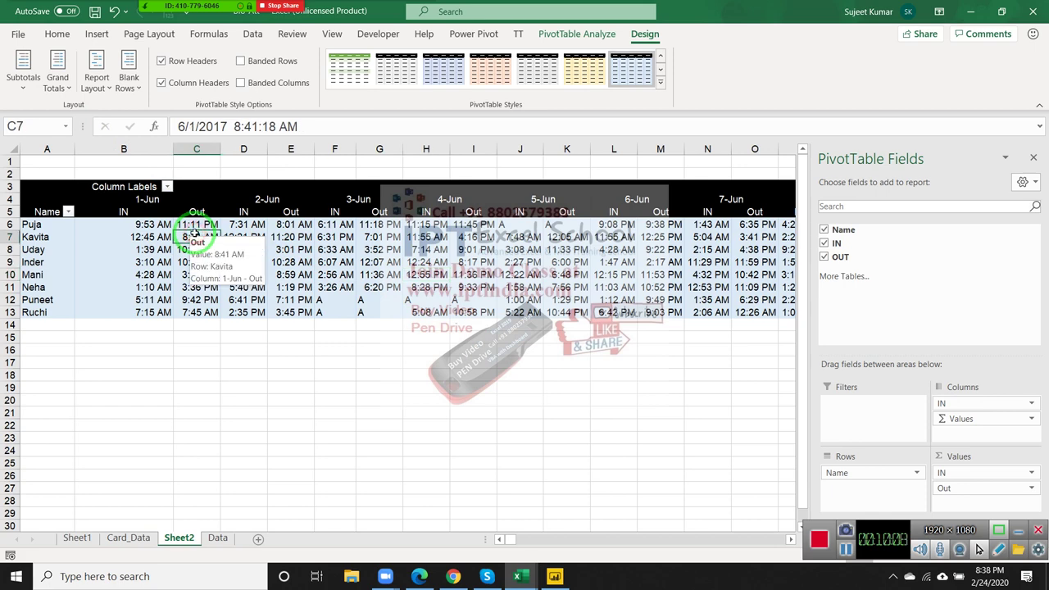
{"action": "left_click", "coordinate": [577, 34]}
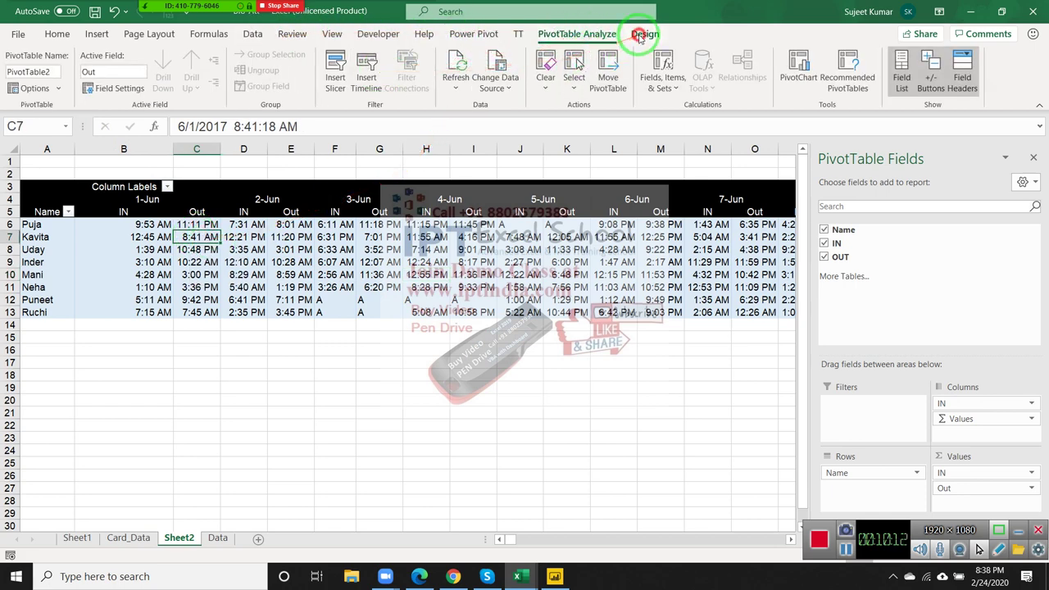
{"action": "left_click", "coordinate": [639, 34]}
{"action": "left_click", "coordinate": [549, 35]}
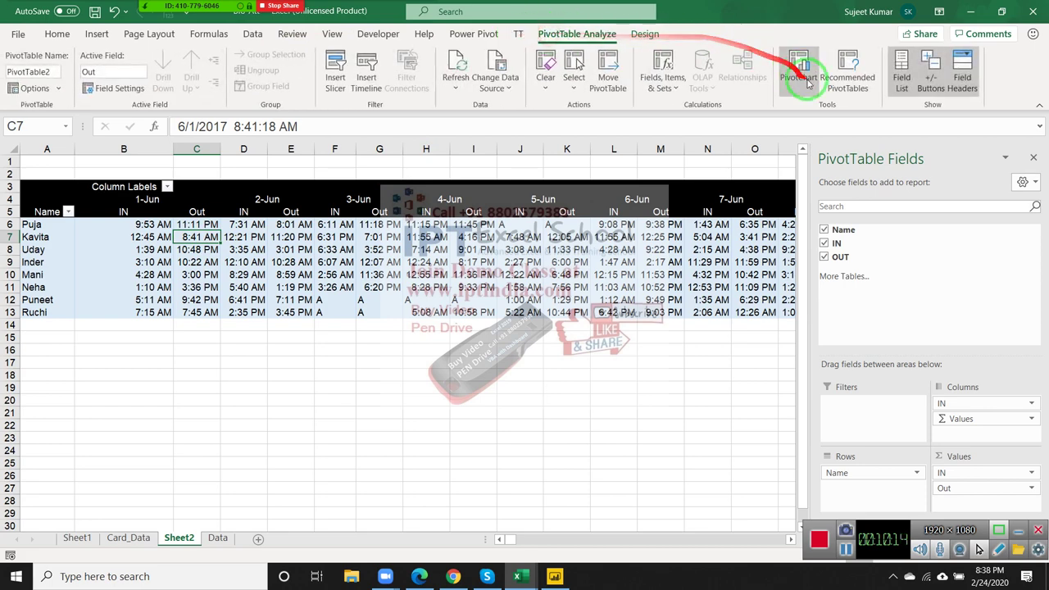
{"action": "left_click", "coordinate": [658, 89]}
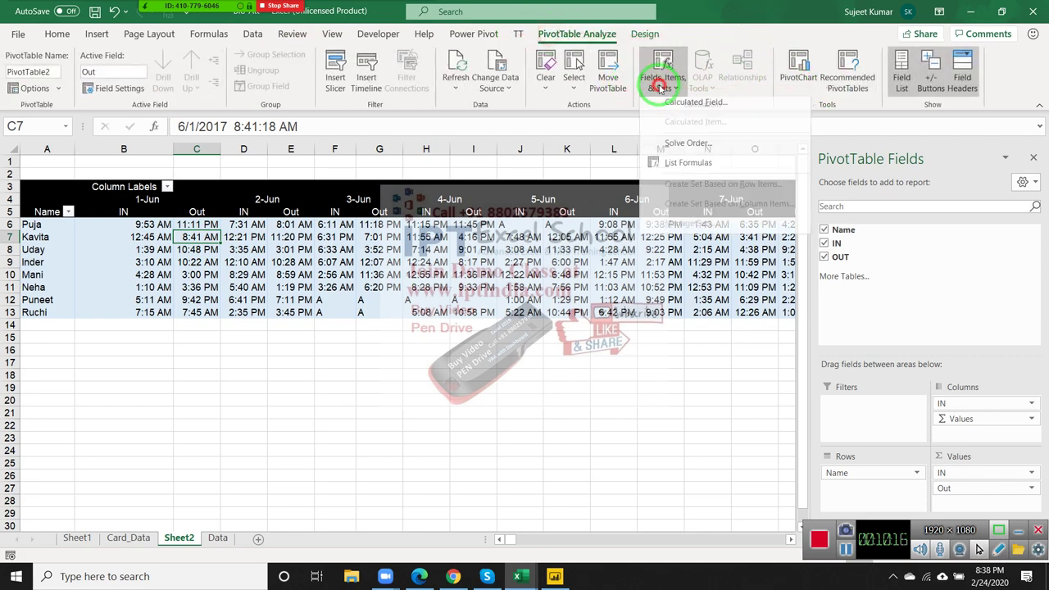
{"action": "left_click", "coordinate": [670, 105]}
{"action": "type", "text": "Hours"}
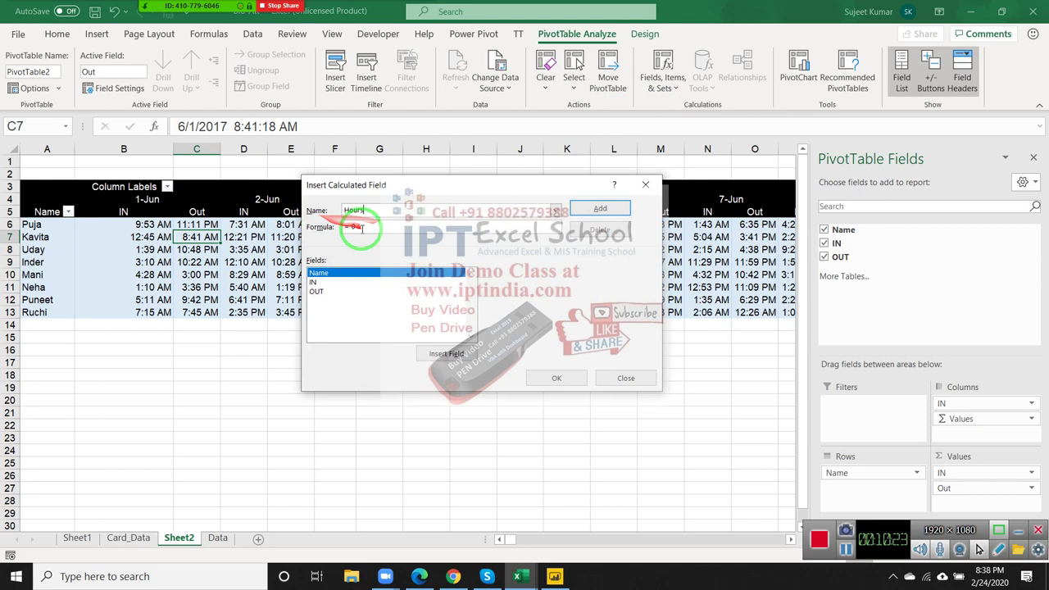
Step: Define the calculated field Hours as =max(OUT)-min(IN) and add it to the pivot
{"action": "left_click", "coordinate": [363, 228]}
{"action": "type", "text": "=max"}
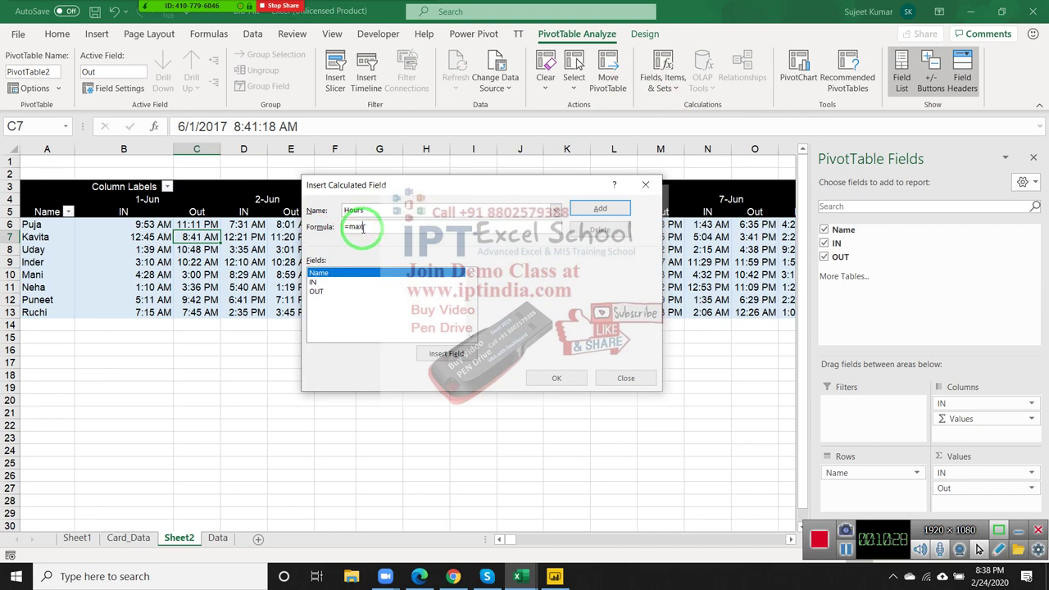
{"action": "type", "text": "("}
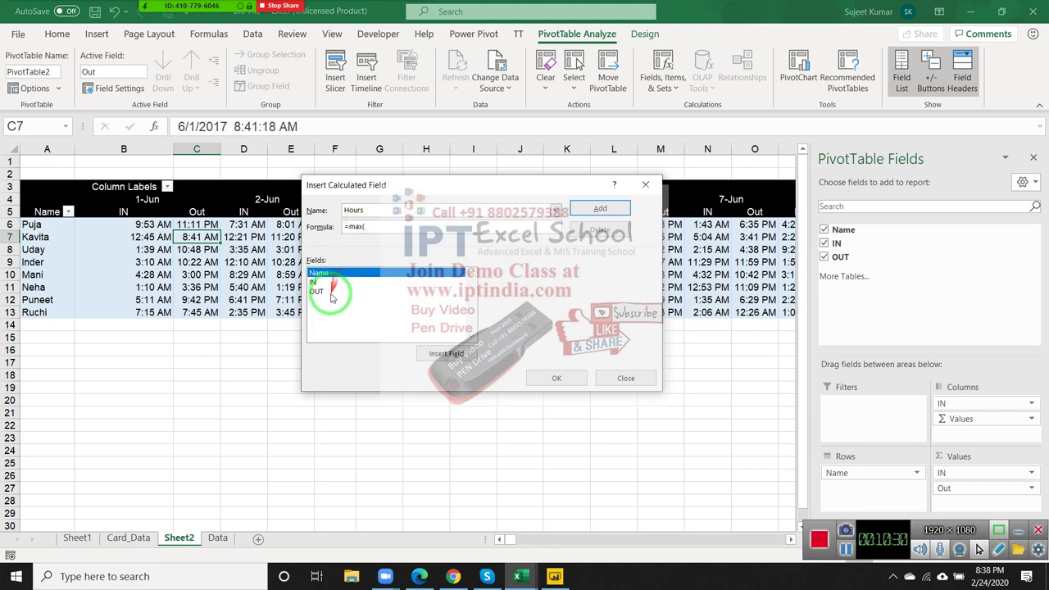
{"action": "left_click", "coordinate": [327, 293]}
{"action": "double_click", "coordinate": [328, 293]}
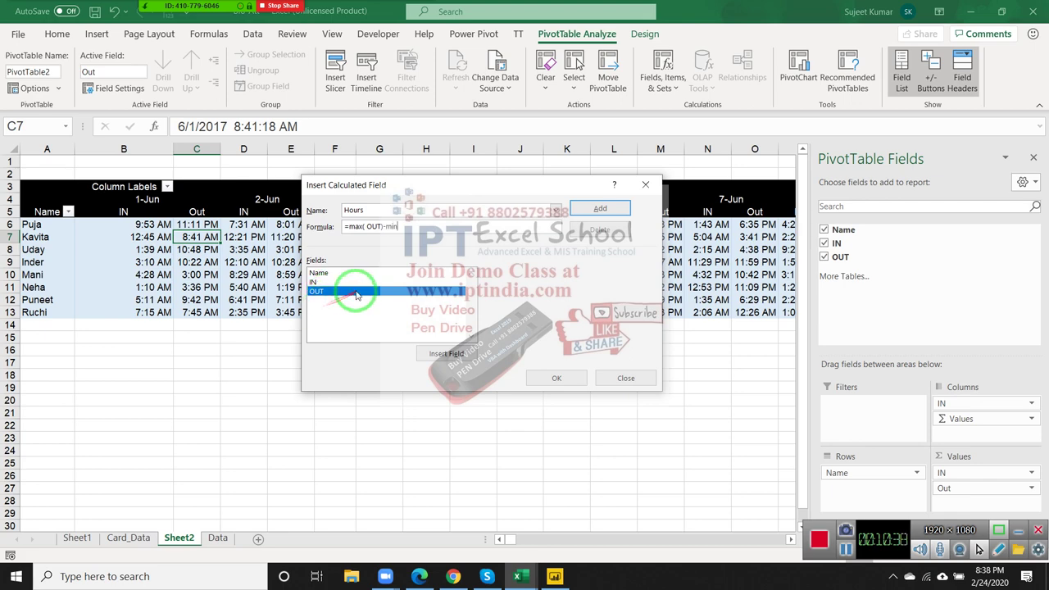
{"action": "double_click", "coordinate": [353, 282]}
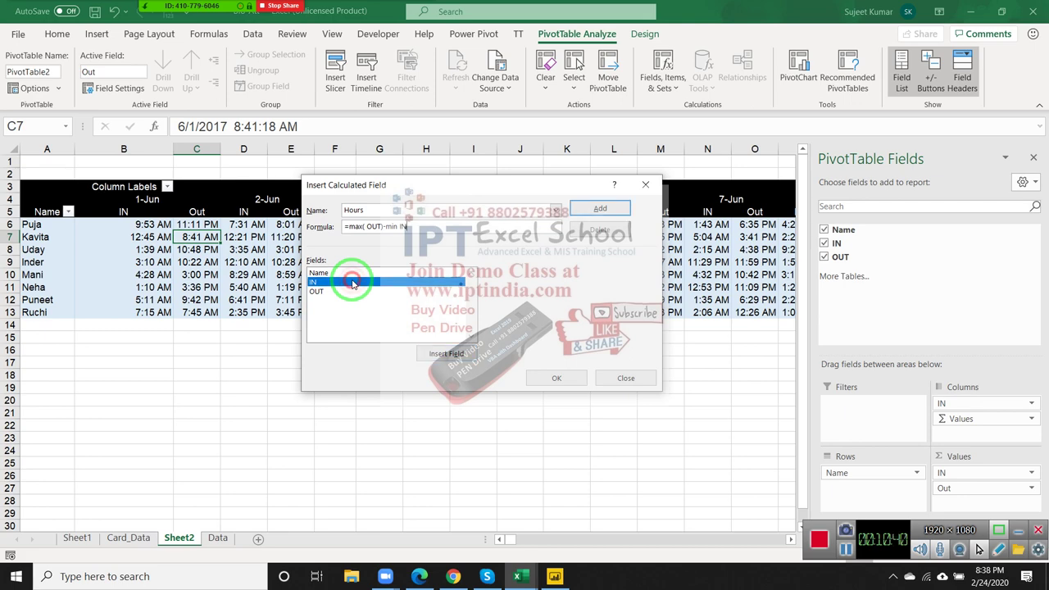
{"action": "left_click", "coordinate": [402, 227]}
{"action": "type", "text": "("}
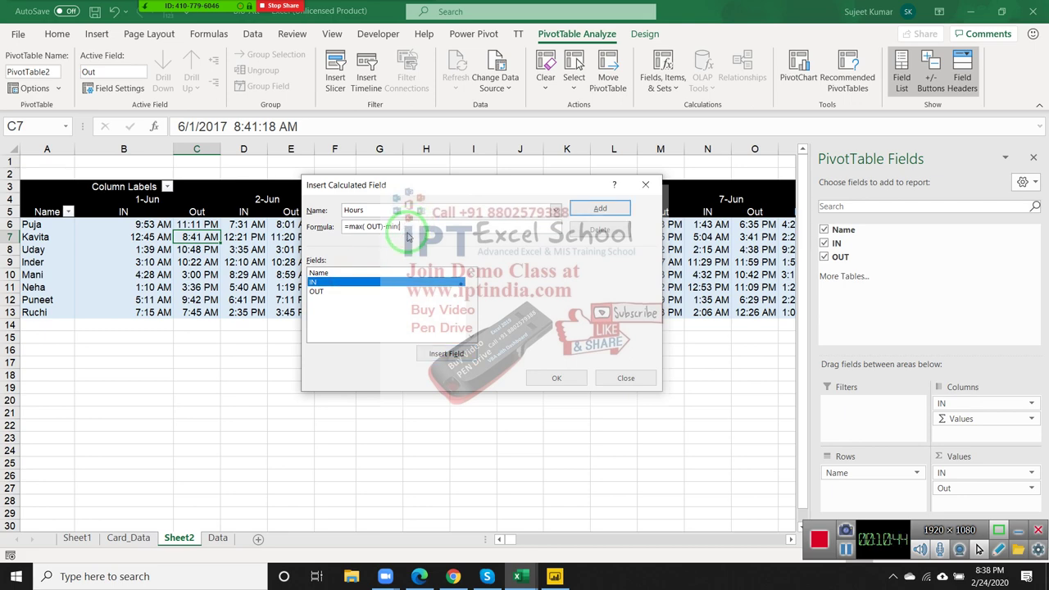
{"action": "left_click", "coordinate": [365, 290]}
{"action": "double_click", "coordinate": [365, 290]}
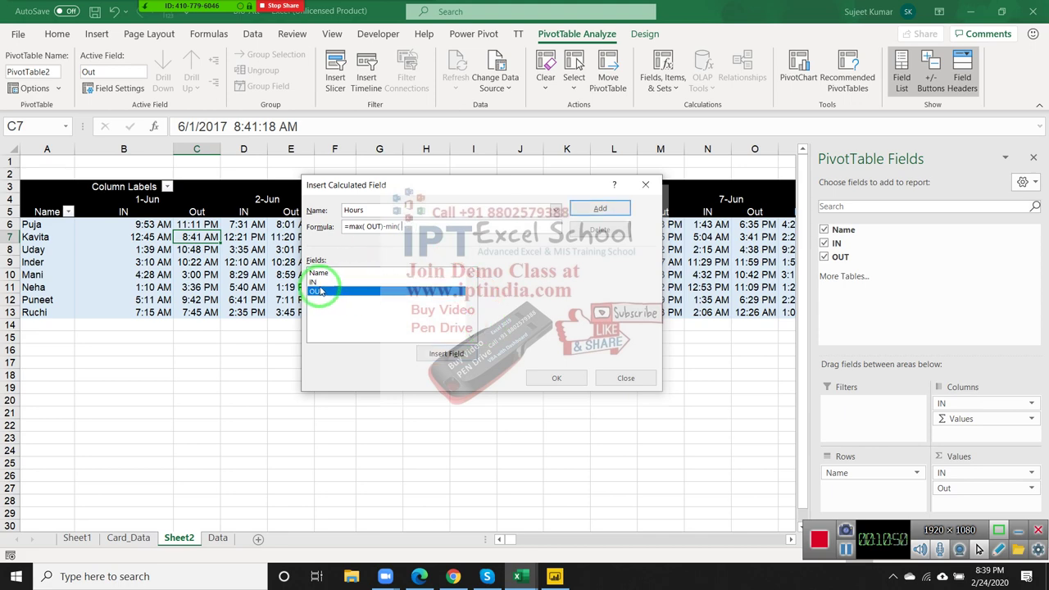
{"action": "double_click", "coordinate": [319, 284]}
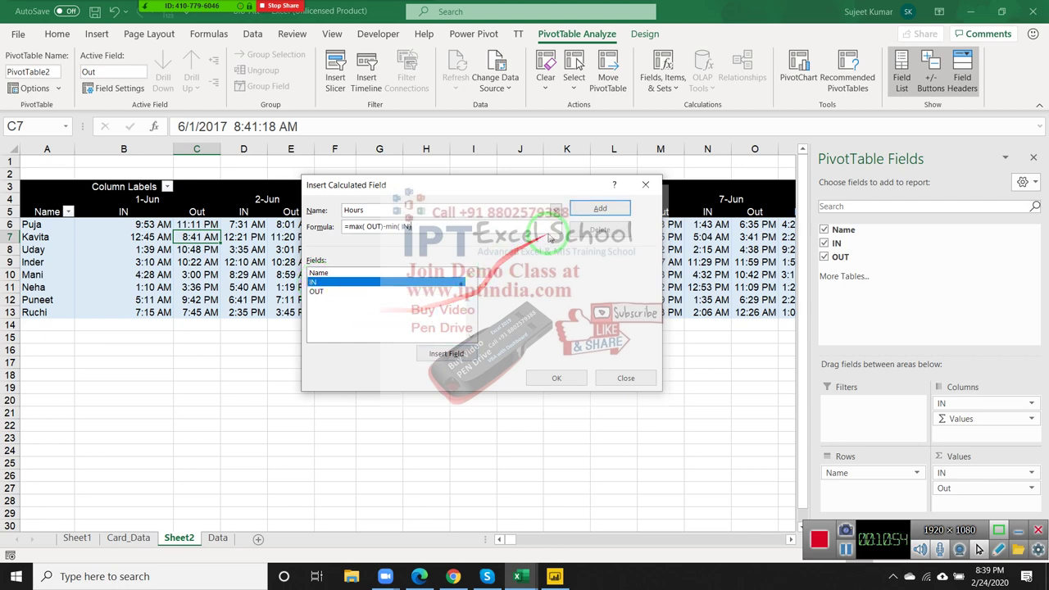
{"action": "left_click", "coordinate": [586, 210]}
{"action": "left_click", "coordinate": [558, 379]}
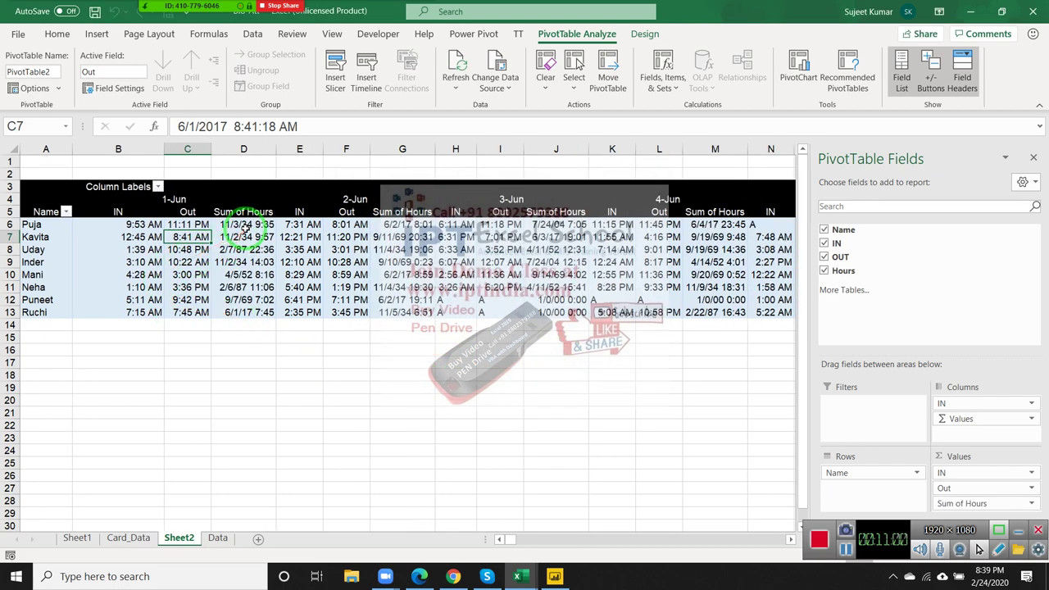
Step: Give the 1-Jun Sum of Hours cells D6:D13 a Time number format via Format Cells
{"action": "left_click_drag", "start_coordinate": [243, 225], "coordinate": [240, 312]}
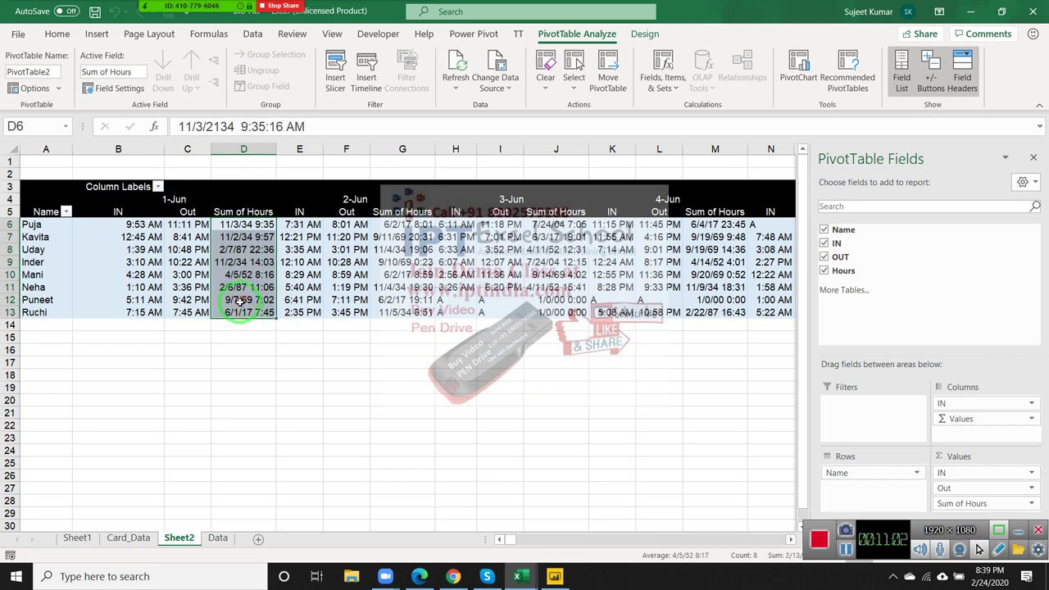
{"action": "right_click", "coordinate": [240, 312]}
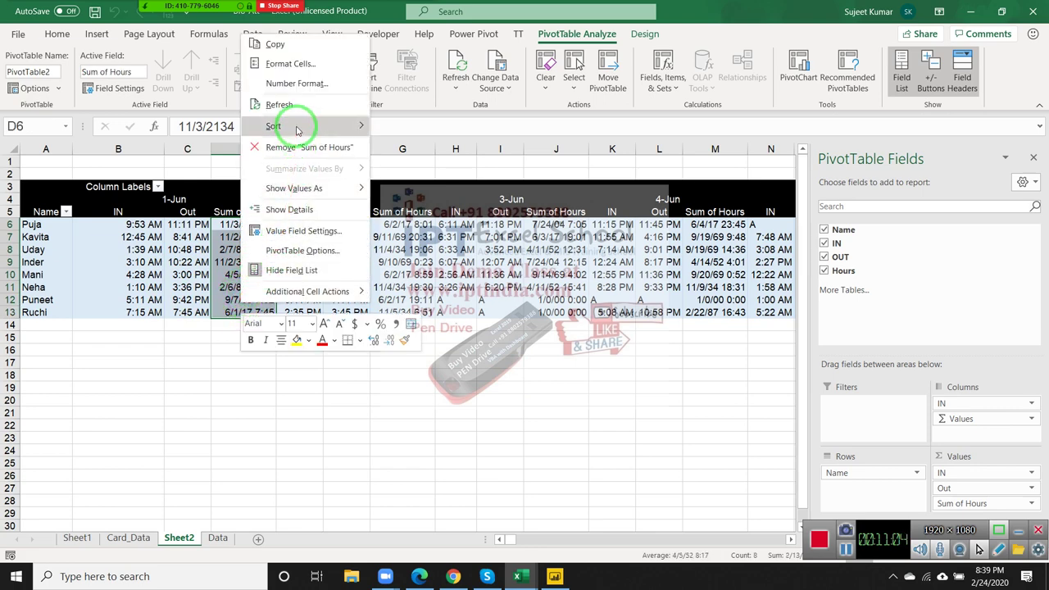
{"action": "left_click", "coordinate": [299, 72]}
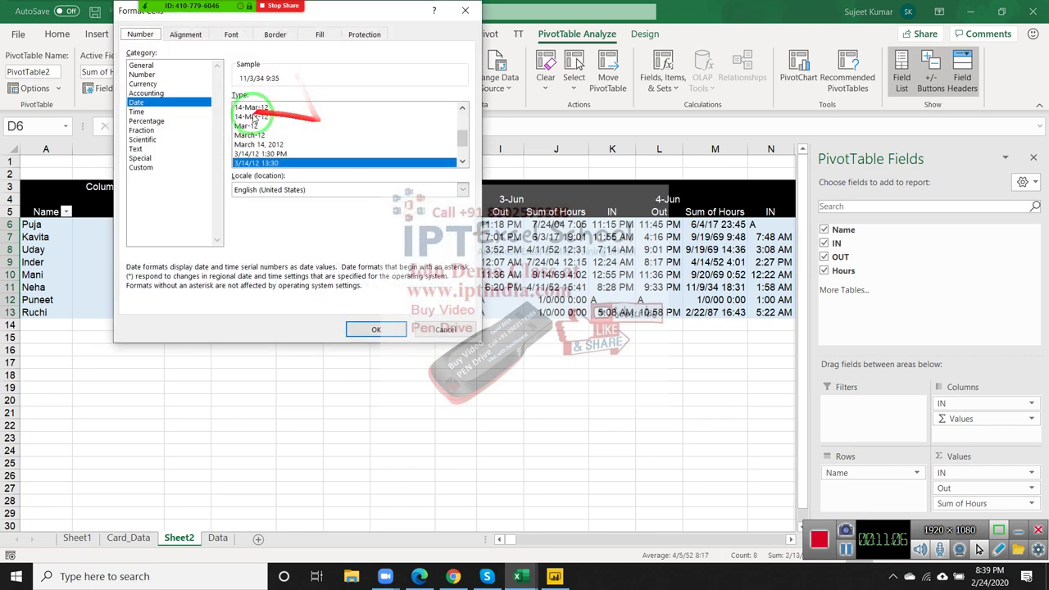
{"action": "left_click", "coordinate": [137, 111]}
{"action": "left_click", "coordinate": [237, 154]}
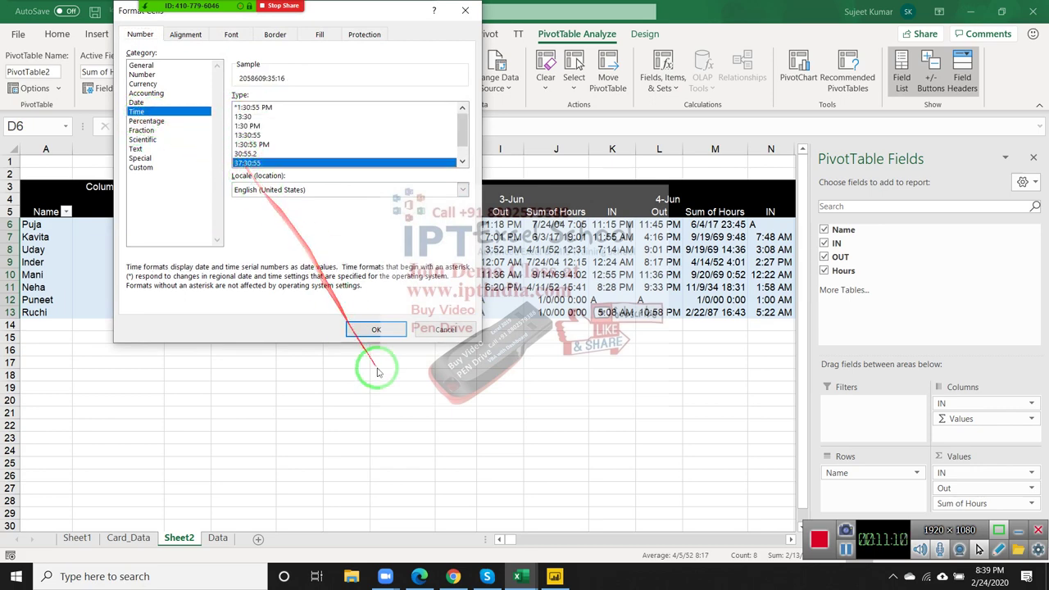
{"action": "left_click", "coordinate": [375, 330]}
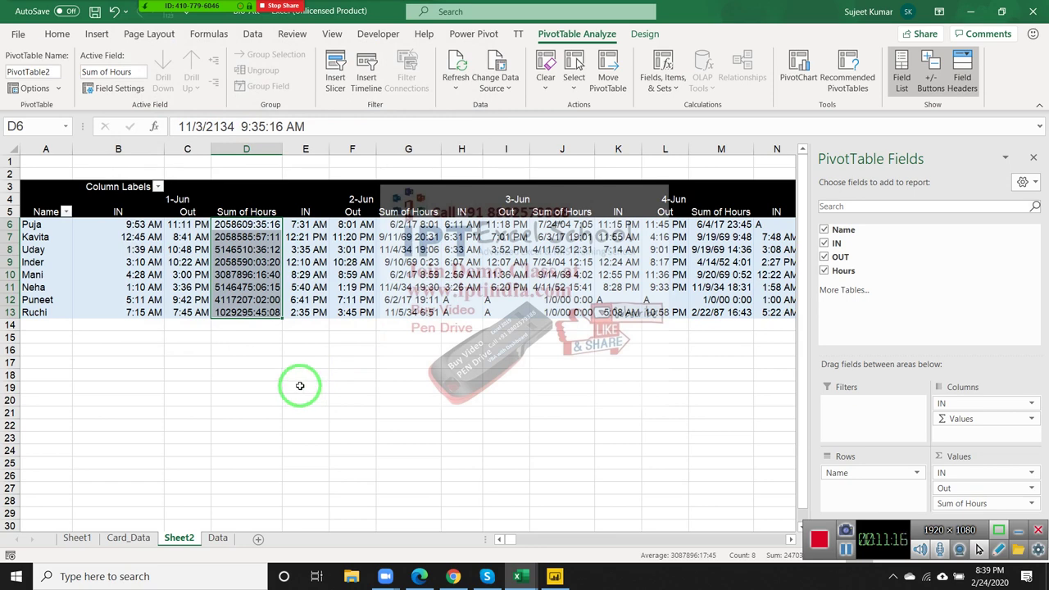
Step: Apply the h:mm AM/PM time format so the Hours values read like 9:35 AM
{"action": "right_click", "coordinate": [261, 280]}
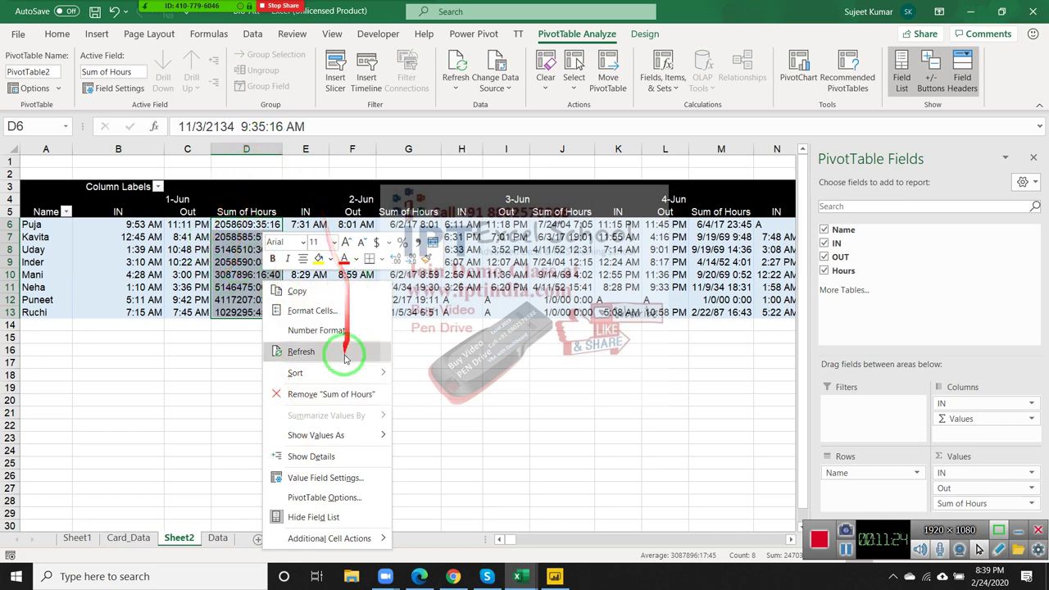
{"action": "mouse_move", "coordinate": [339, 373]}
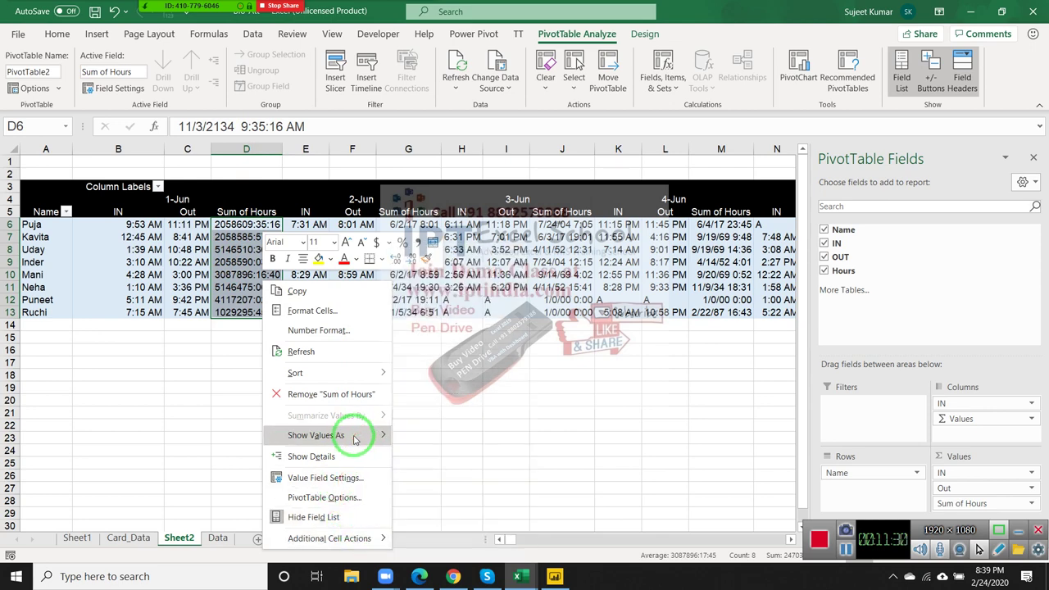
{"action": "key", "text": "Escape"}
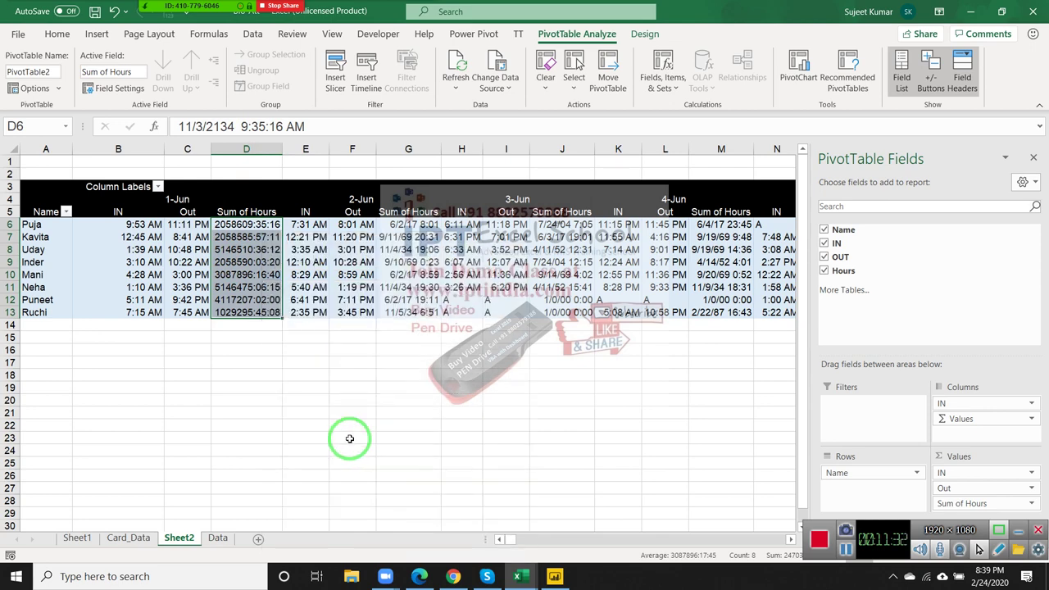
{"action": "key", "text": "ctrl+shift+2"}
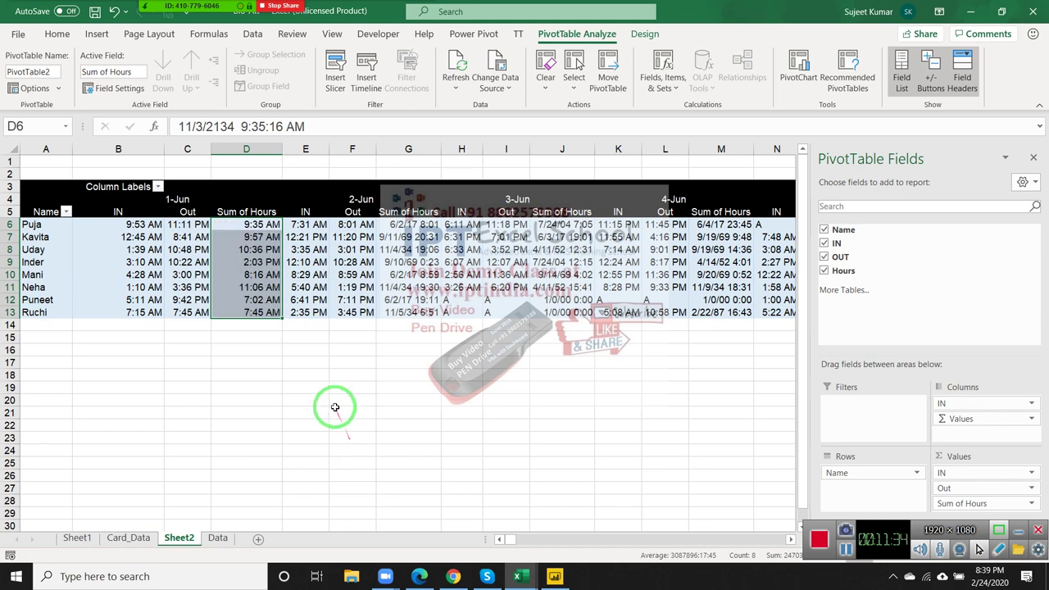
{"action": "left_click", "coordinate": [246, 226]}
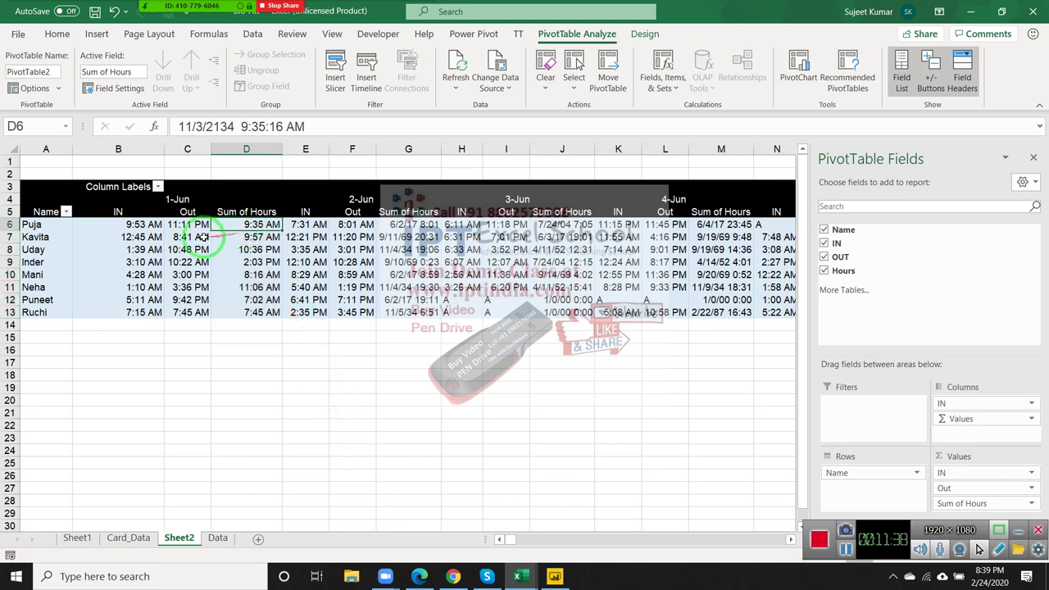
{"action": "mouse_move", "coordinate": [173, 228]}
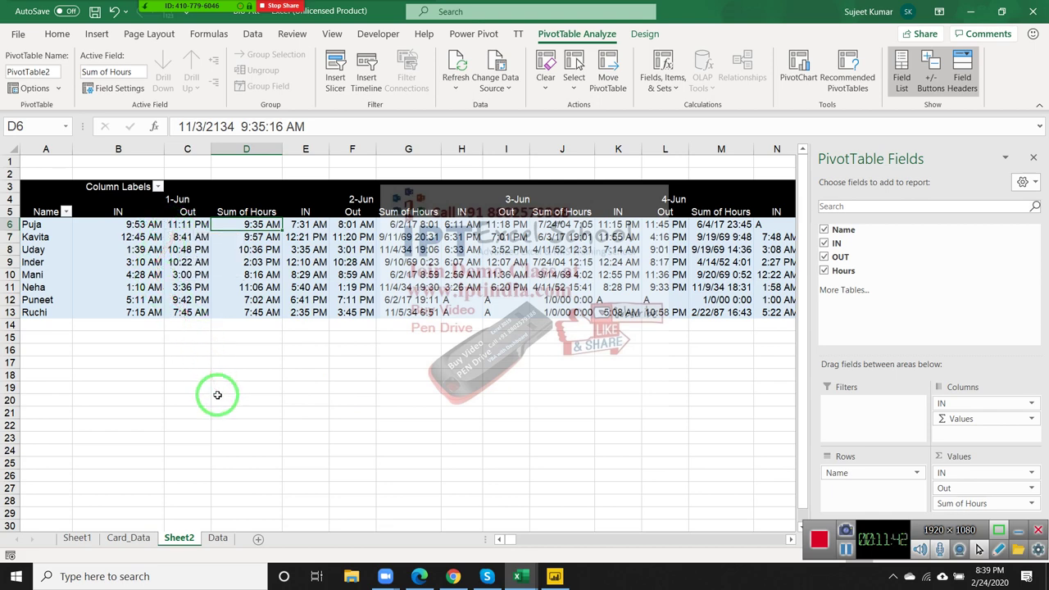
Step: Enter 23:11 in B20 and 9:53 in C20 below the pivot
{"action": "left_click", "coordinate": [136, 399]}
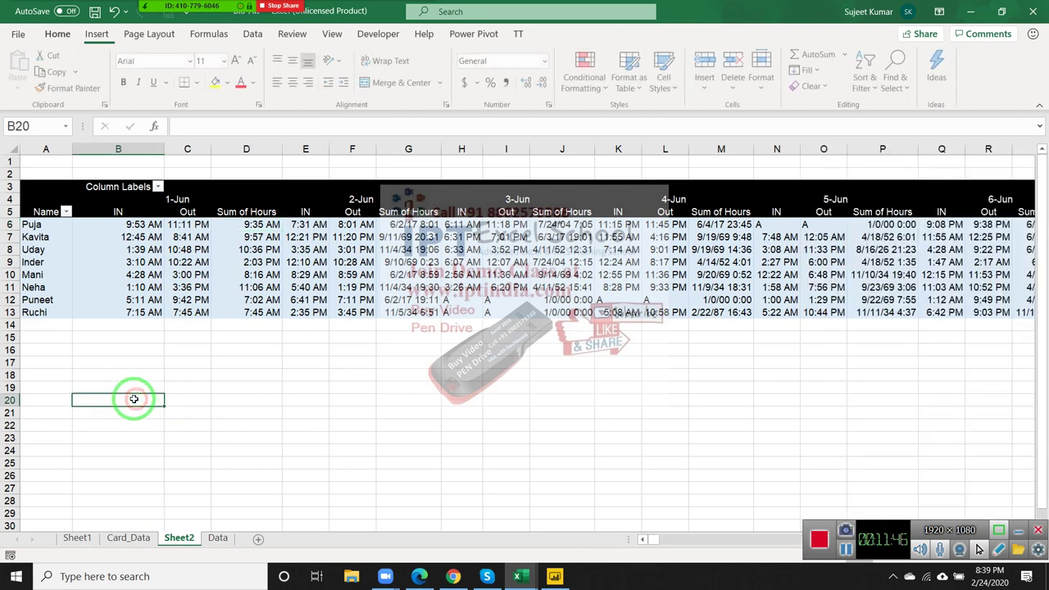
{"action": "type", "text": "23:11"}
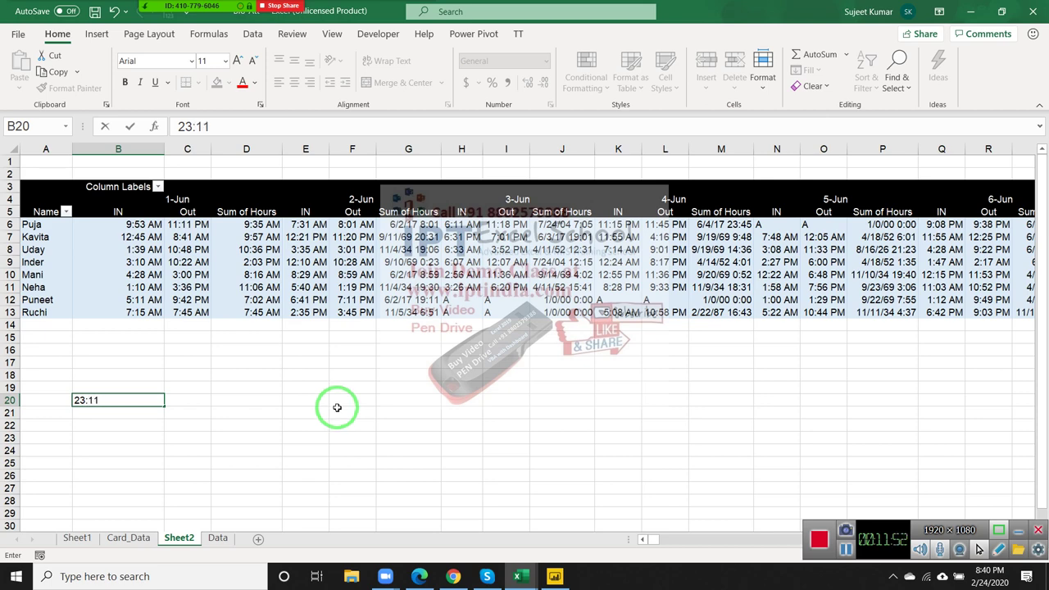
{"action": "key", "text": "Tab"}
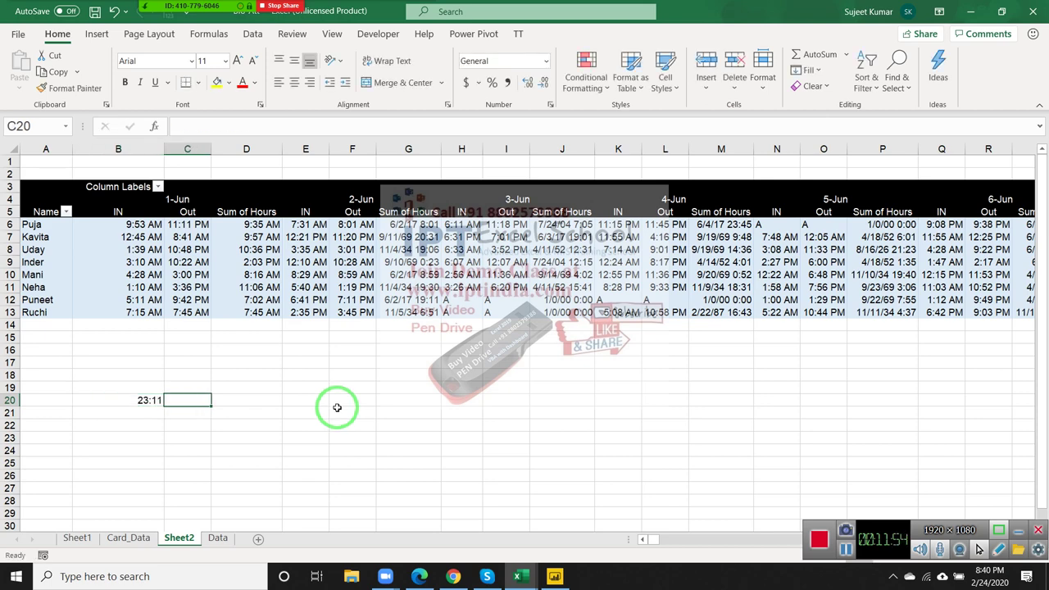
{"action": "type", "text": "9"}
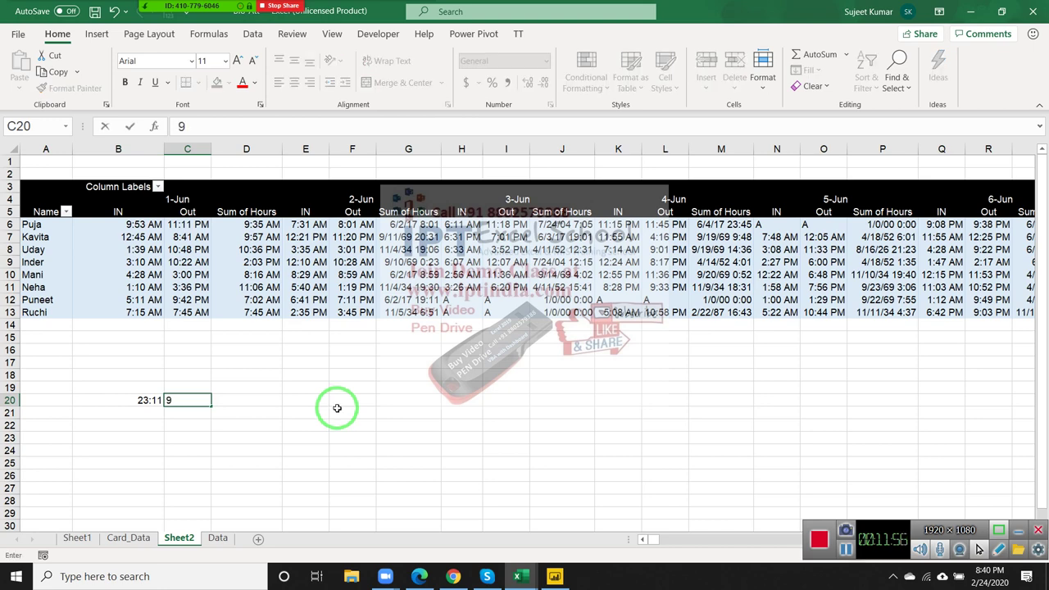
{"action": "type", "text": ":53"}
{"action": "key", "text": "Return"}
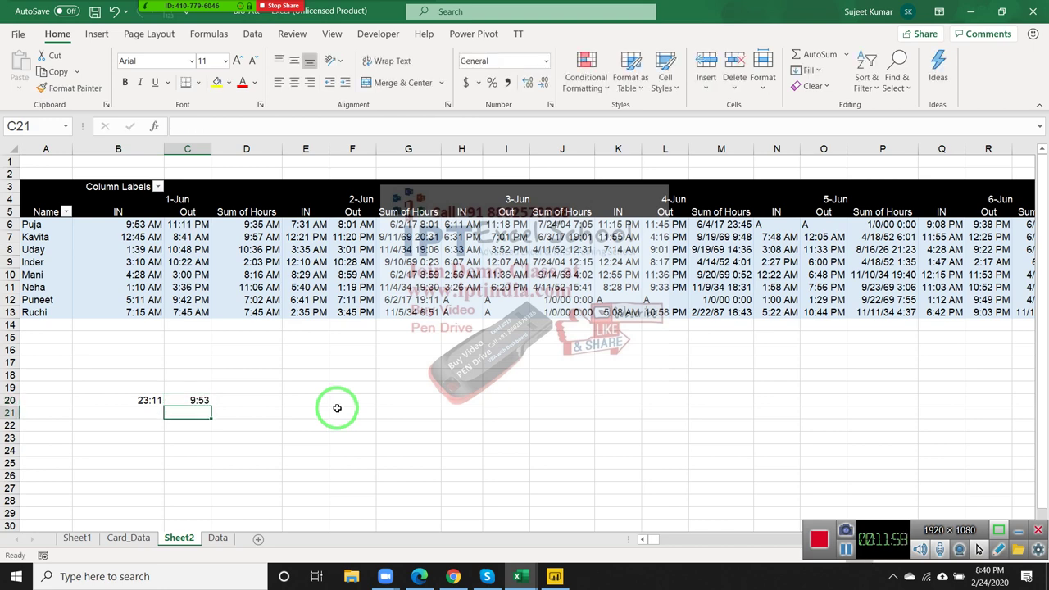
Step: Enter =B20-C20 in D20 to get the 13:18 difference
{"action": "key", "text": "Up"}
{"action": "key", "text": "Right"}
{"action": "type", "text": "="}
{"action": "key", "text": "Left"}
{"action": "key", "text": "Left"}
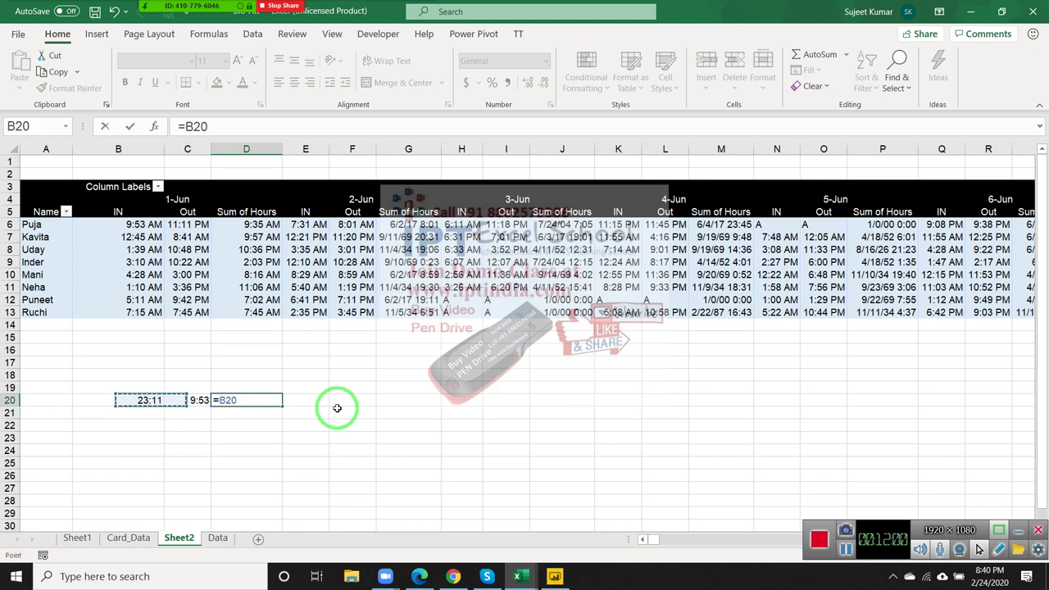
{"action": "key", "text": "Left"}
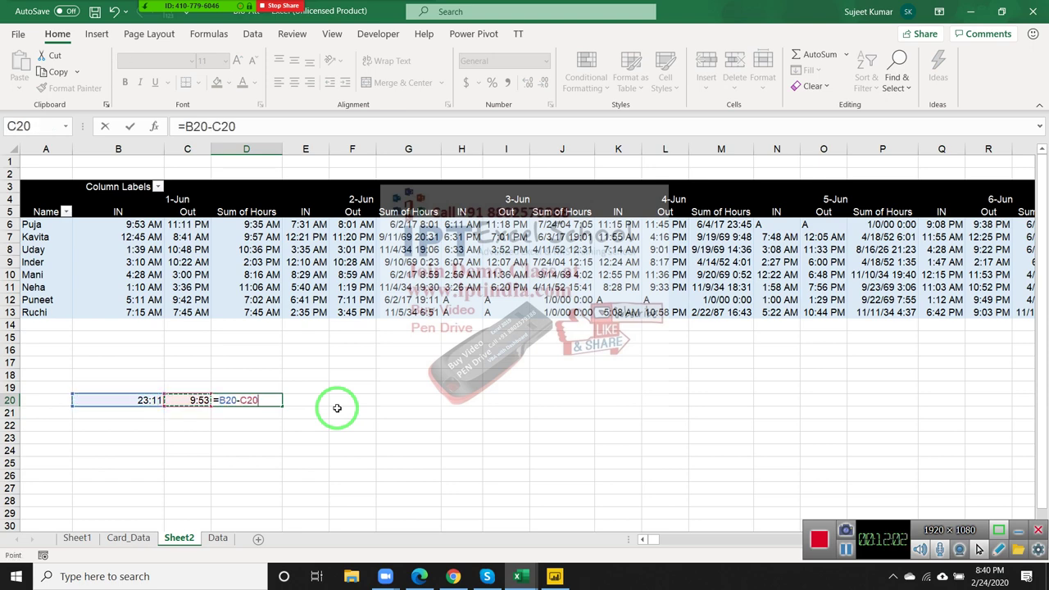
{"action": "key", "text": "Return"}
{"action": "key", "text": "Up"}
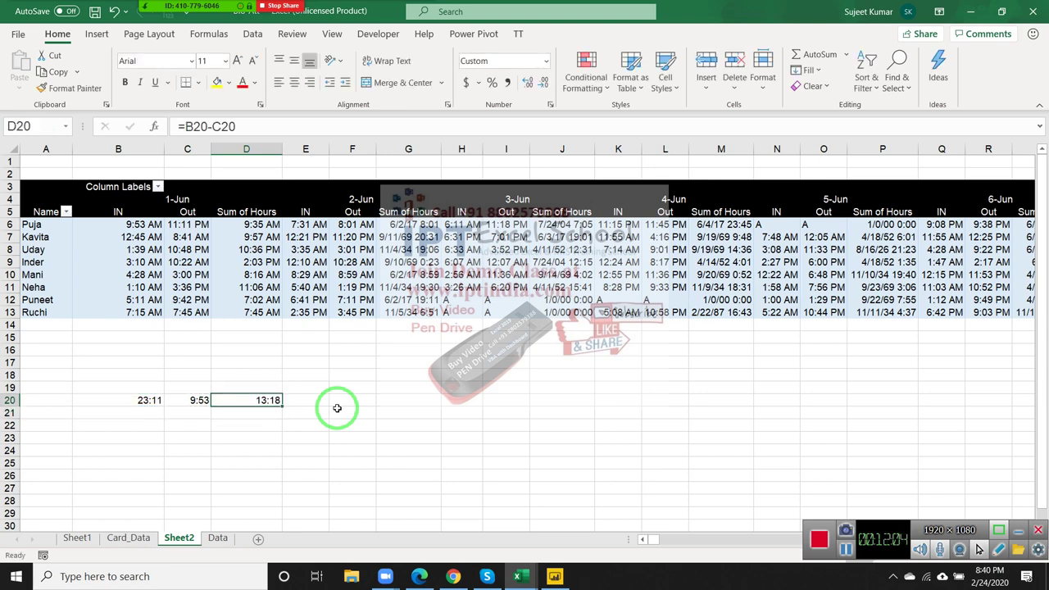
{"action": "left_click", "coordinate": [261, 223]}
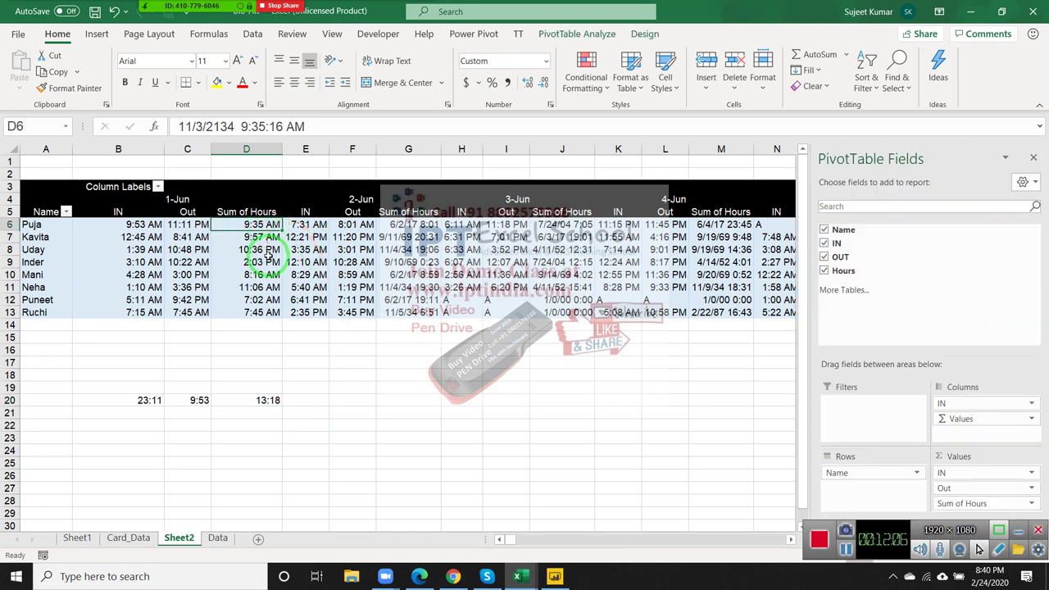
{"action": "left_click", "coordinate": [262, 287]}
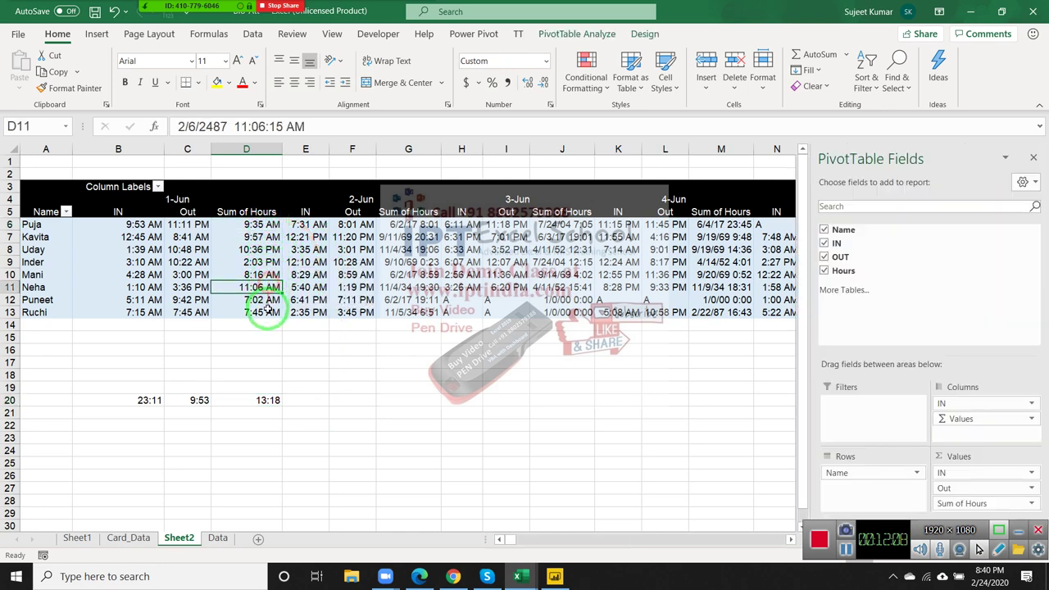
{"action": "left_click", "coordinate": [266, 314]}
{"action": "left_click_drag", "start_coordinate": [264, 308], "coordinate": [263, 226]}
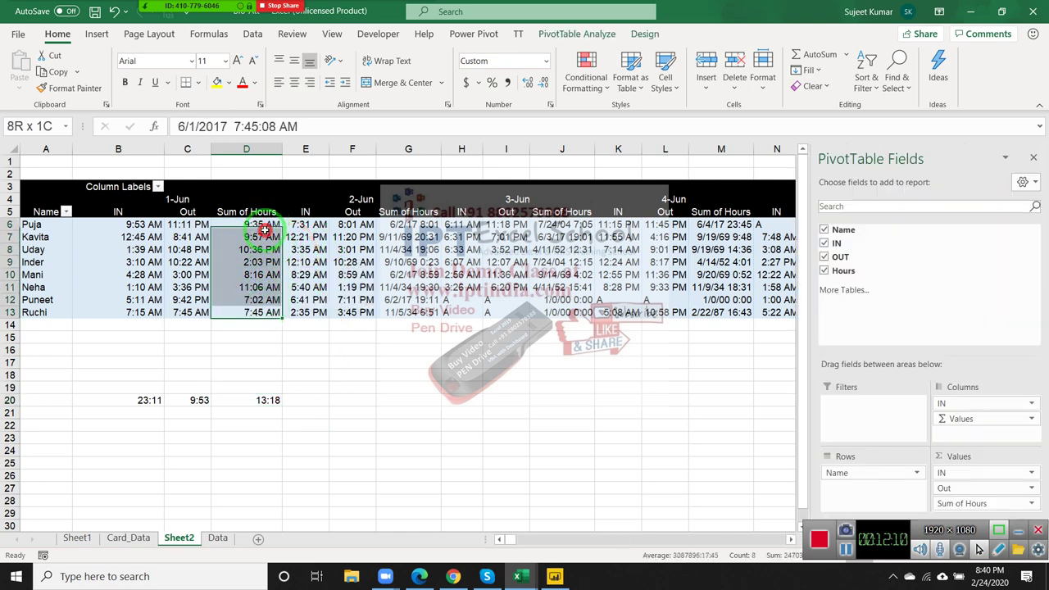
{"action": "left_click", "coordinate": [256, 212]}
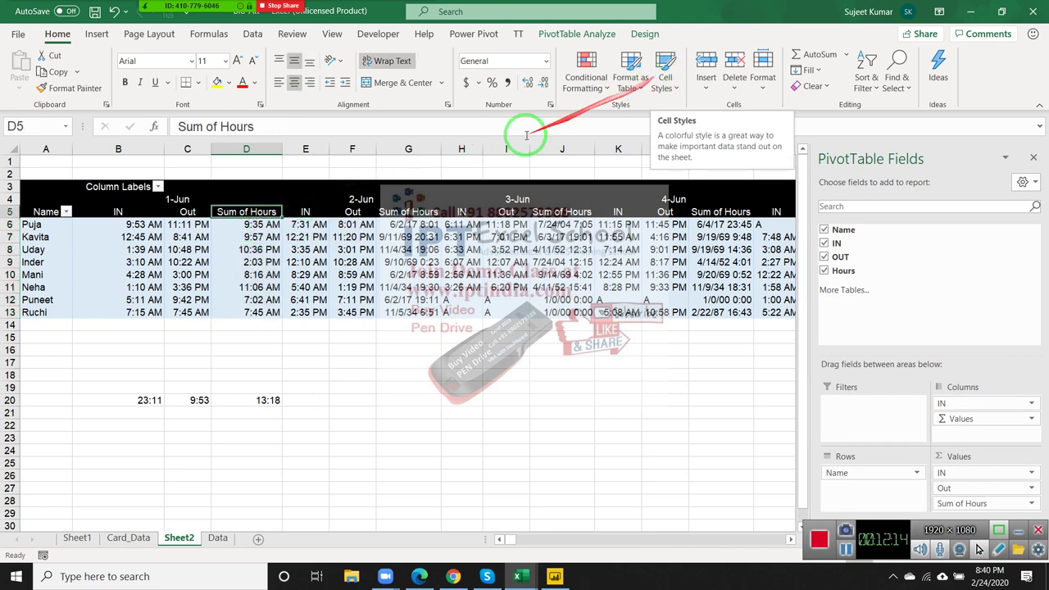
{"action": "mouse_move", "coordinate": [658, 76]}
{"action": "left_mouse_down"}
{"action": "mouse_move", "coordinate": [492, 421]}
{"action": "mouse_move", "coordinate": [382, 272]}
{"action": "mouse_move", "coordinate": [703, 115]}
{"action": "left_mouse_up"}
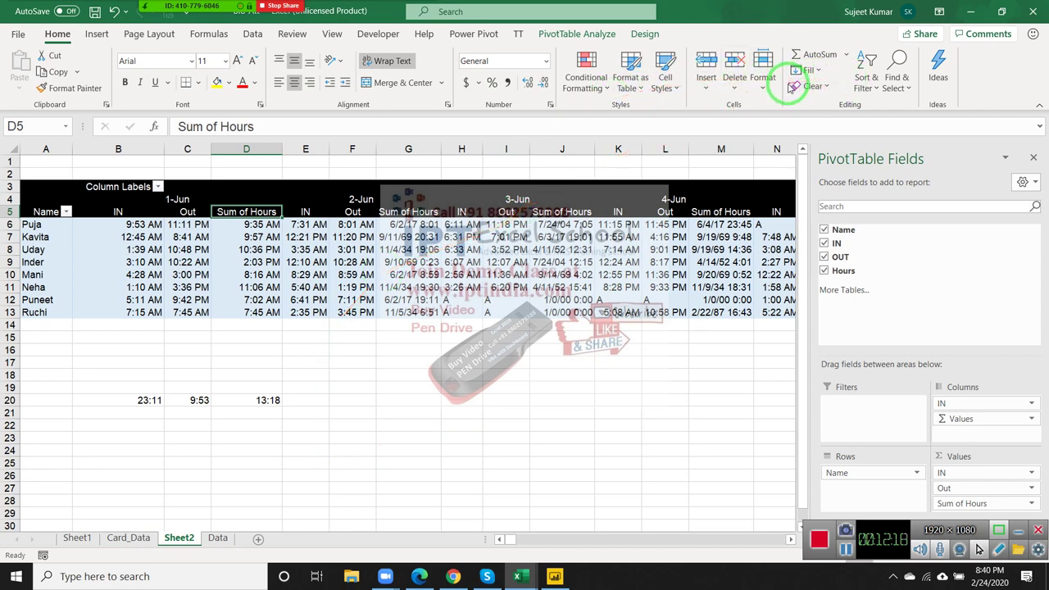
{"action": "left_click_drag", "start_coordinate": [791, 86], "coordinate": [274, 235]}
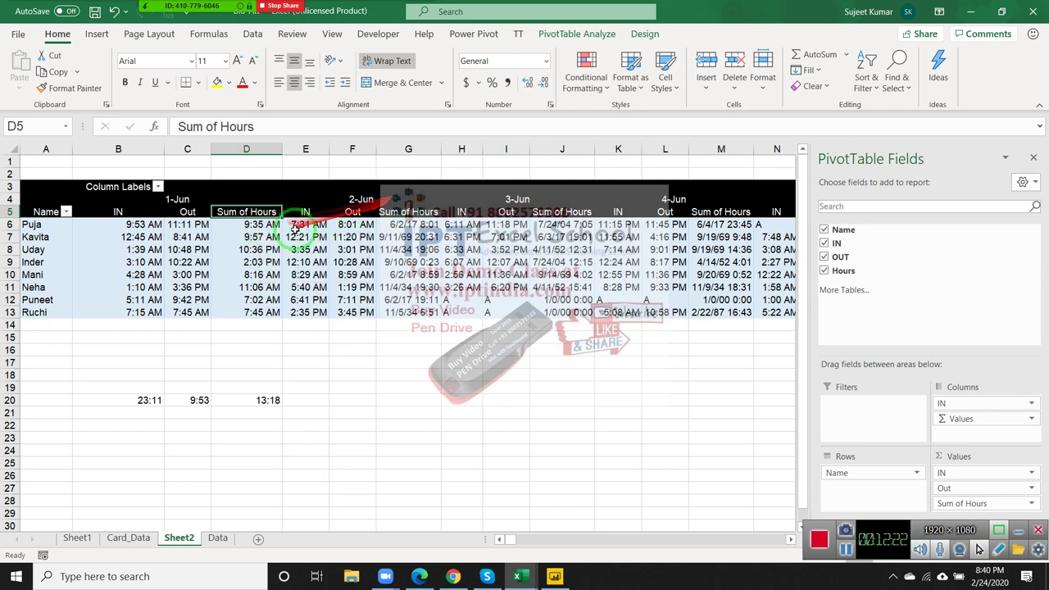
{"action": "left_click", "coordinate": [261, 224]}
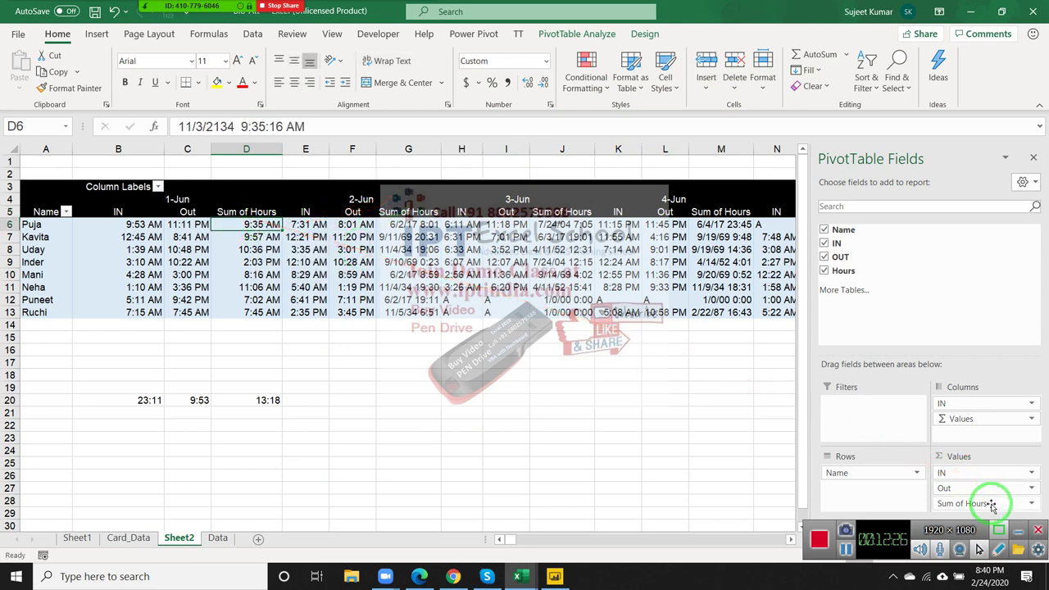
{"action": "left_click", "coordinate": [244, 211]}
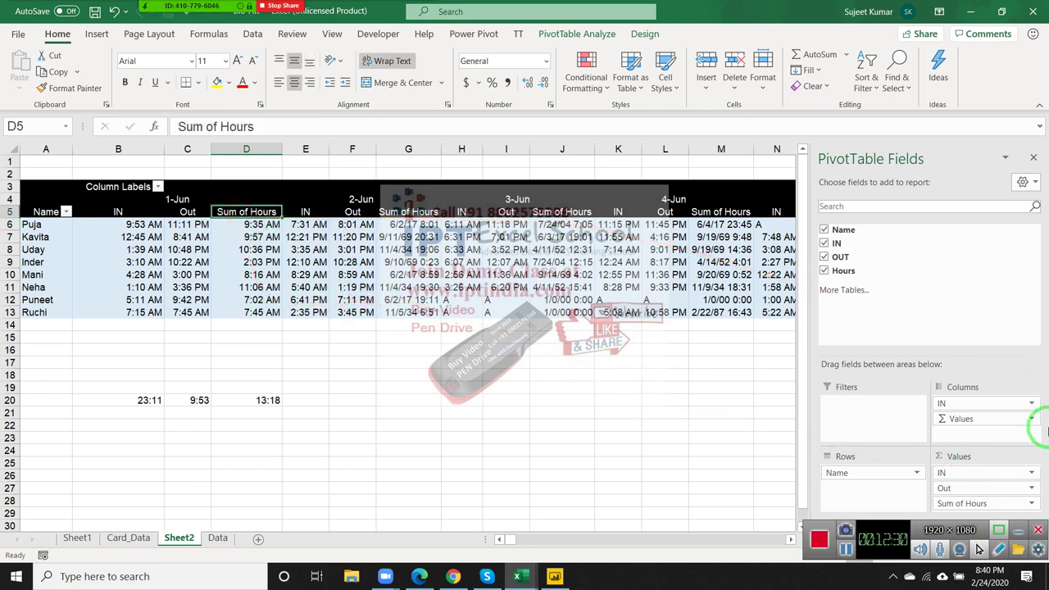
Step: Change the Hours value summary from Sum to Max
{"action": "left_click", "coordinate": [1016, 503]}
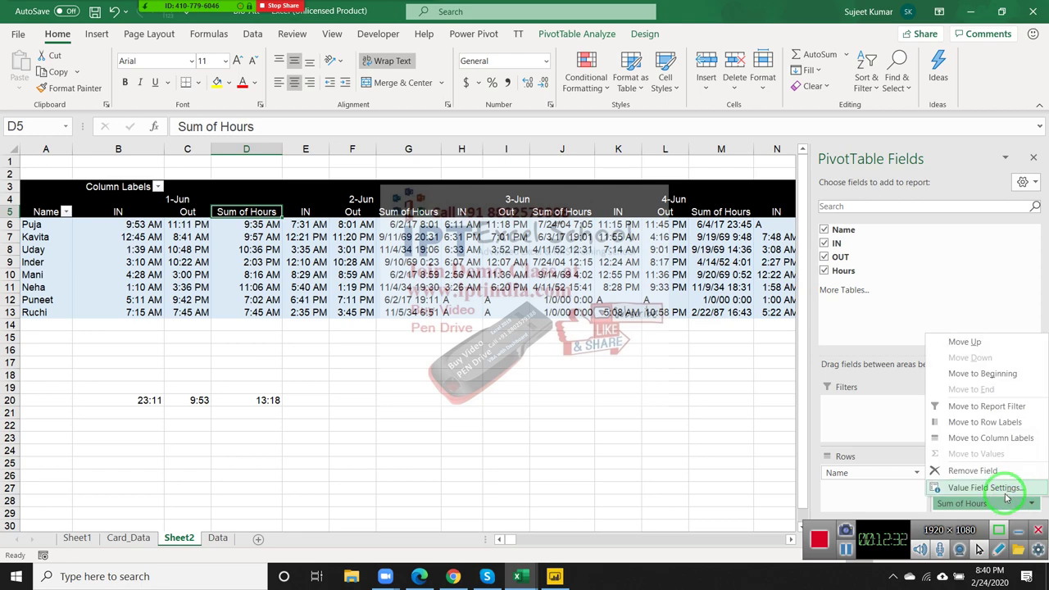
{"action": "left_click", "coordinate": [1002, 487]}
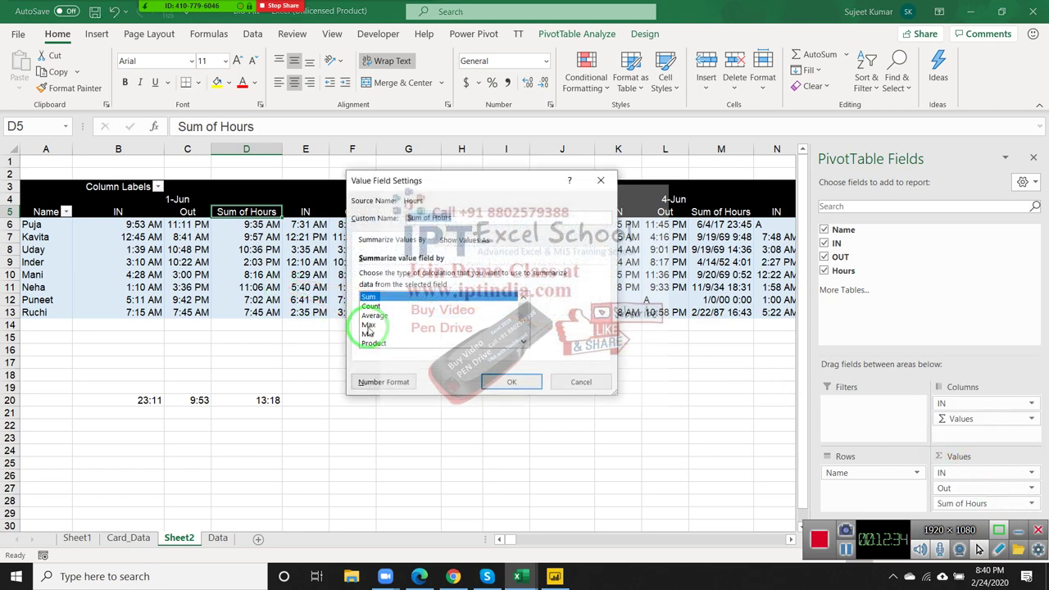
{"action": "left_click", "coordinate": [370, 324]}
{"action": "left_click", "coordinate": [511, 382]}
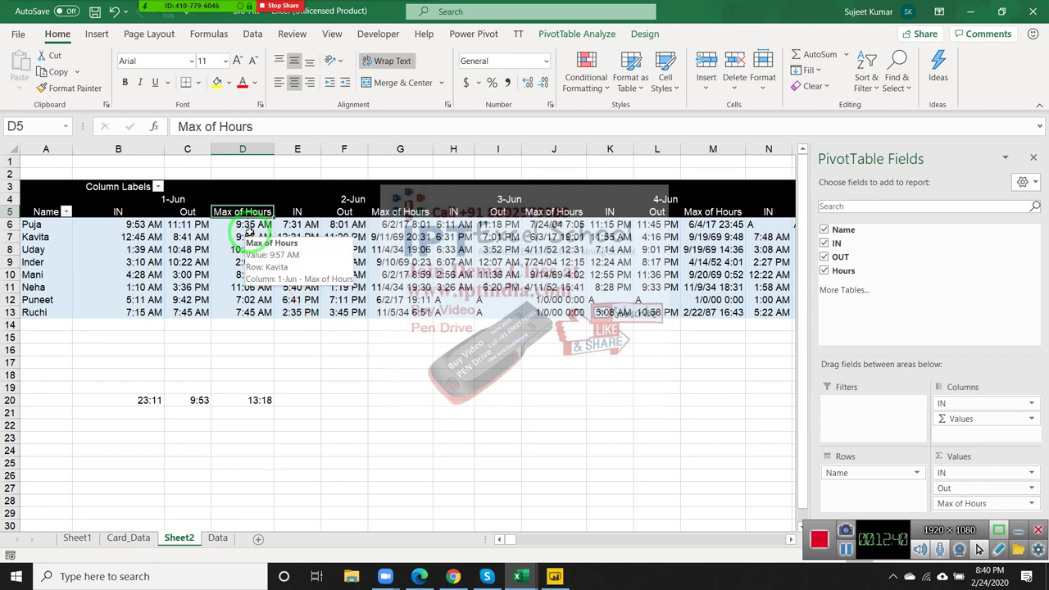
Step: Try summarising Hours by Min instead
{"action": "left_click", "coordinate": [1000, 506]}
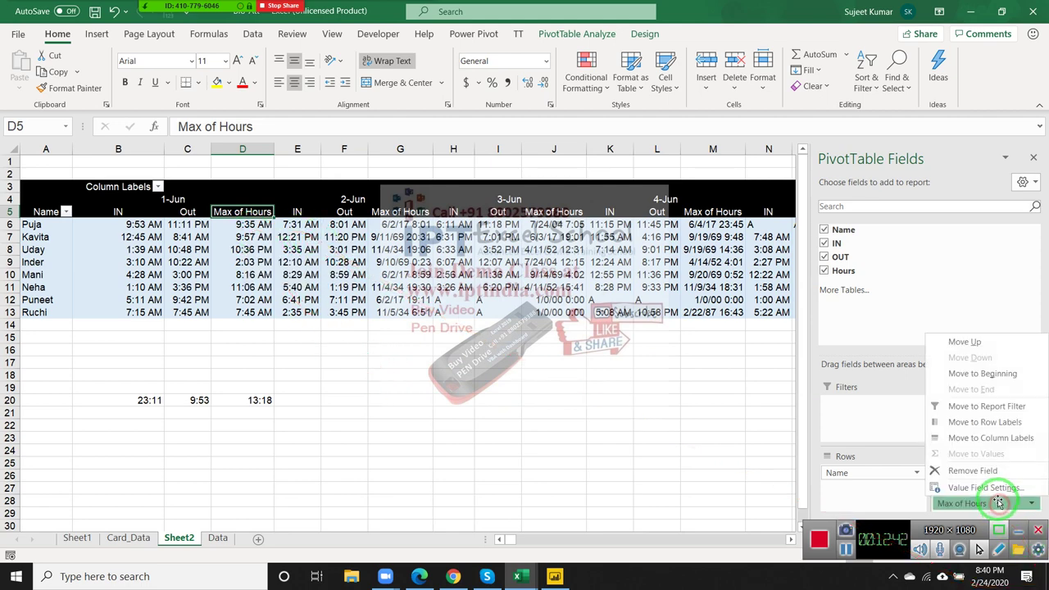
{"action": "left_click", "coordinate": [984, 479]}
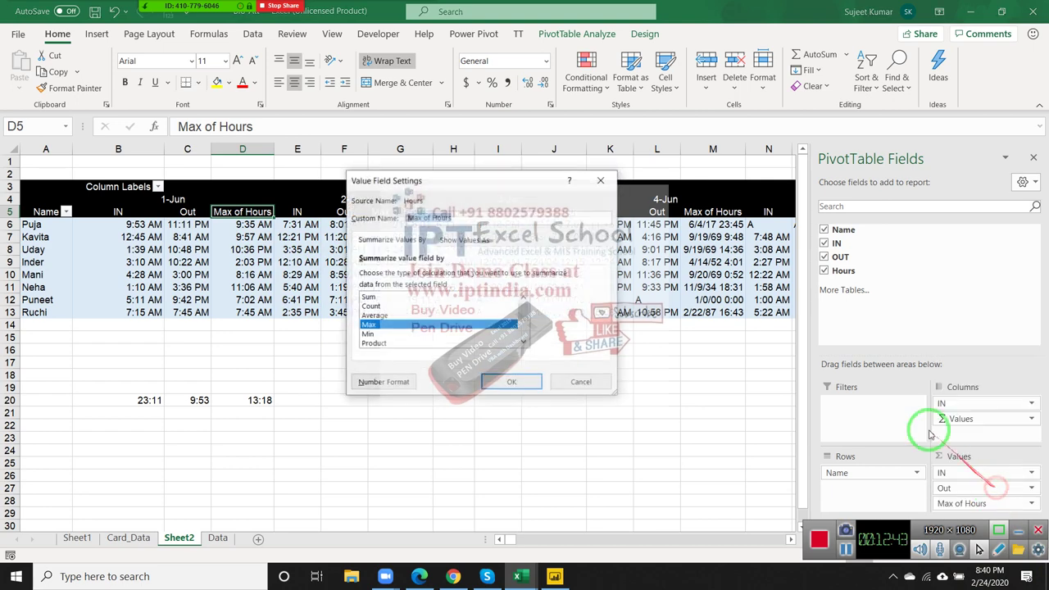
{"action": "left_click", "coordinate": [368, 334]}
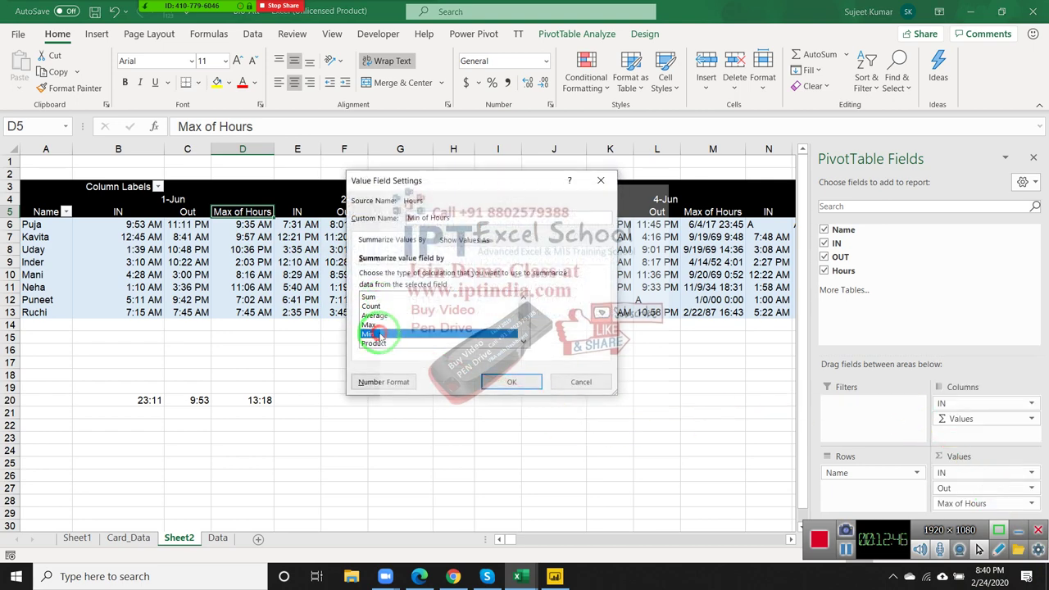
{"action": "left_click", "coordinate": [507, 383]}
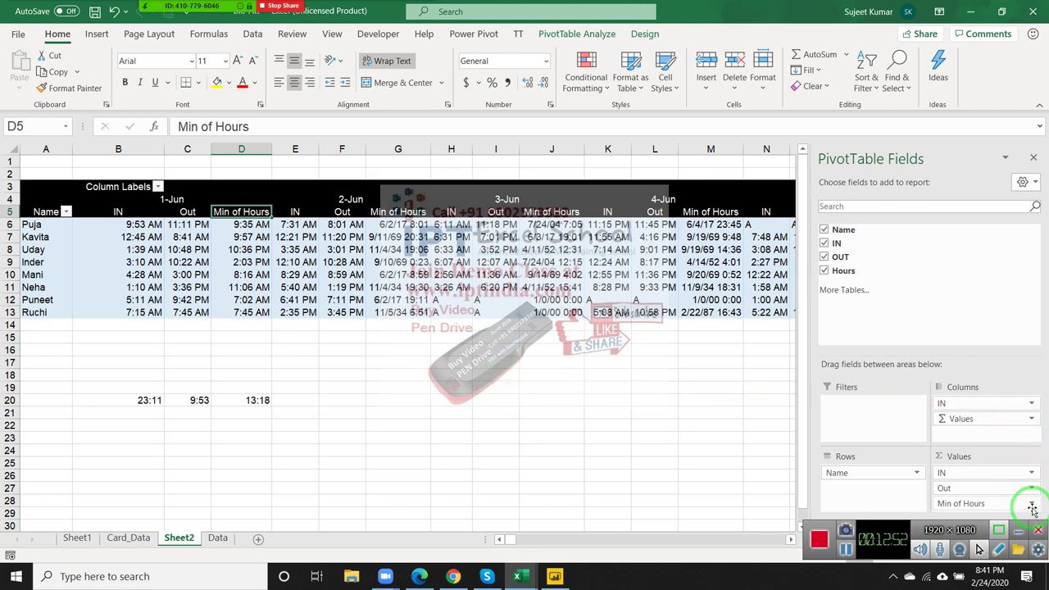
Step: Return the Hours summary to Max so the pivot shows Max of Hours
{"action": "left_click", "coordinate": [1033, 504]}
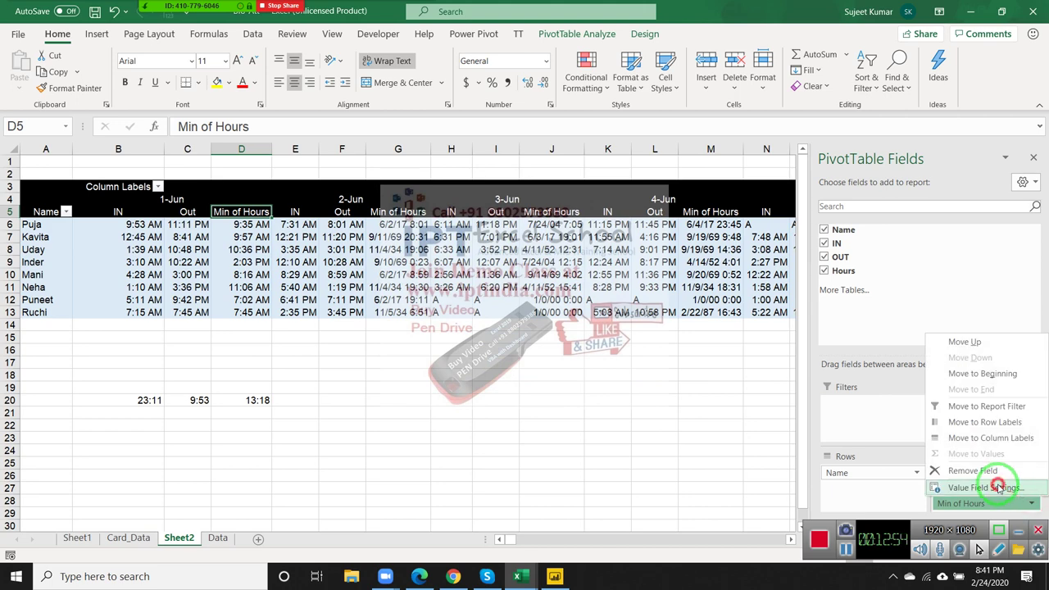
{"action": "left_click", "coordinate": [998, 487]}
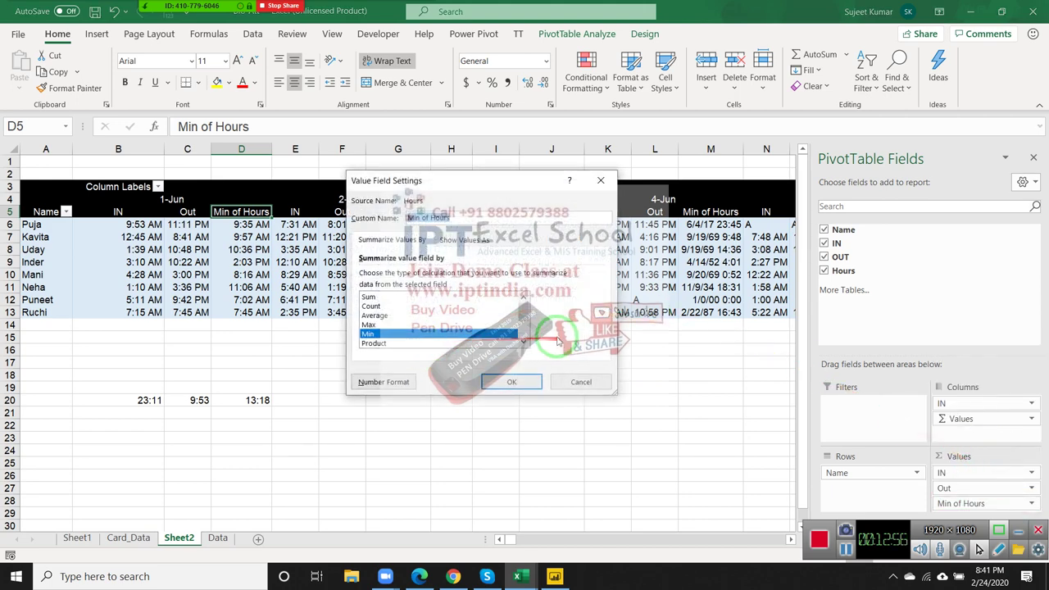
{"action": "left_click", "coordinate": [522, 341]}
{"action": "left_click", "coordinate": [522, 342]}
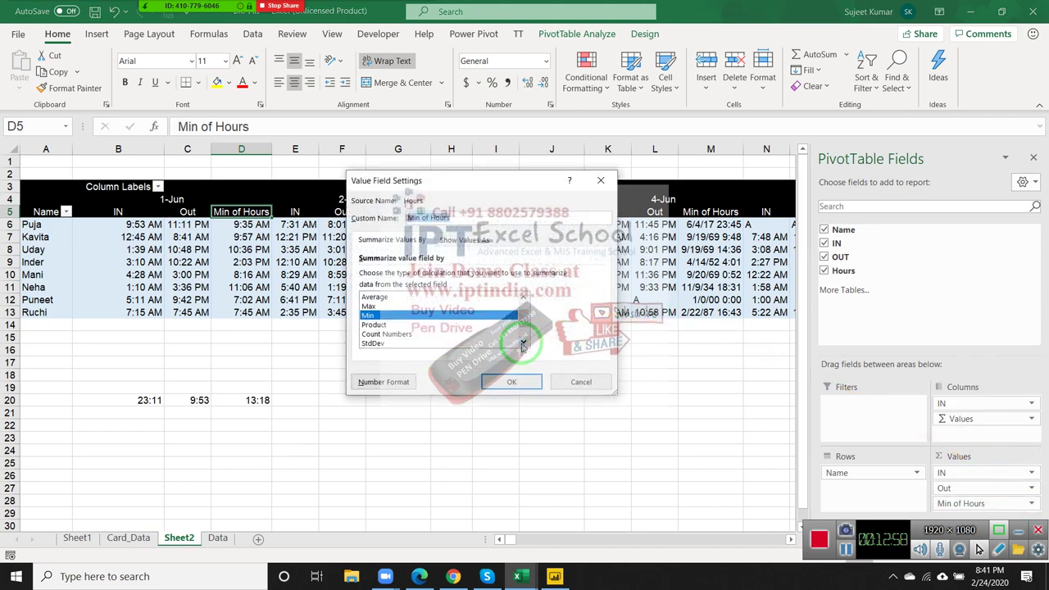
{"action": "left_click", "coordinate": [522, 342]}
{"action": "left_click", "coordinate": [522, 343]}
{"action": "left_click", "coordinate": [522, 343]}
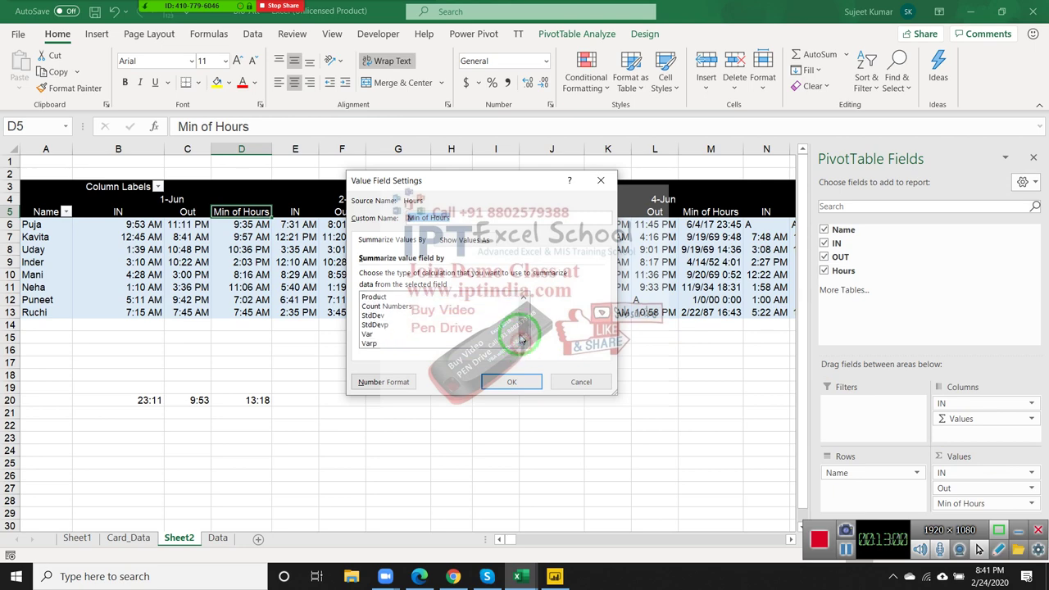
{"action": "left_click_drag", "start_coordinate": [523, 331], "coordinate": [524, 313]}
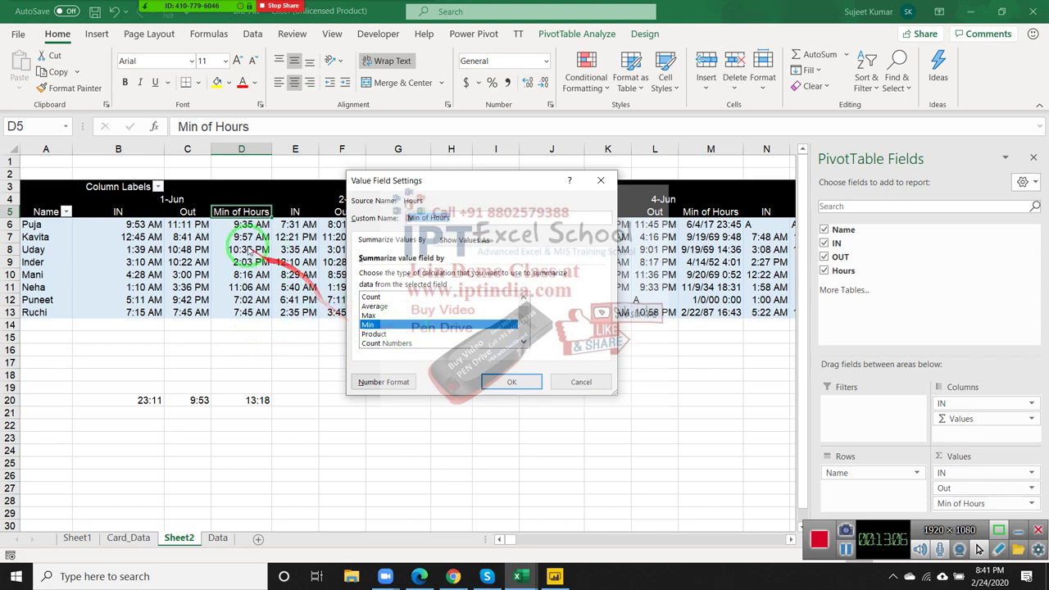
{"action": "left_click", "coordinate": [357, 317]}
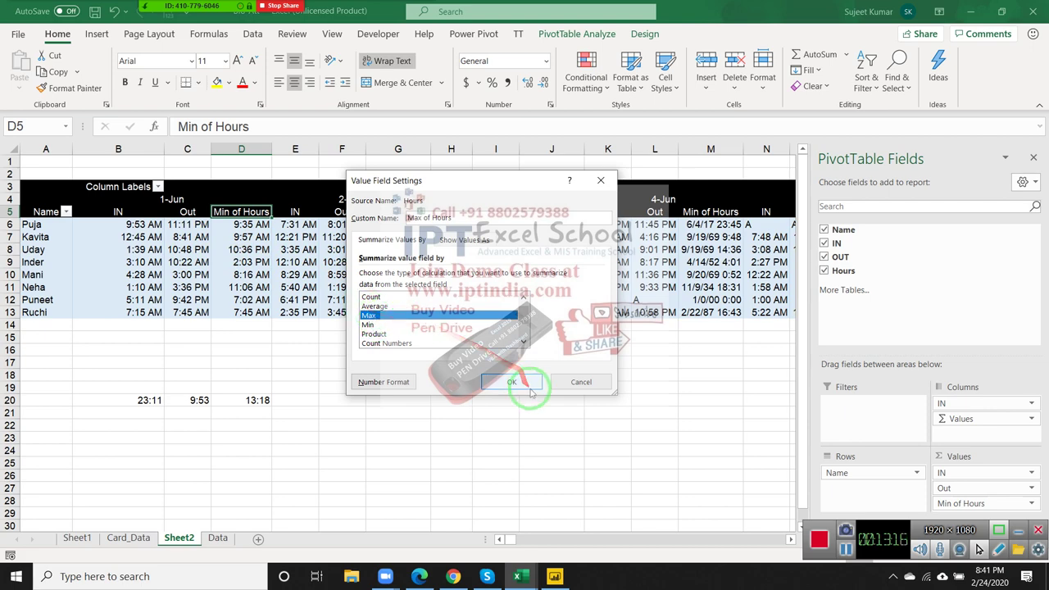
{"action": "left_click", "coordinate": [499, 379]}
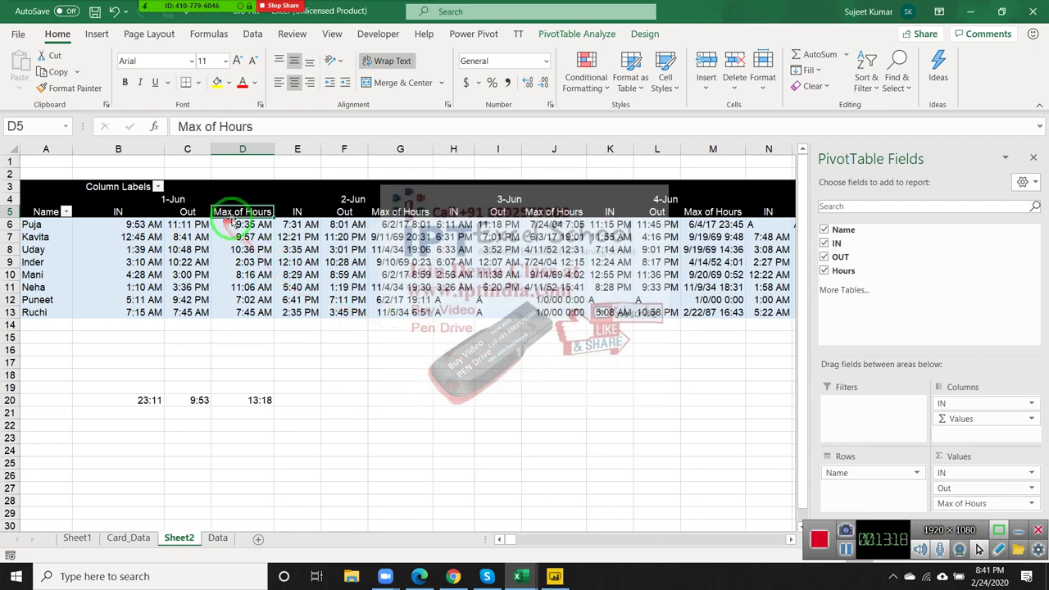
Step: Modify the calculated field Hours to =mod(max(out),1)-mod(min(in),1)
{"action": "left_click", "coordinate": [578, 37]}
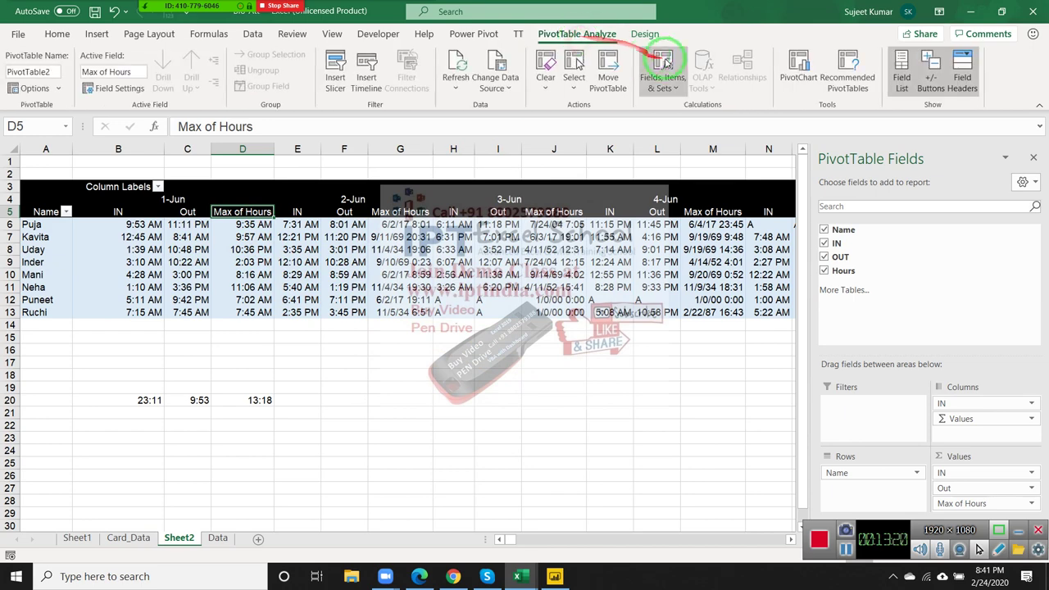
{"action": "left_click", "coordinate": [645, 33]}
{"action": "left_click", "coordinate": [590, 38]}
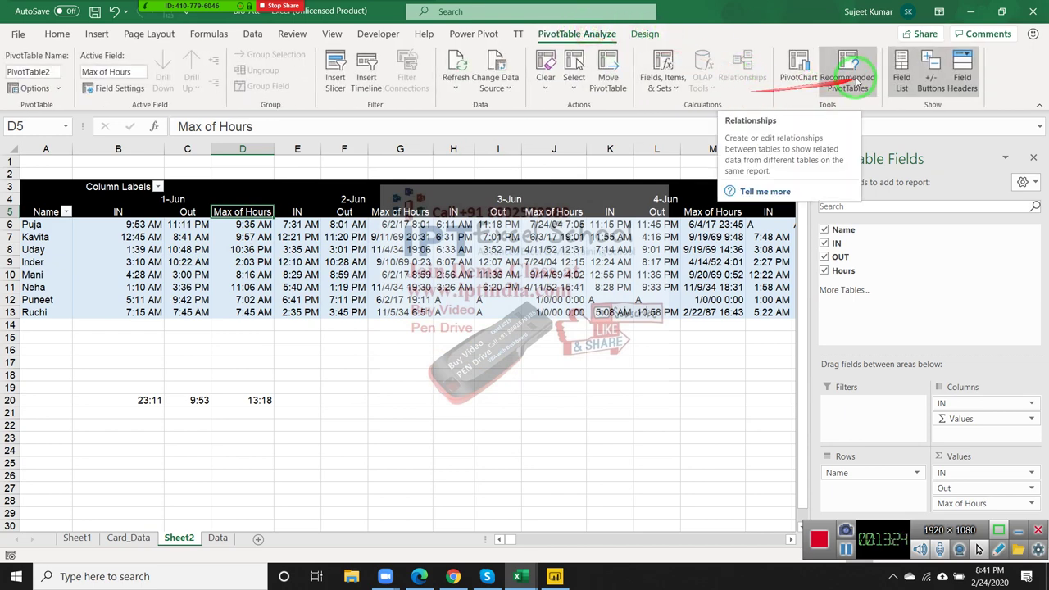
{"action": "left_click_drag", "start_coordinate": [635, 84], "coordinate": [909, 80]}
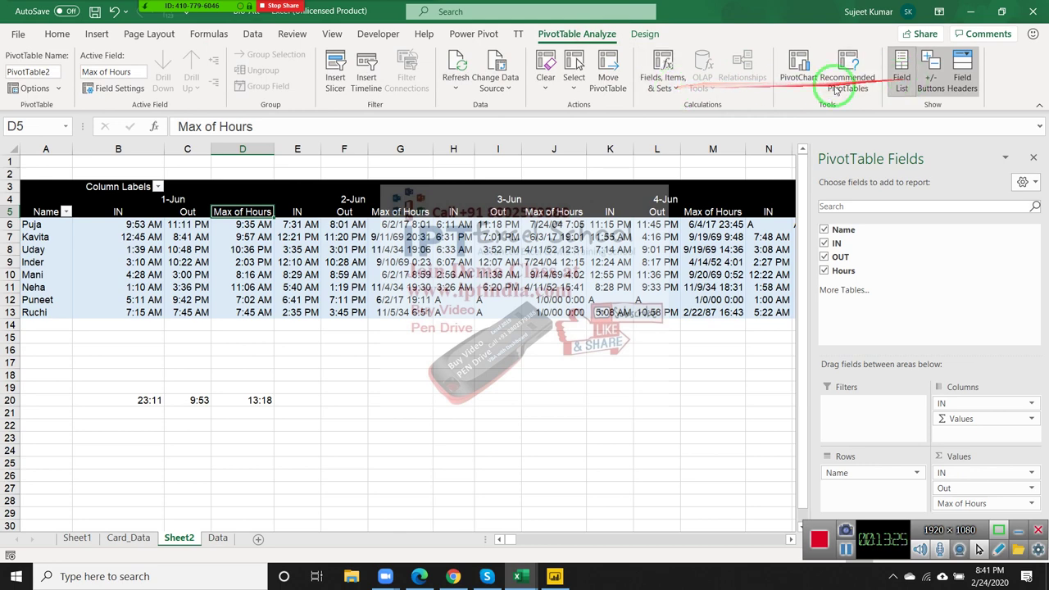
{"action": "left_click", "coordinate": [676, 89]}
{"action": "left_click", "coordinate": [681, 105]}
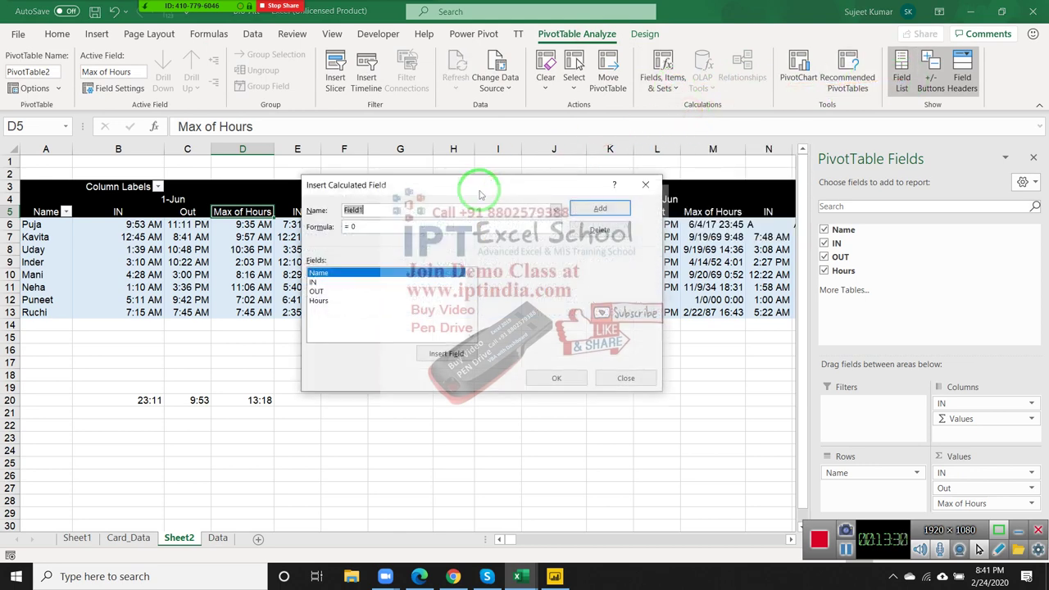
{"action": "type", "text": "Hours"}
{"action": "left_click", "coordinate": [438, 228]}
{"action": "type", "text": "mod(max(out),1)-mod("}
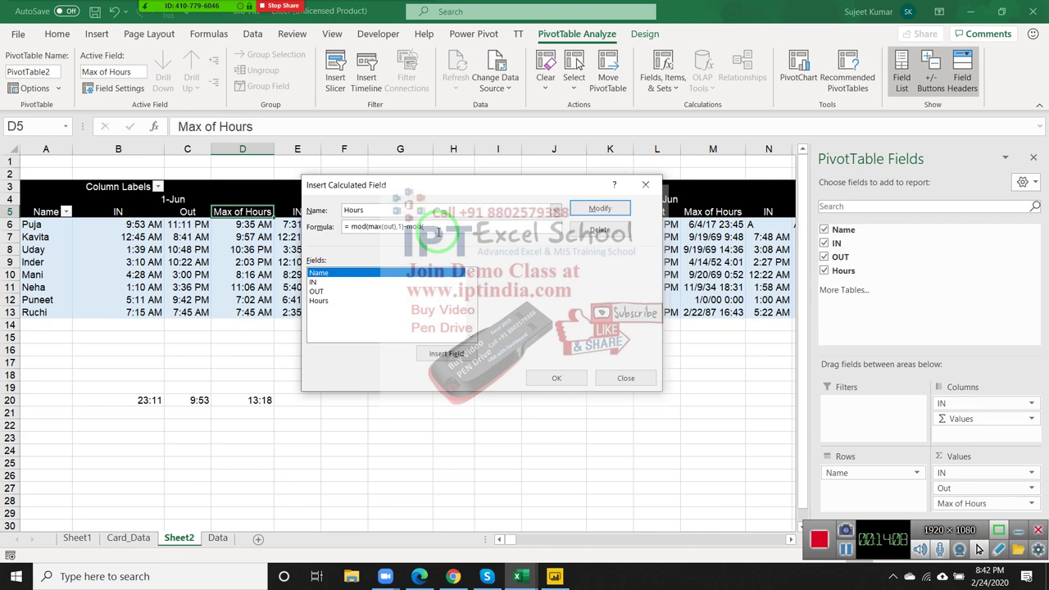
{"action": "type", "text": "min(in),1"}
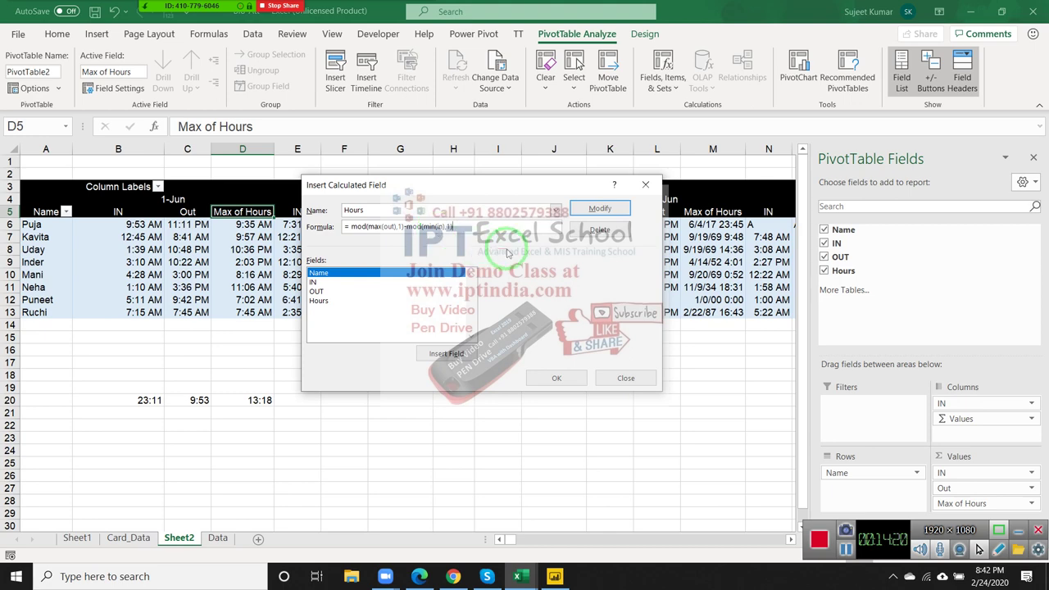
{"action": "left_click", "coordinate": [599, 210]}
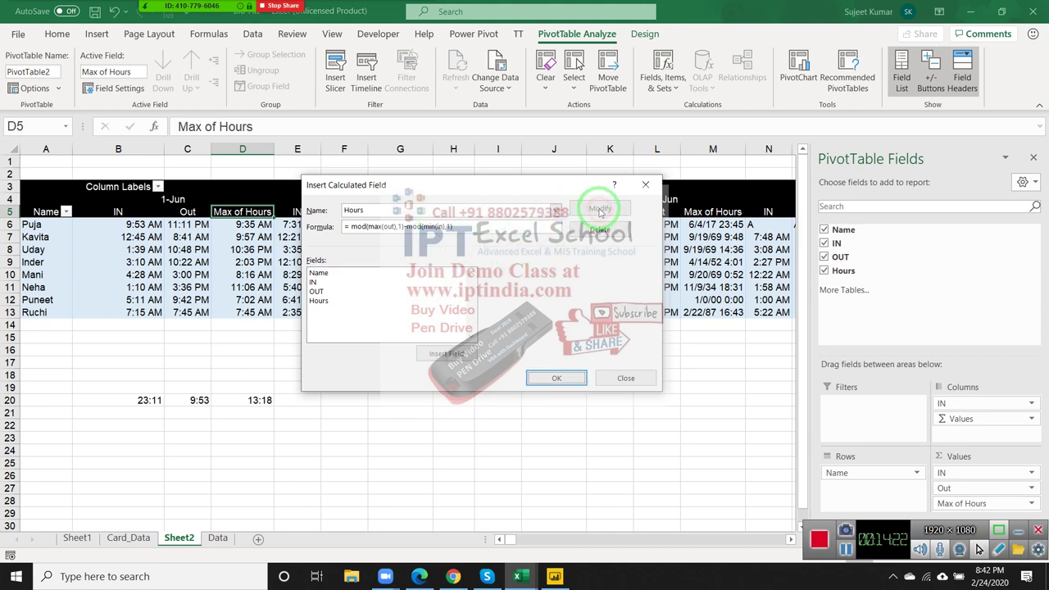
{"action": "left_click", "coordinate": [565, 378]}
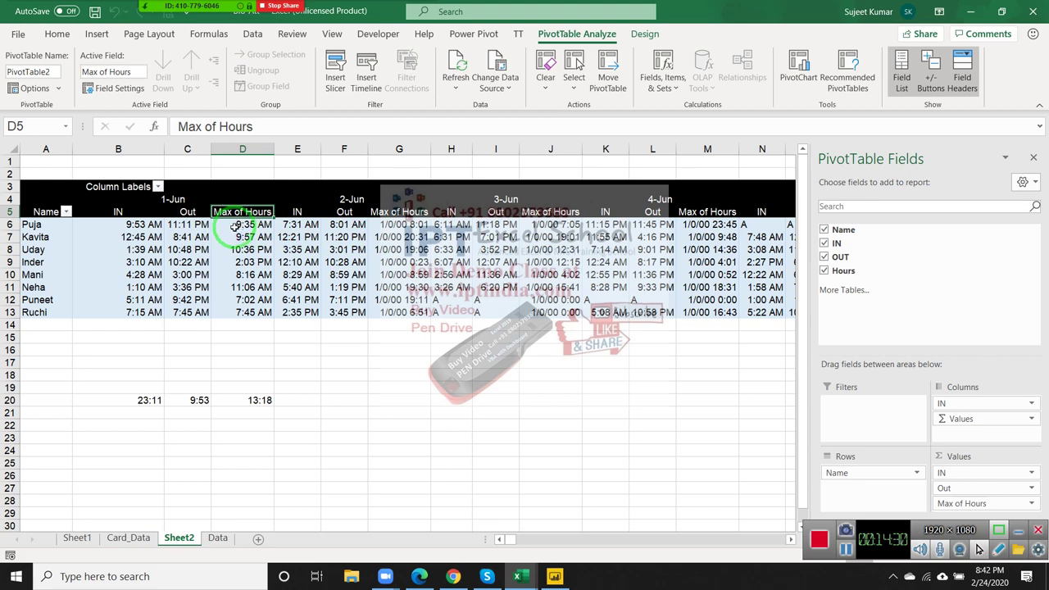
{"action": "left_click", "coordinate": [236, 224]}
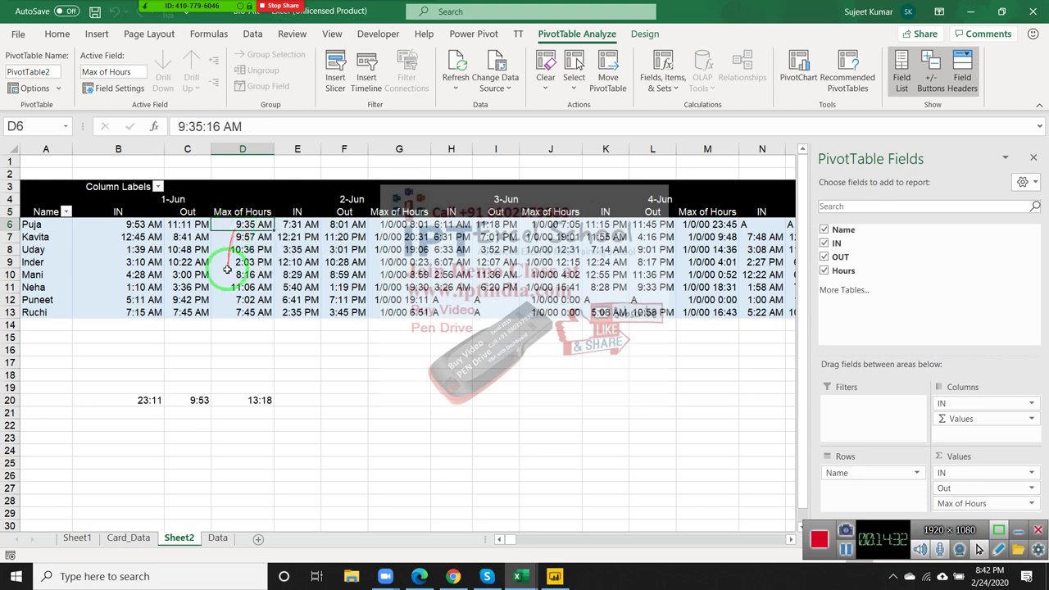
{"action": "left_click", "coordinate": [241, 237]}
{"action": "left_click", "coordinate": [244, 249]}
{"action": "left_click", "coordinate": [245, 262]}
{"action": "left_click", "coordinate": [246, 275]}
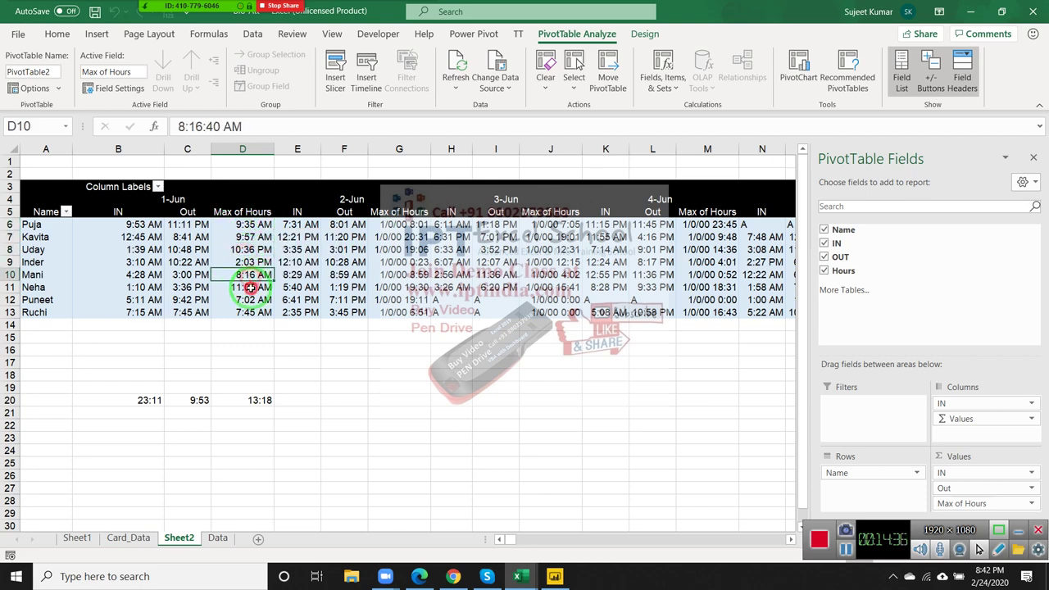
{"action": "left_click", "coordinate": [250, 287]}
{"action": "left_click", "coordinate": [406, 236]}
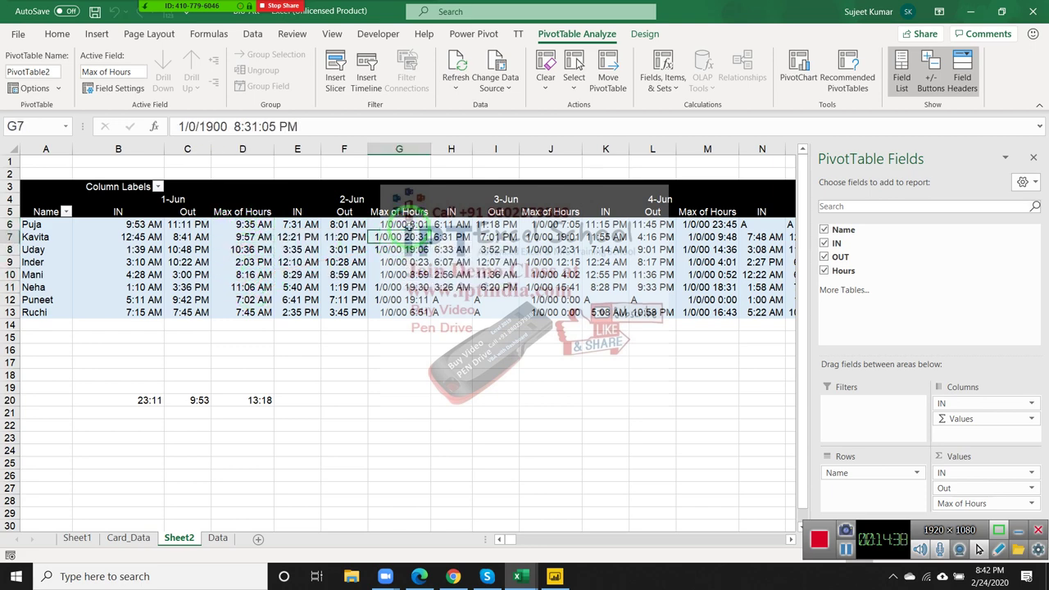
{"action": "left_click", "coordinate": [404, 223]}
{"action": "left_click", "coordinate": [402, 249]}
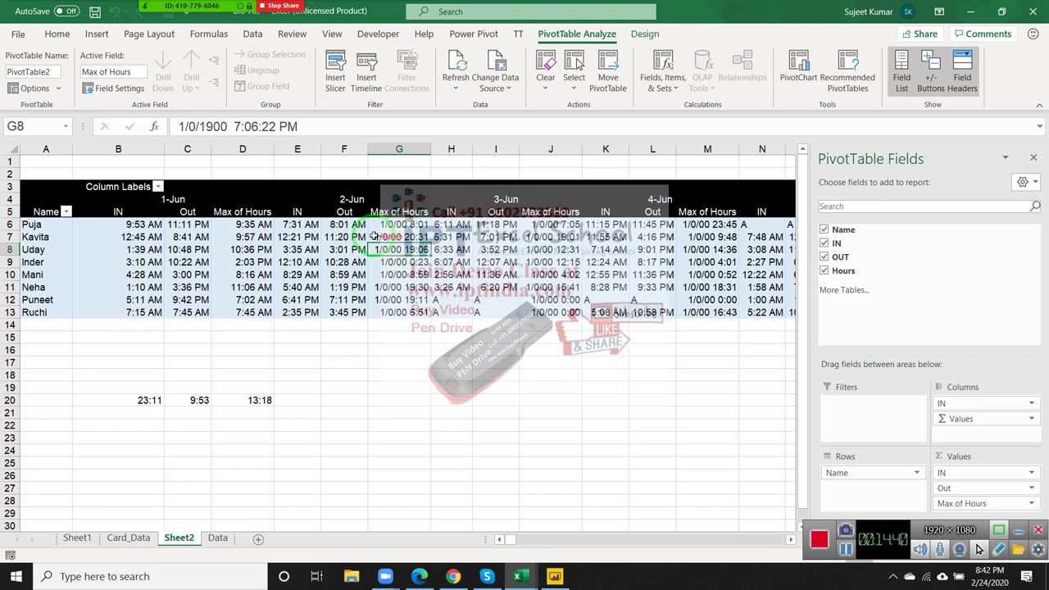
{"action": "left_click", "coordinate": [245, 223]}
{"action": "left_click", "coordinate": [249, 249]}
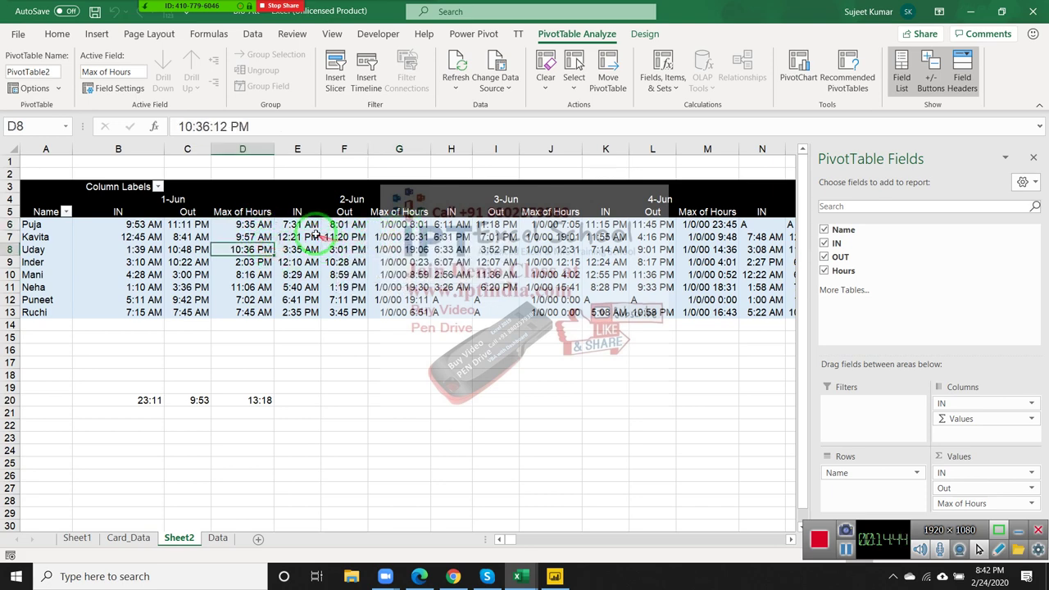
{"action": "left_click", "coordinate": [307, 225]}
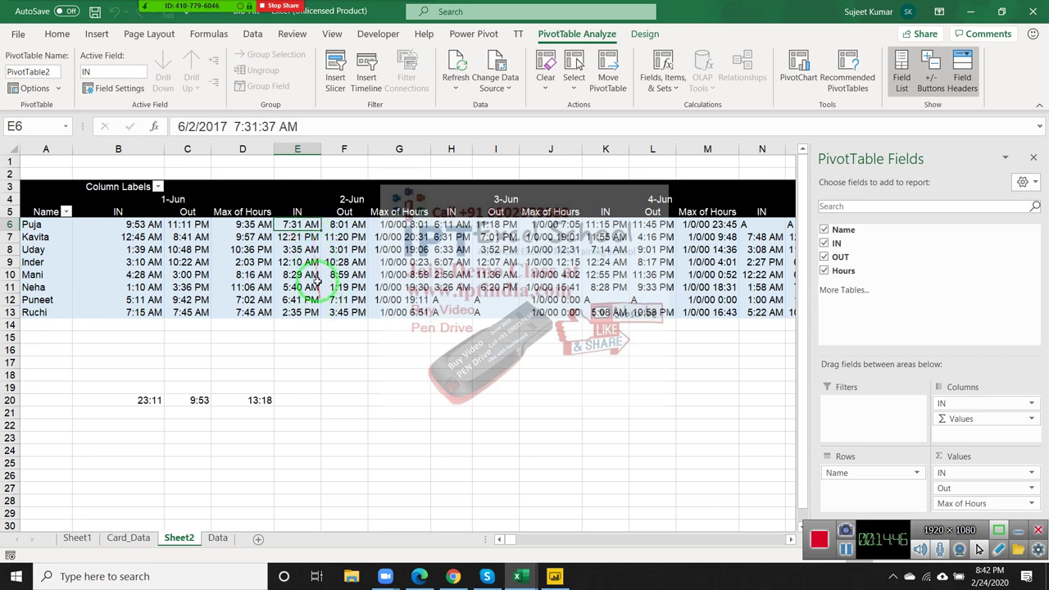
{"action": "left_click", "coordinate": [246, 237]}
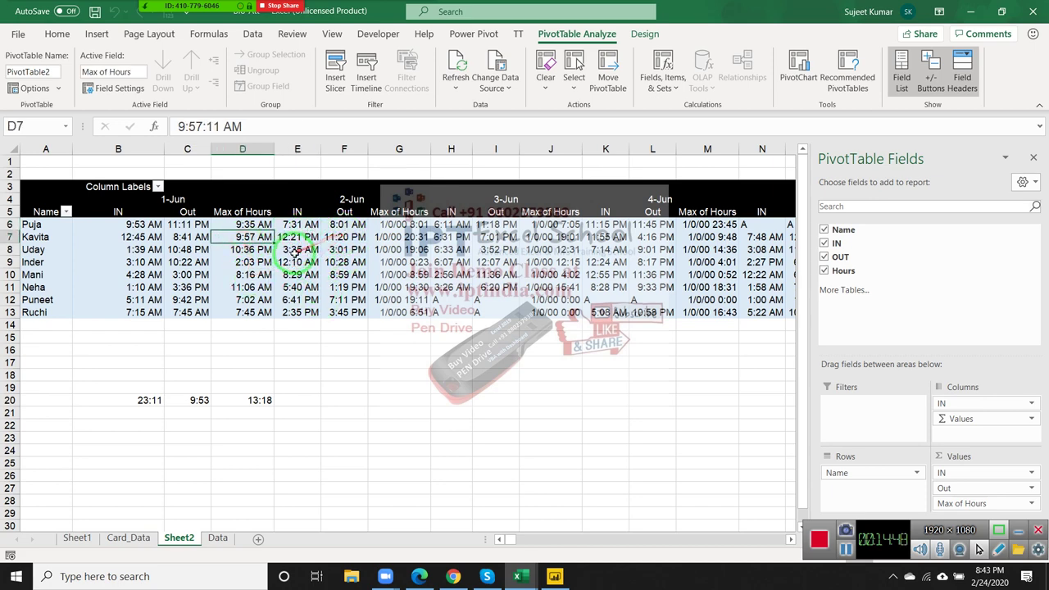
{"action": "left_click", "coordinate": [309, 243]}
{"action": "left_click", "coordinate": [305, 262]}
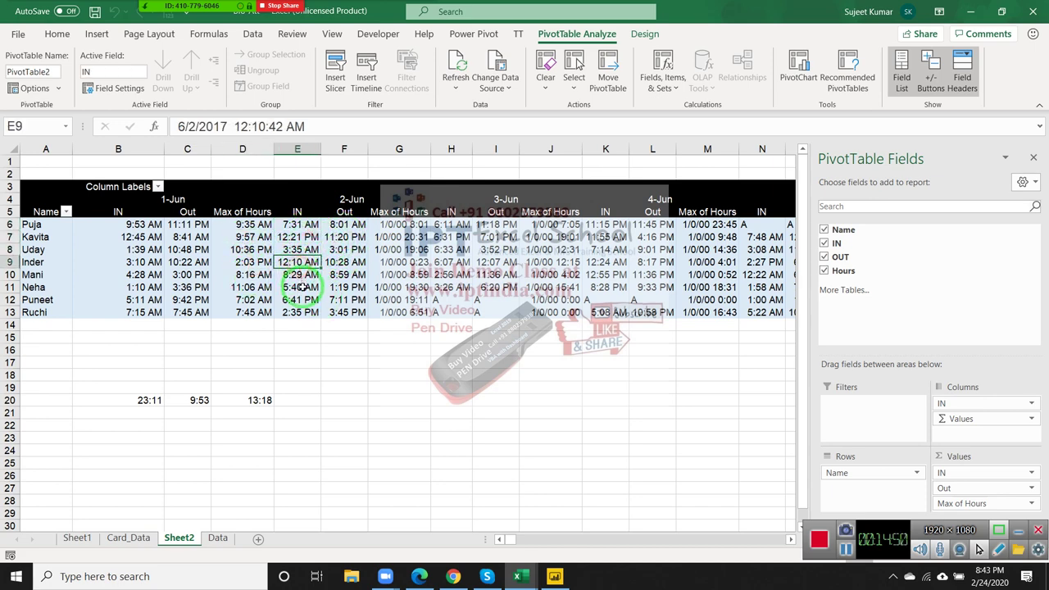
{"action": "left_click", "coordinate": [303, 299]}
{"action": "left_click", "coordinate": [305, 323]}
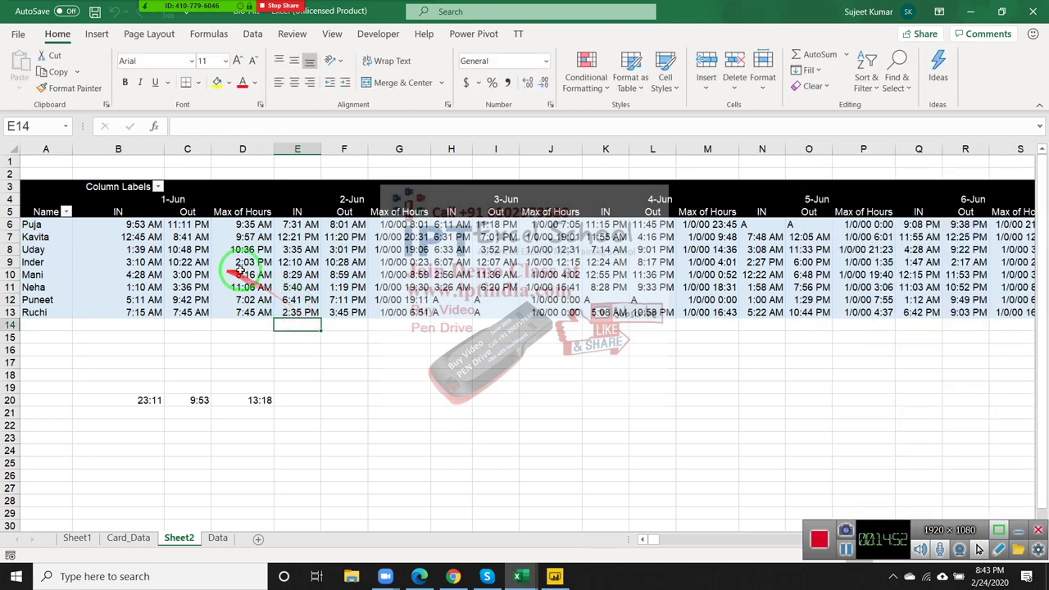
{"action": "left_click", "coordinate": [302, 227]}
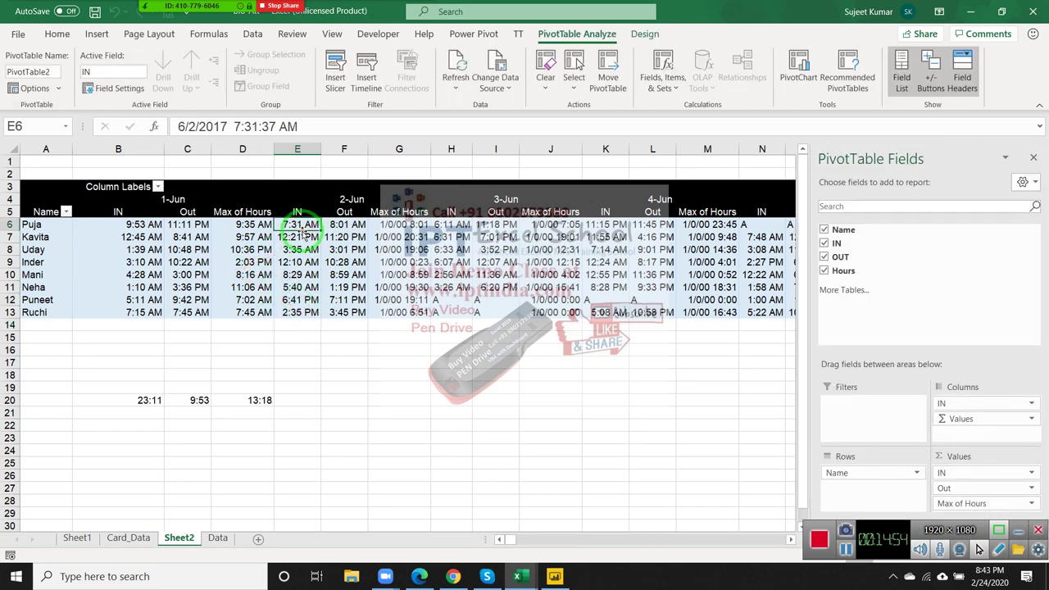
{"action": "left_click", "coordinate": [301, 250]}
{"action": "left_click", "coordinate": [304, 277]}
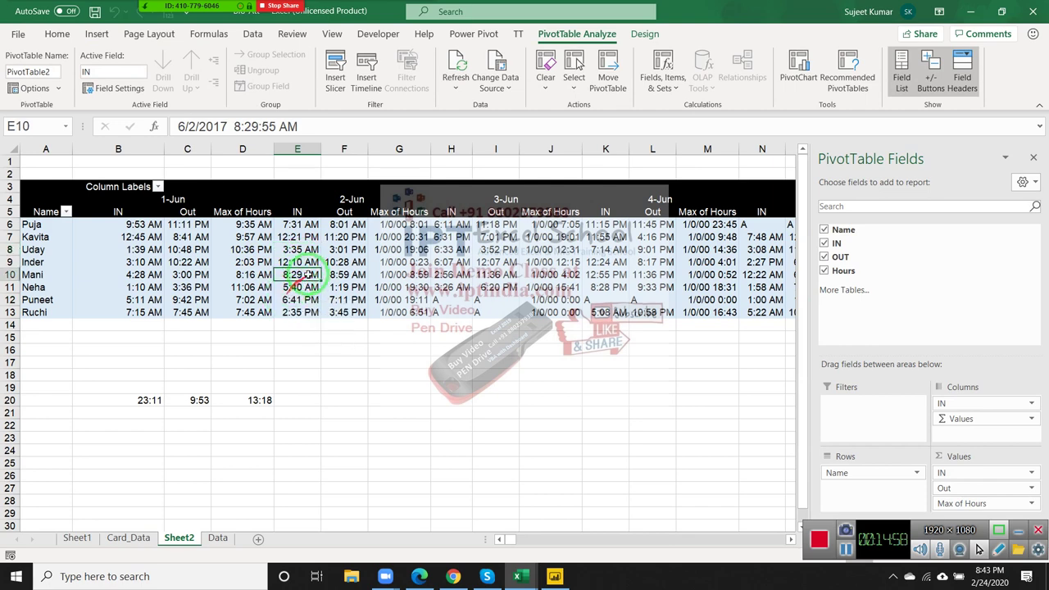
{"action": "left_click", "coordinate": [344, 238]}
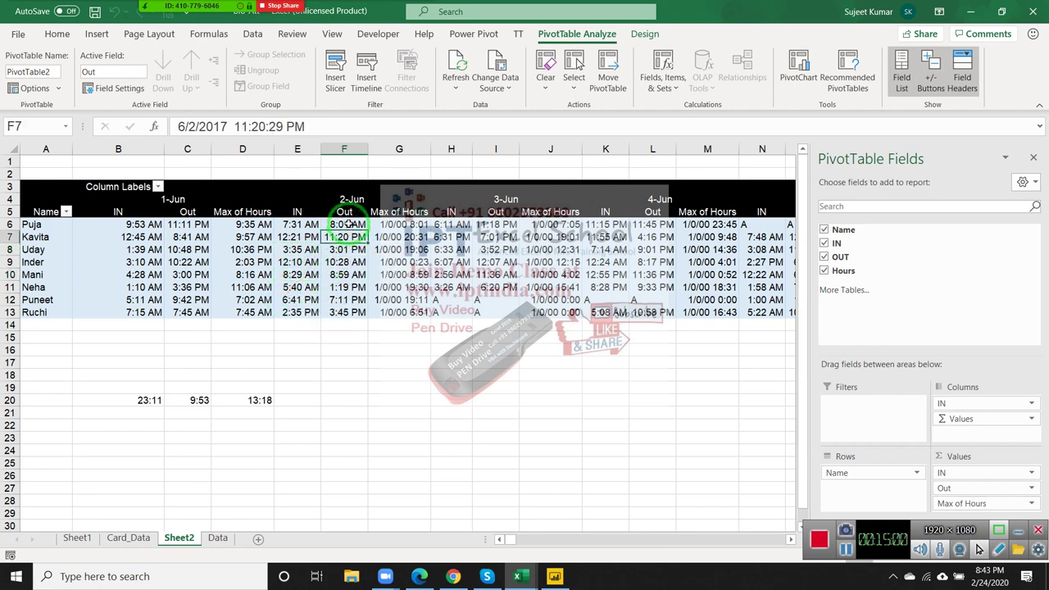
{"action": "left_click", "coordinate": [349, 223]}
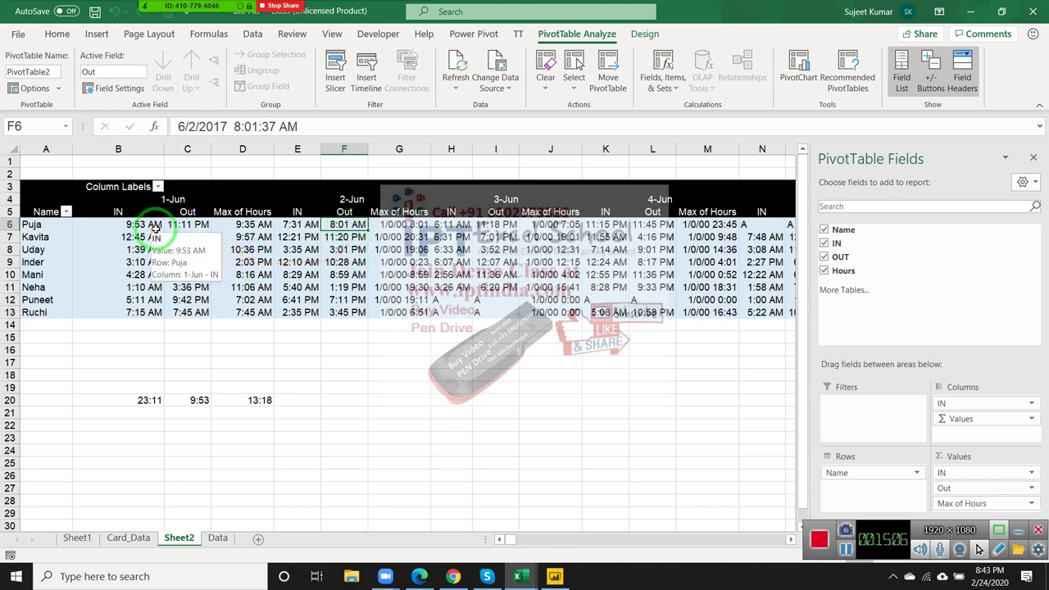
{"action": "mouse_move", "coordinate": [155, 228]}
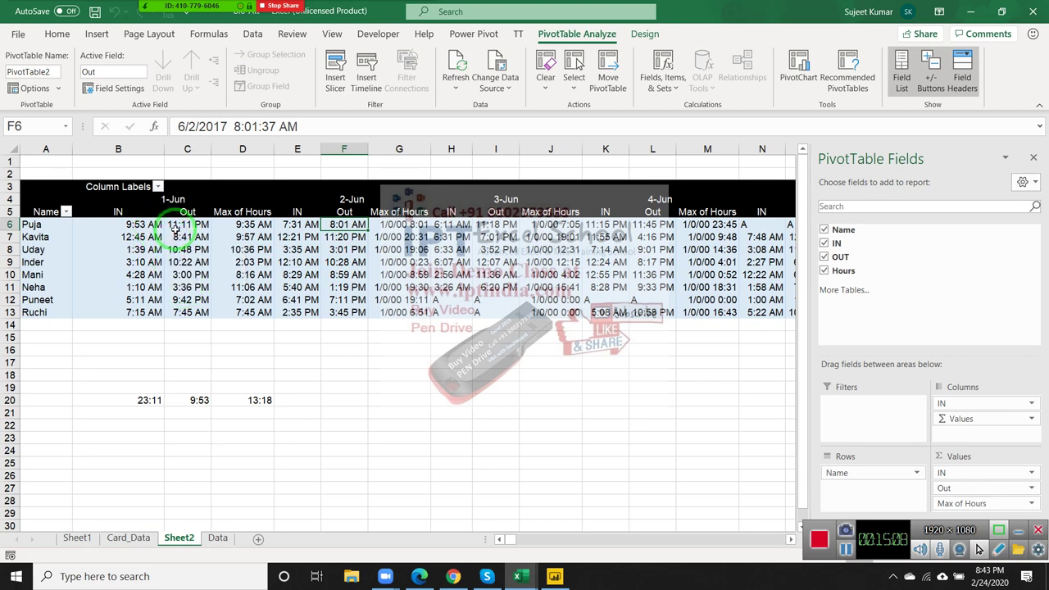
{"action": "left_click", "coordinate": [176, 228]}
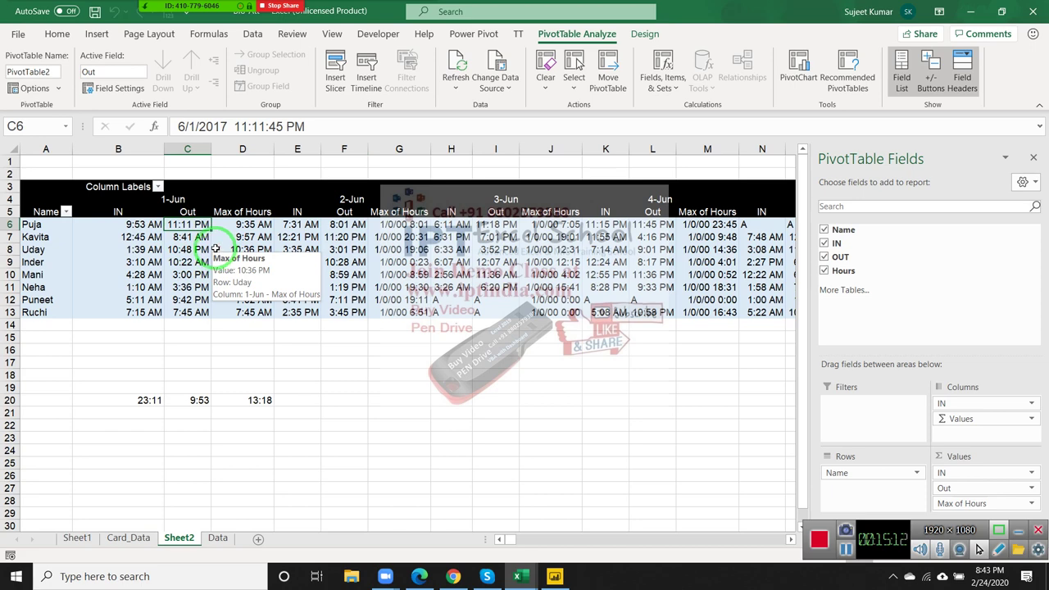
{"action": "left_click", "coordinate": [248, 224]}
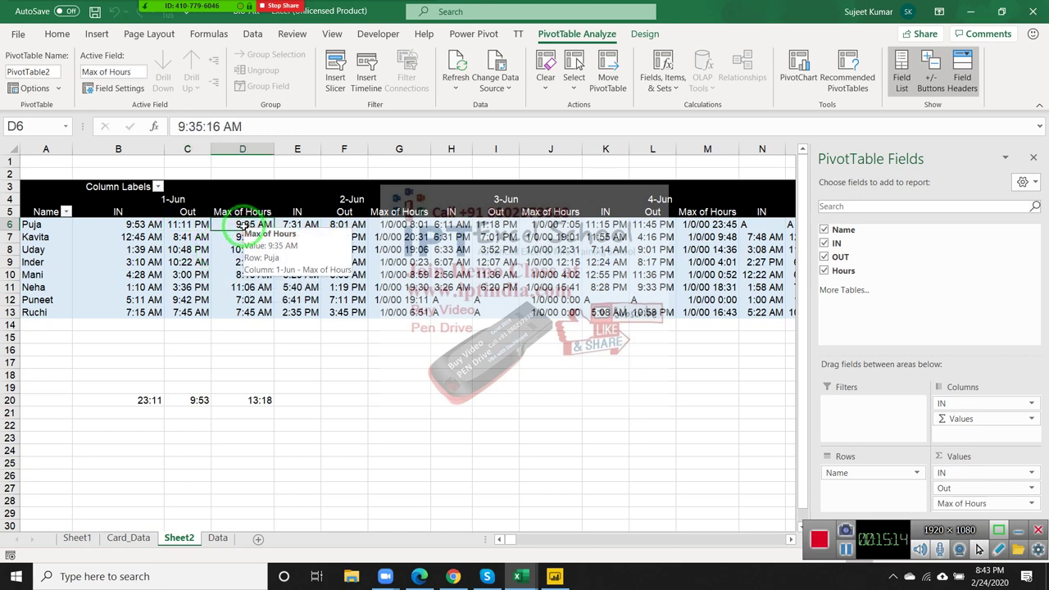
{"action": "left_click", "coordinate": [232, 241]}
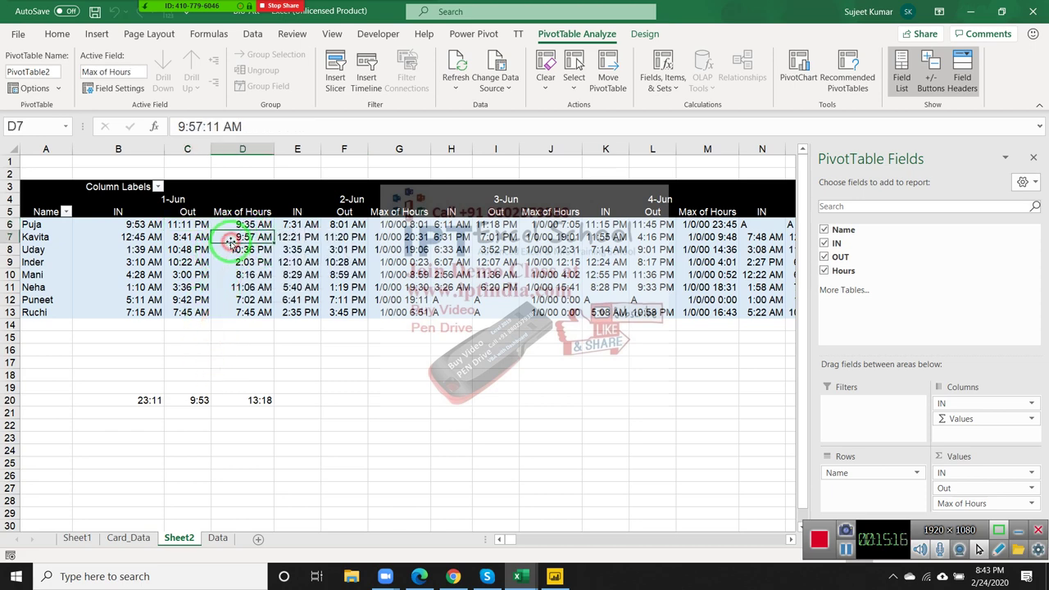
{"action": "mouse_move", "coordinate": [228, 255]}
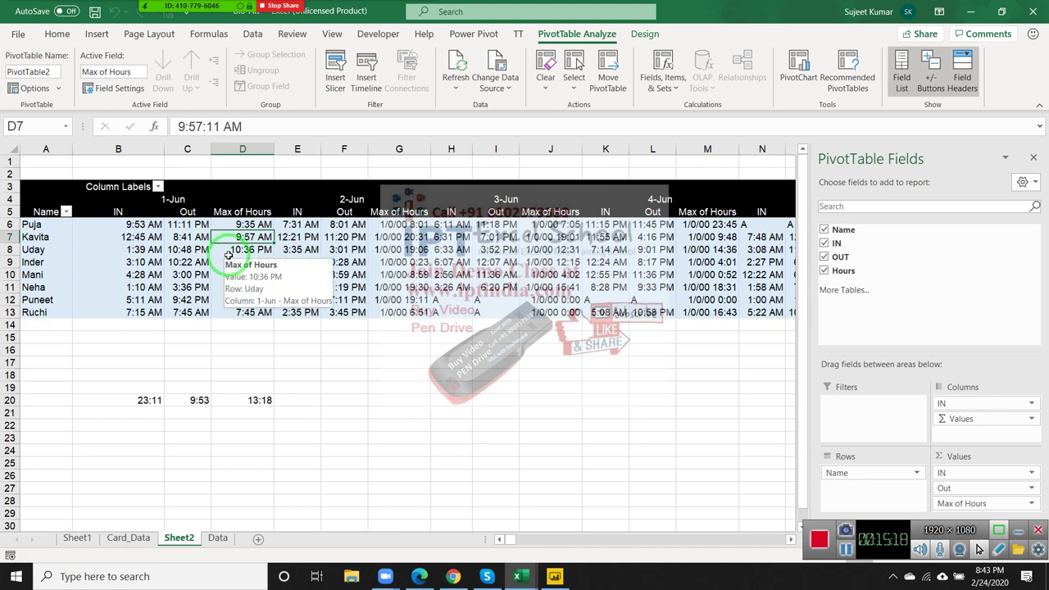
{"action": "mouse_move", "coordinate": [141, 243]}
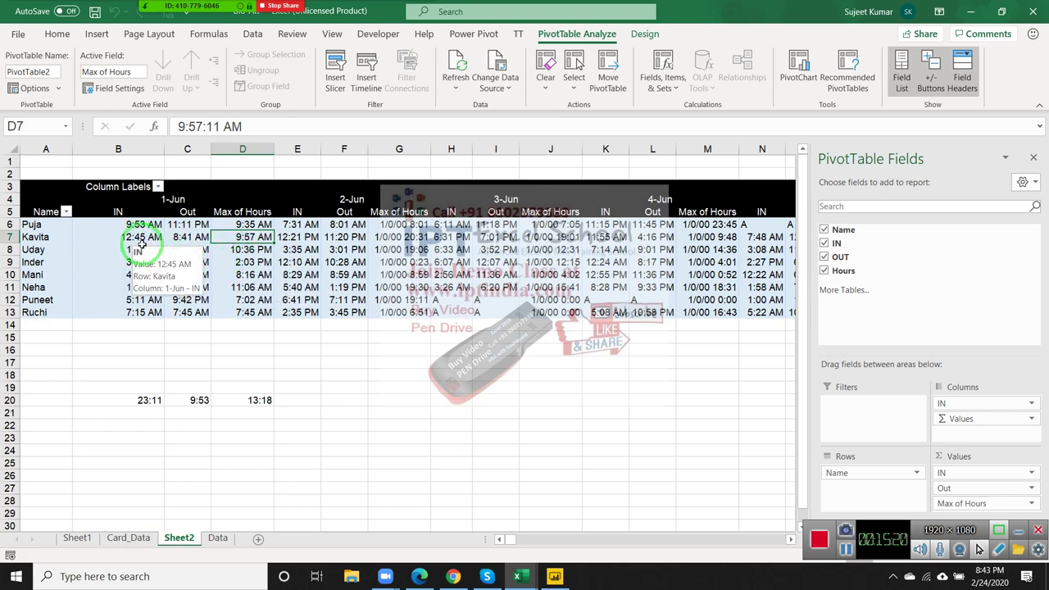
{"action": "mouse_move", "coordinate": [187, 249]}
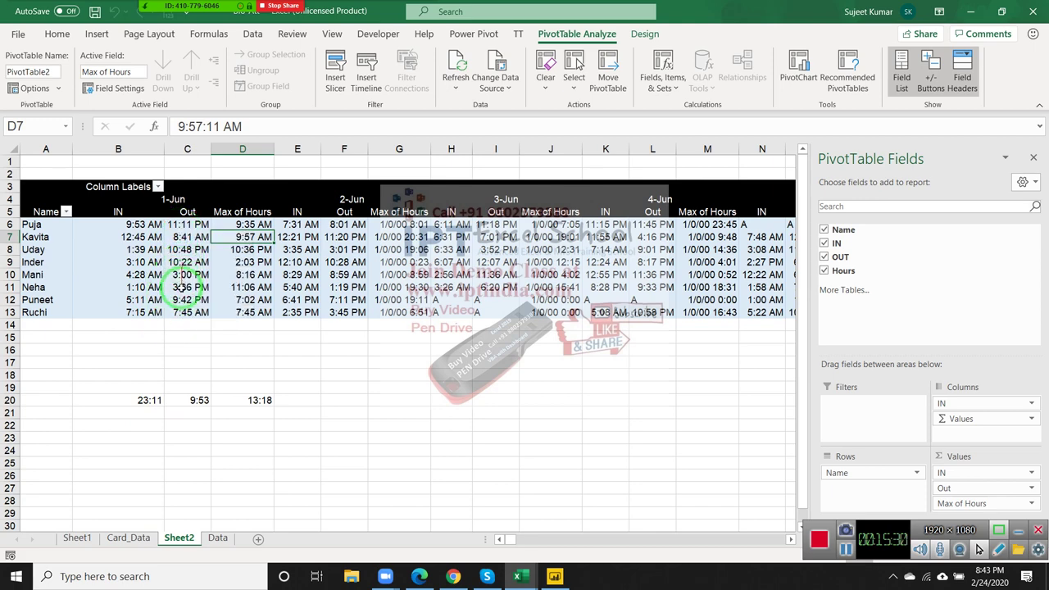
{"action": "mouse_move", "coordinate": [147, 275]}
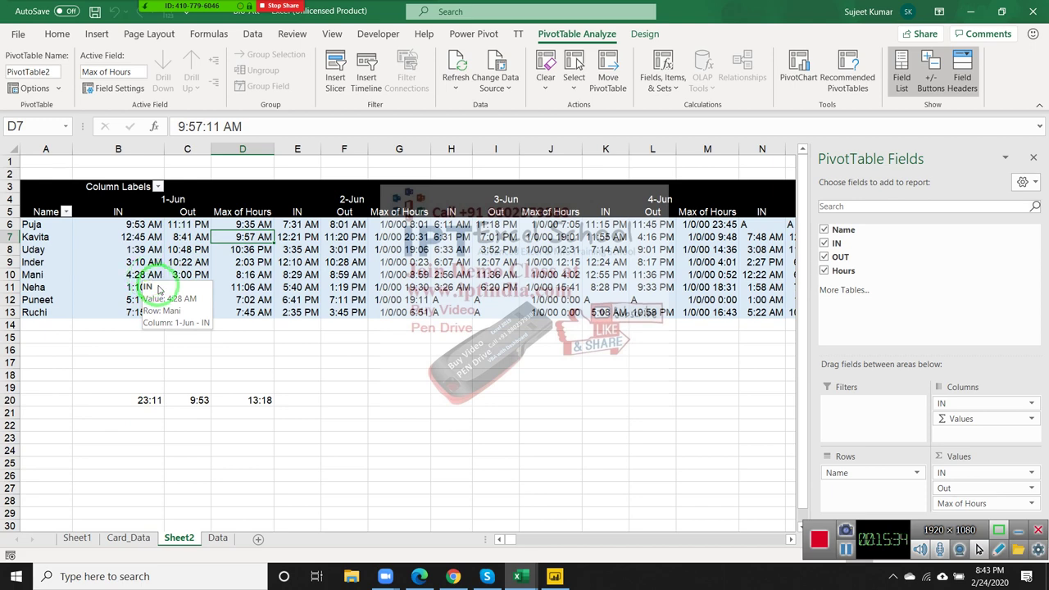
{"action": "left_click", "coordinate": [371, 386]}
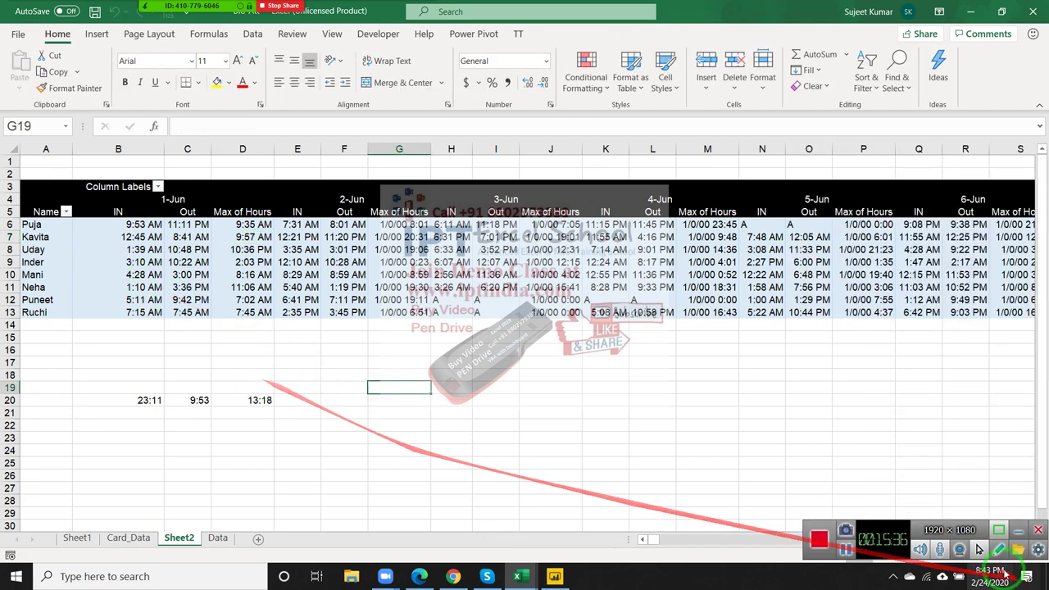